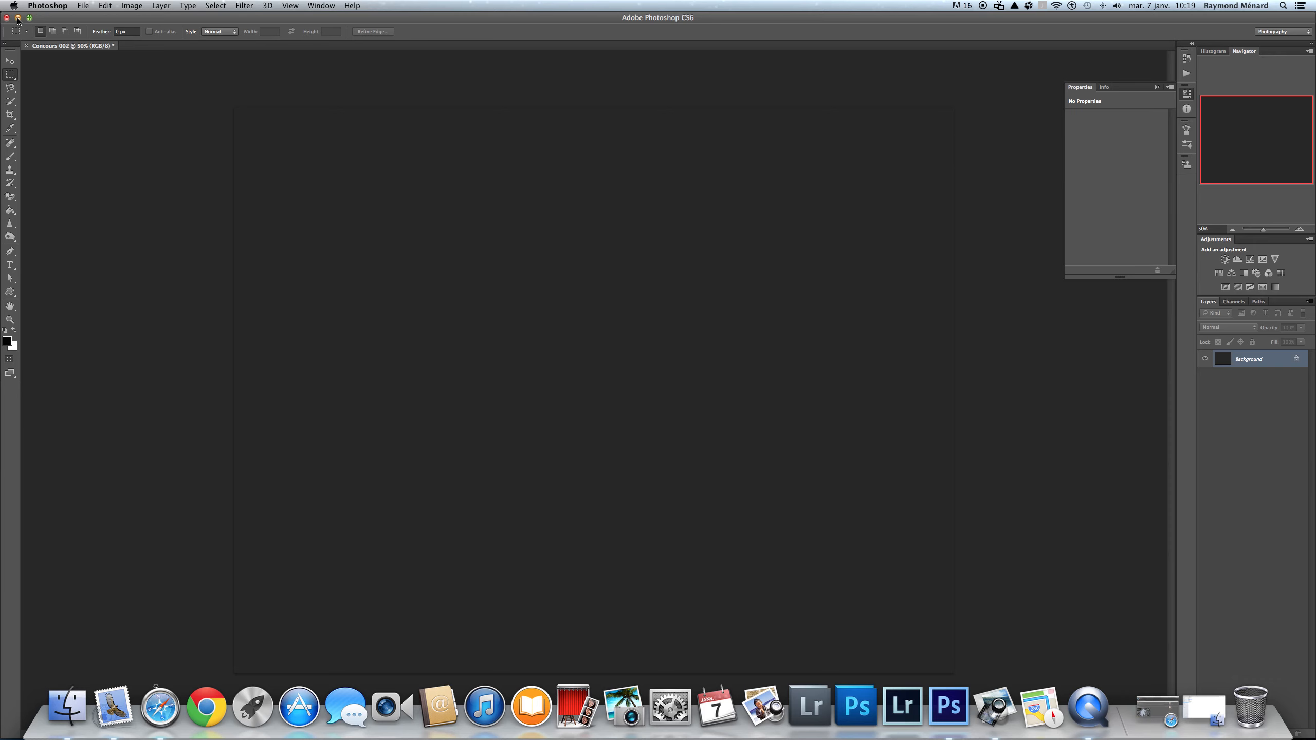
Switch to Safari's Thème # 001 forum page and open its snowy-trees photo in Photoshop, converting the document's colors to the working space.
left_click(17, 19)
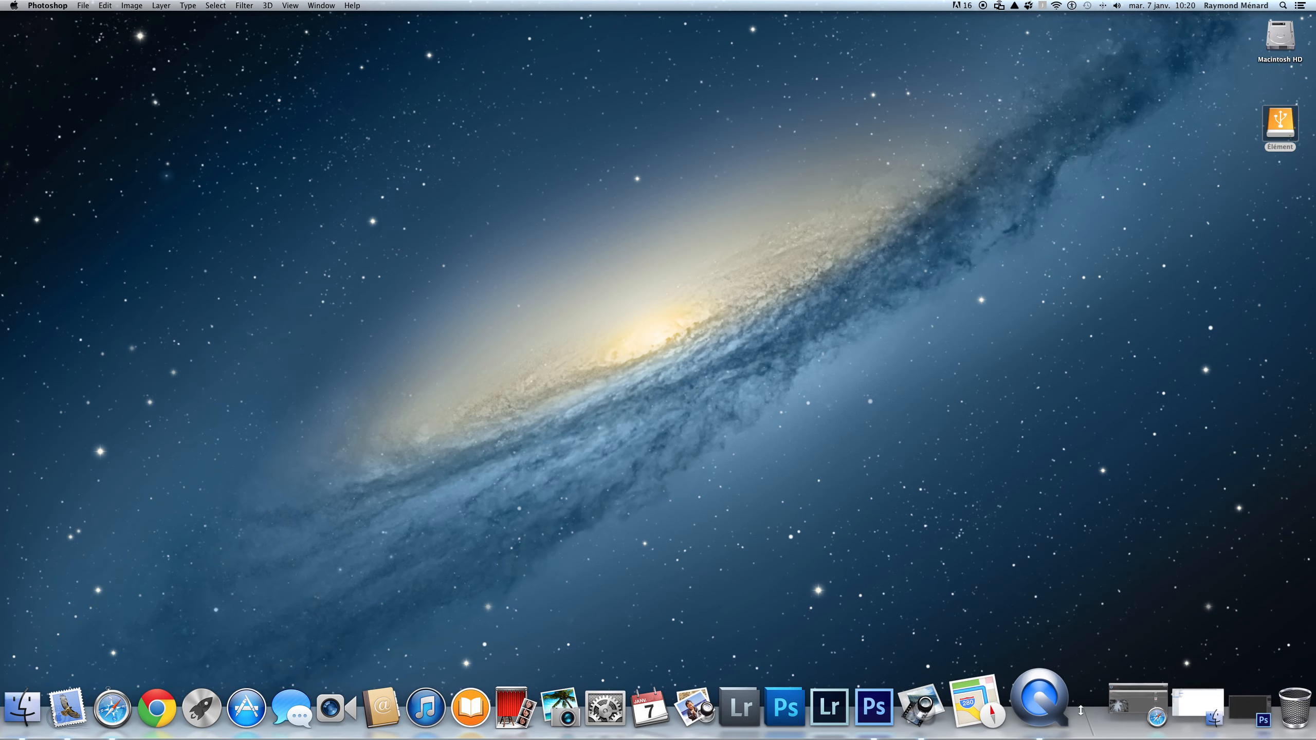
left_click(1118, 711)
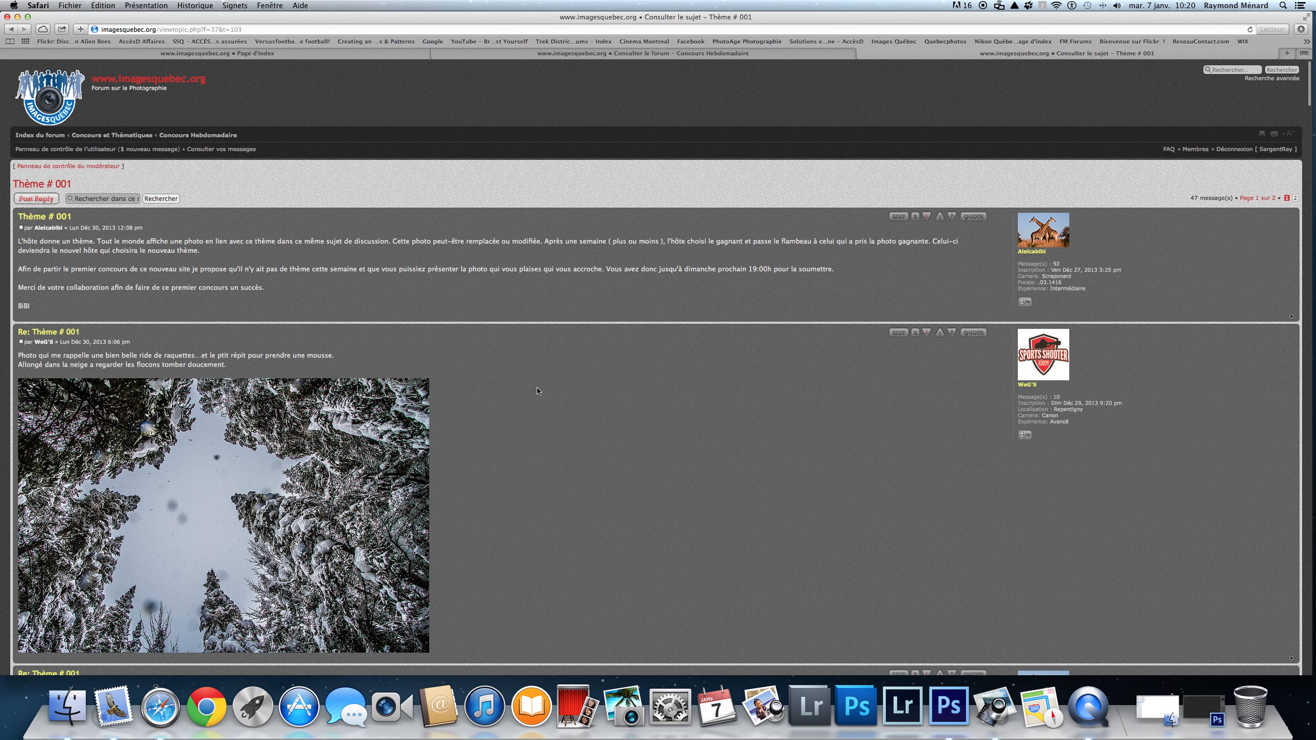
scroll(536, 191, "down", 5)
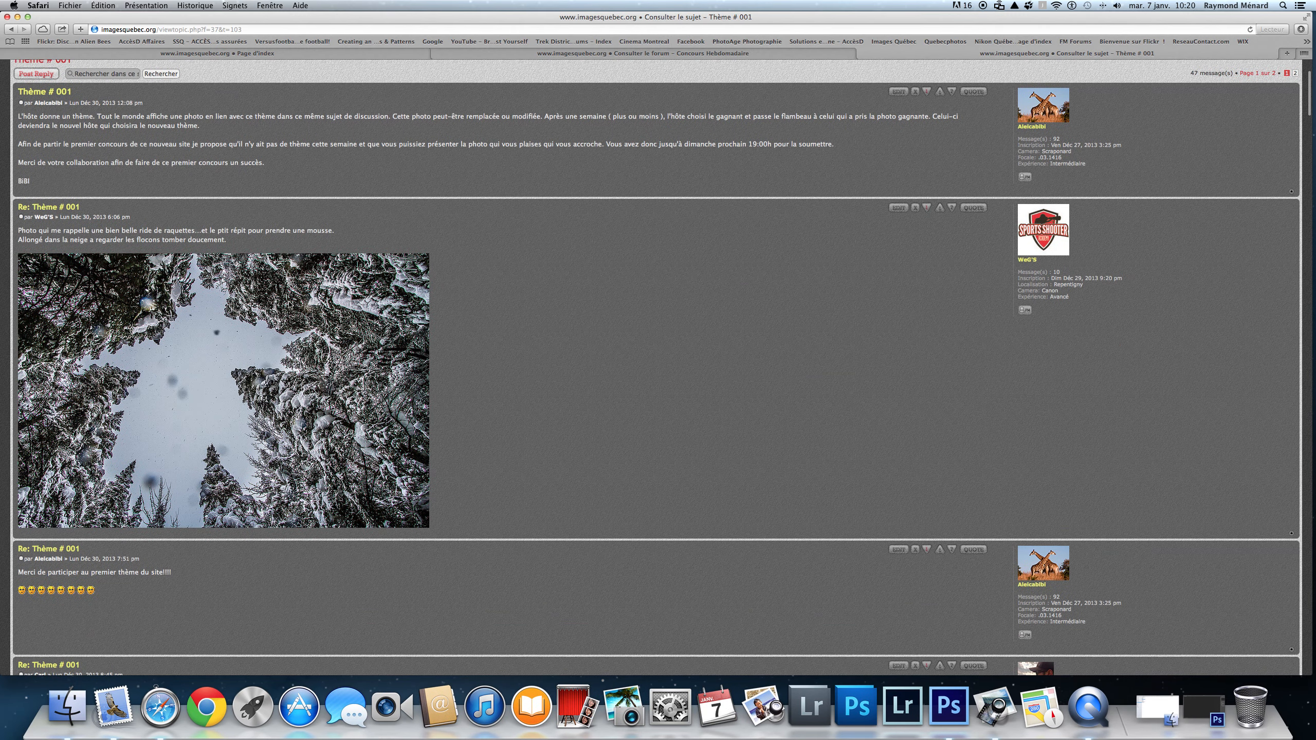
left_click_drag(325, 287, 958, 686)
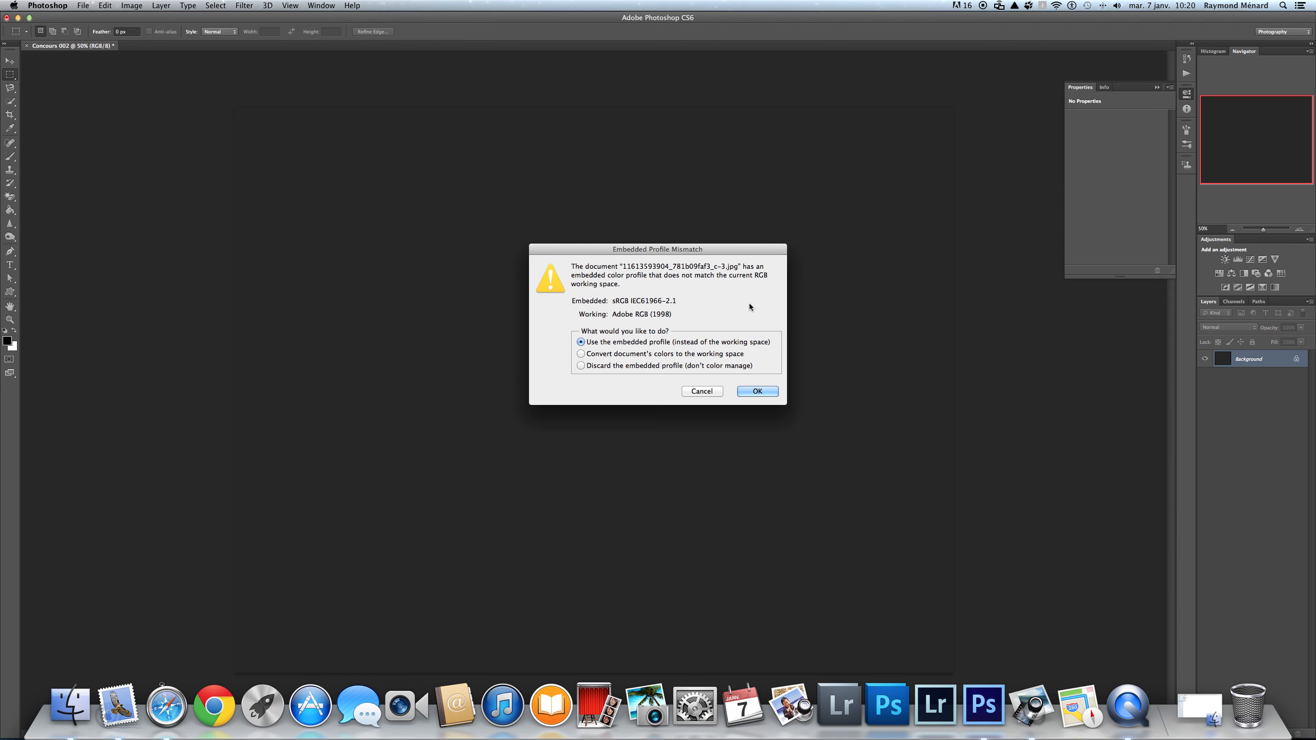
left_click(581, 354)
left_click(758, 391)
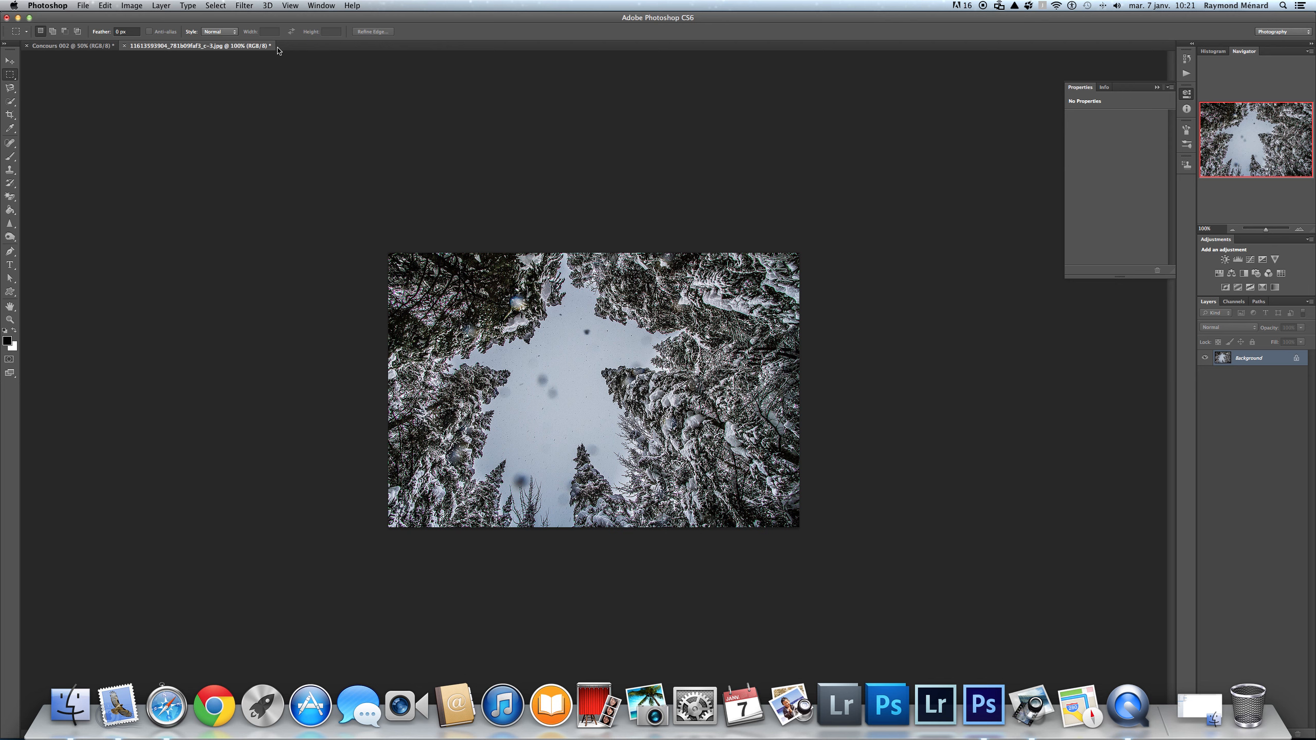
Copy the entire snowy-trees photo into the Concours 002 document and place it near the canvas's upper-left corner.
left_click(79, 47)
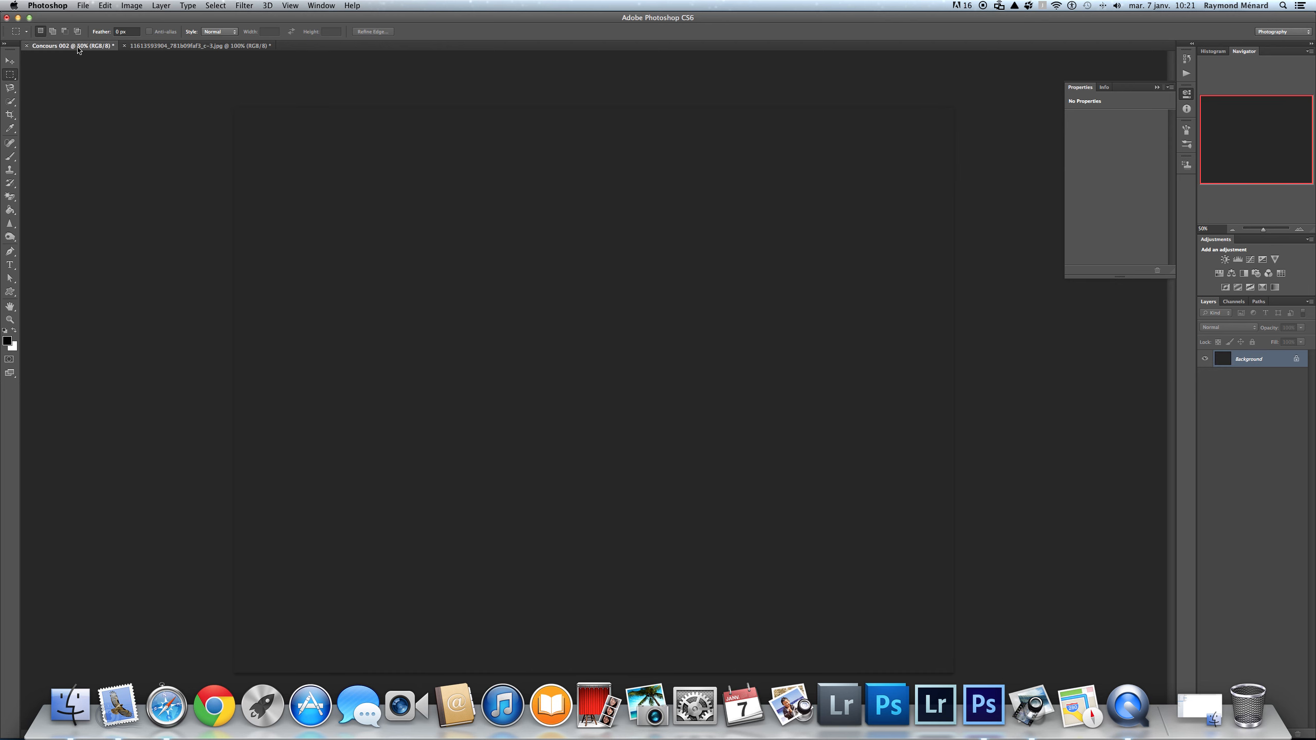
left_click(145, 47)
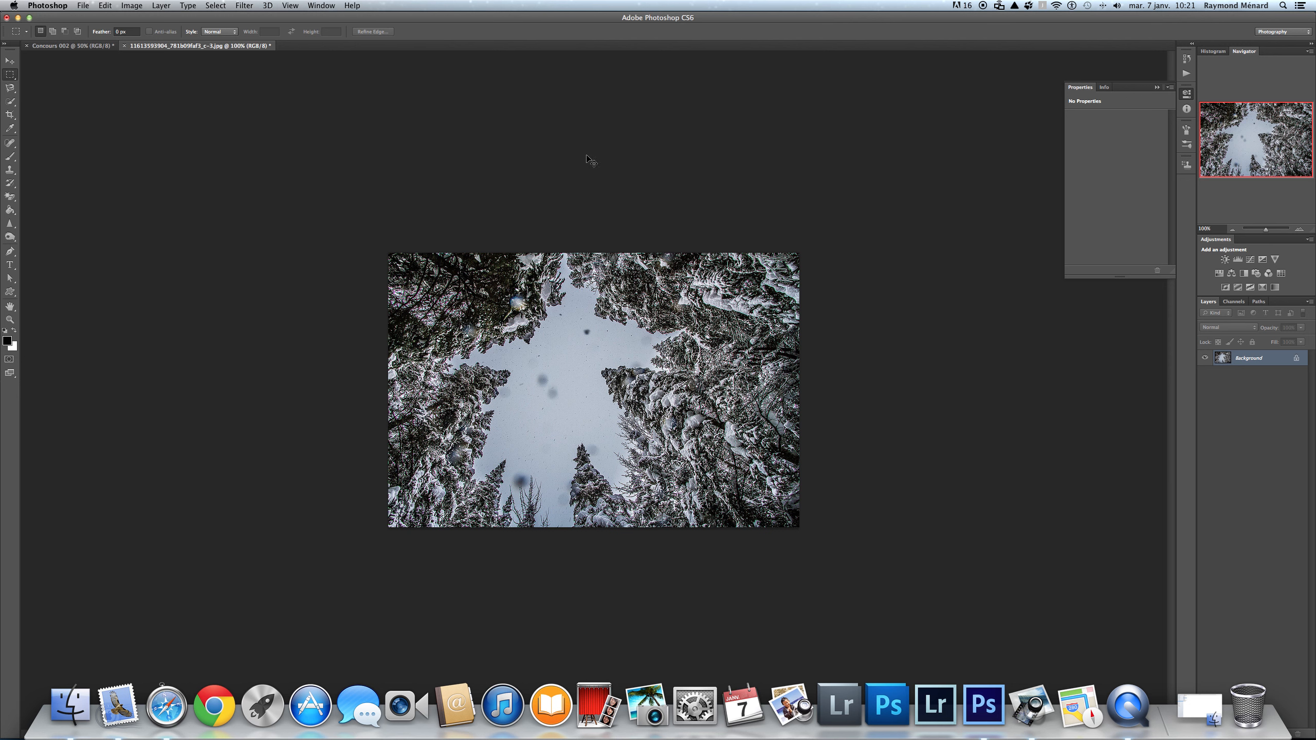
key("super+a")
left_click(73, 46)
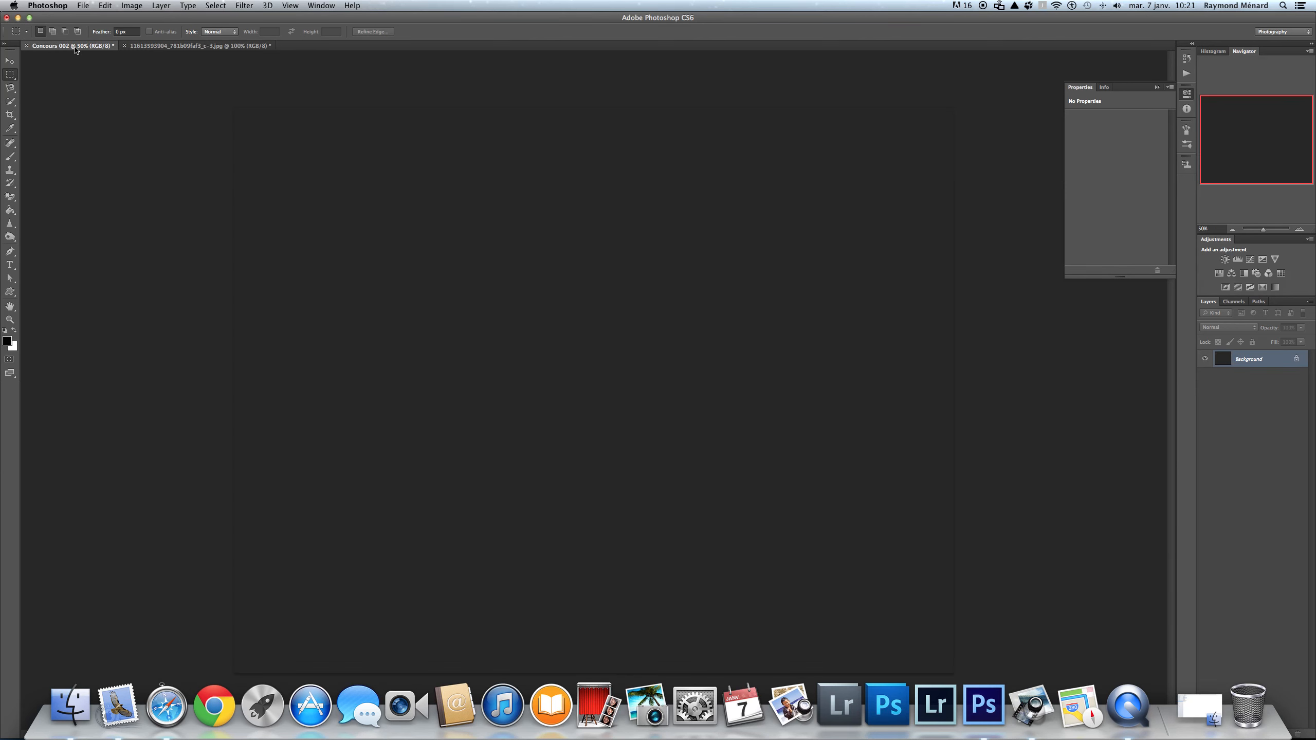
key("super+v")
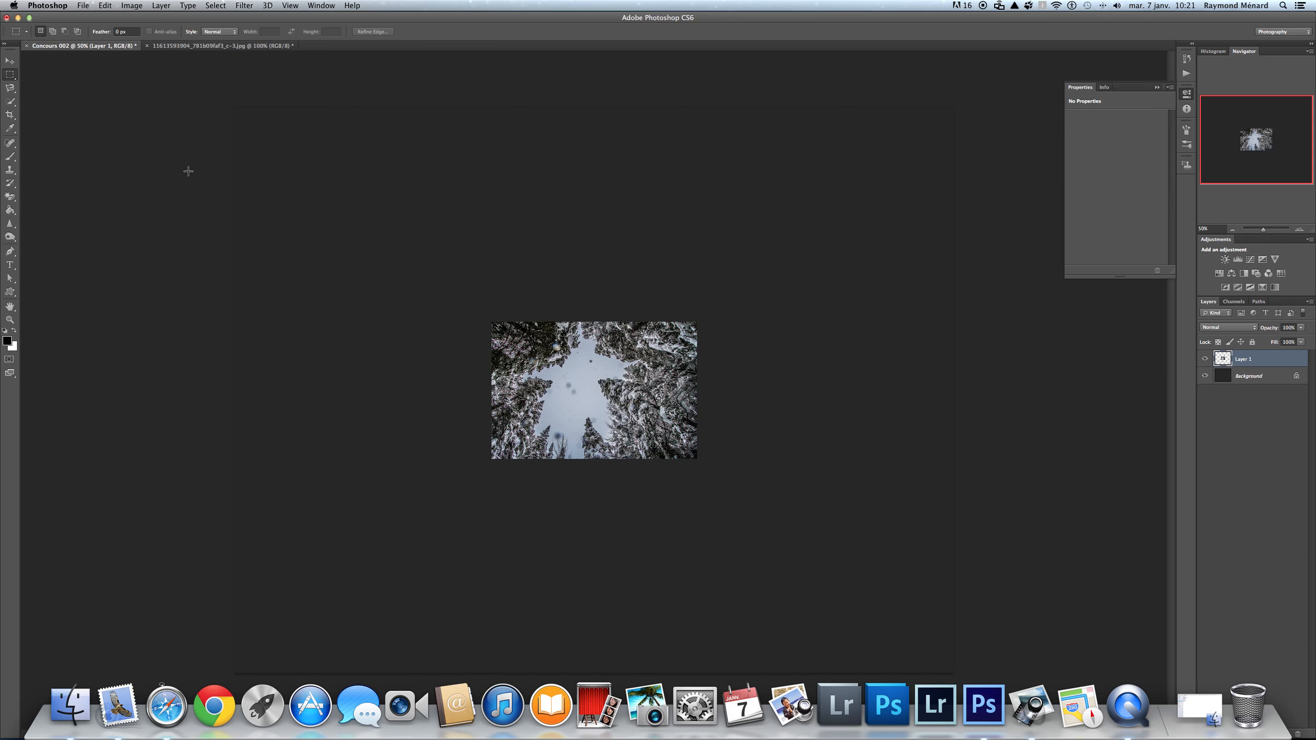
left_click(10, 62)
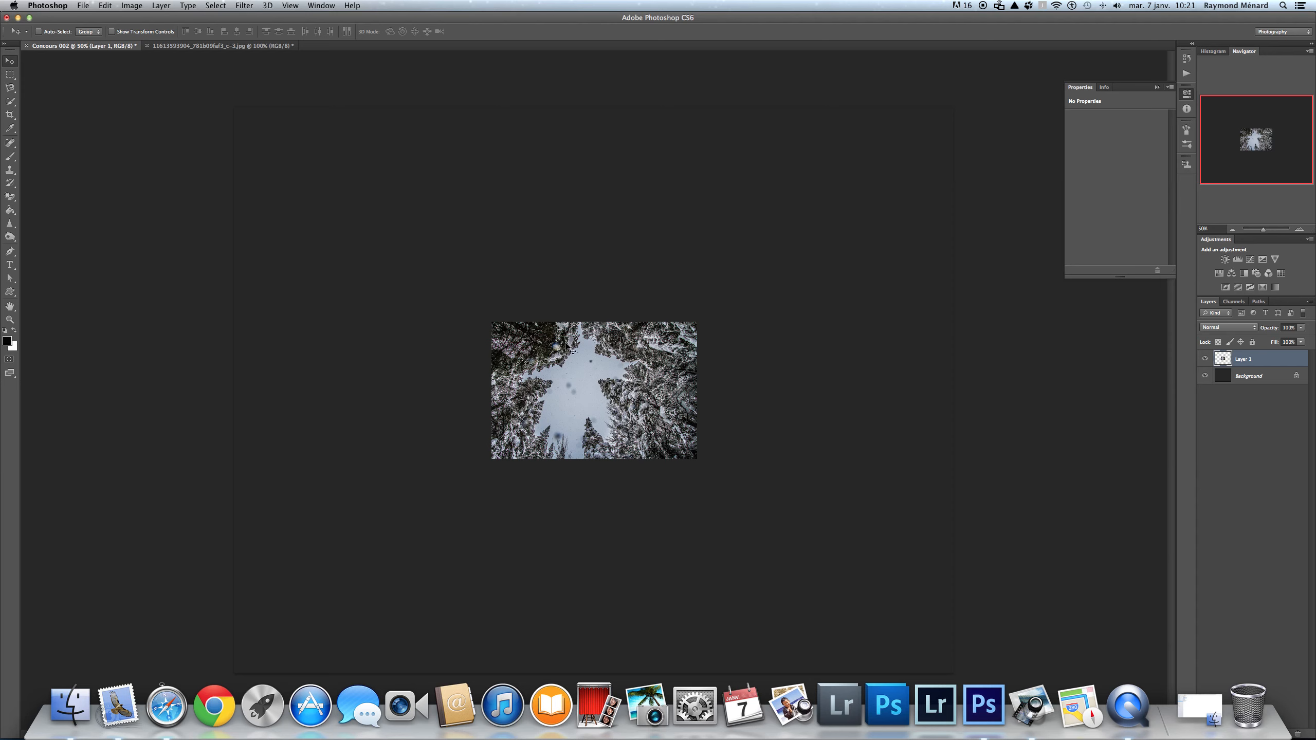
left_click_drag(551, 337, 320, 141)
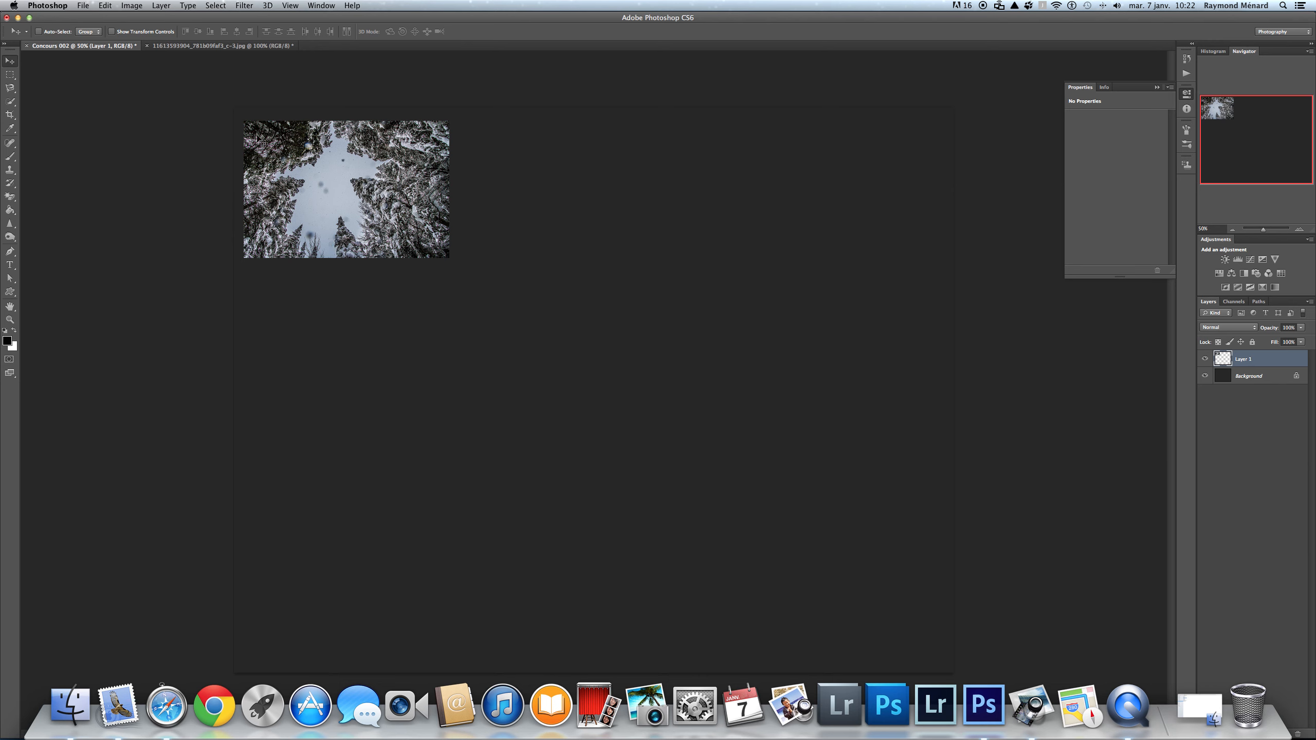
Scale the snowy-trees layer down to thumbnail size with its width and height proportions linked.
left_click(105, 5)
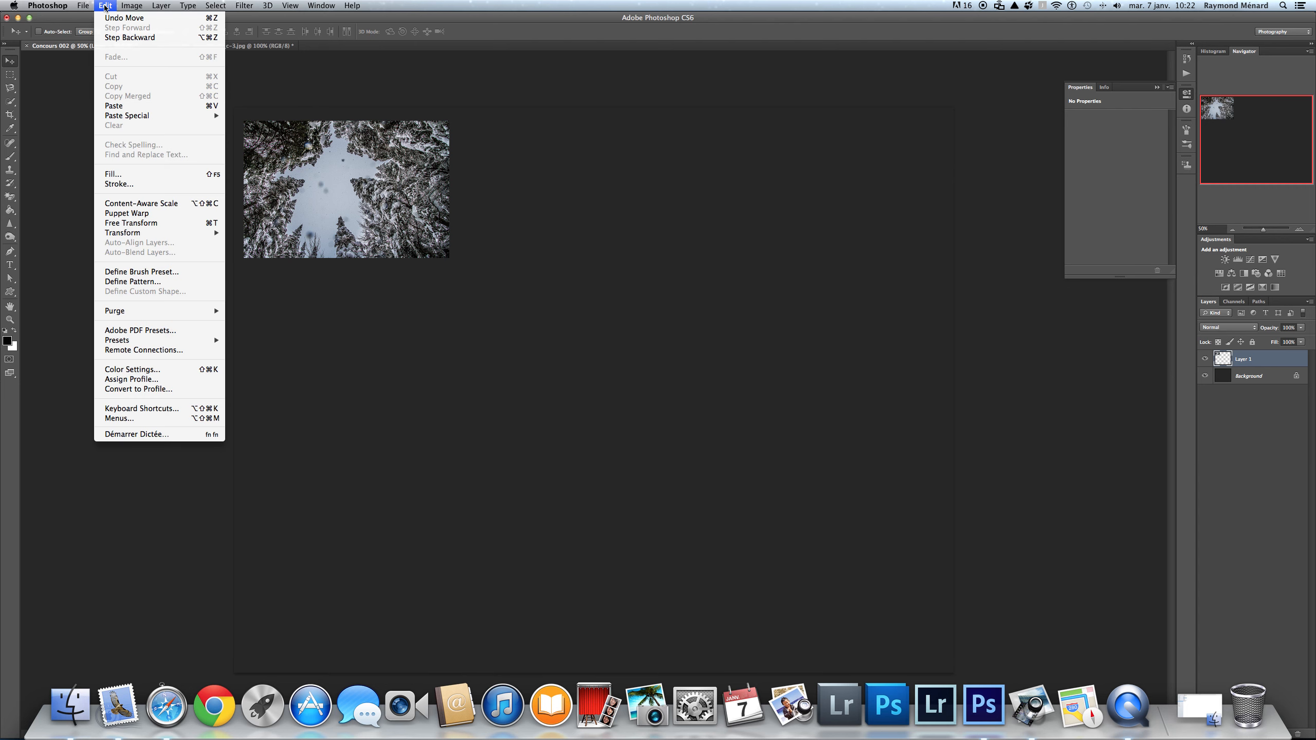
mouse_move(119, 235)
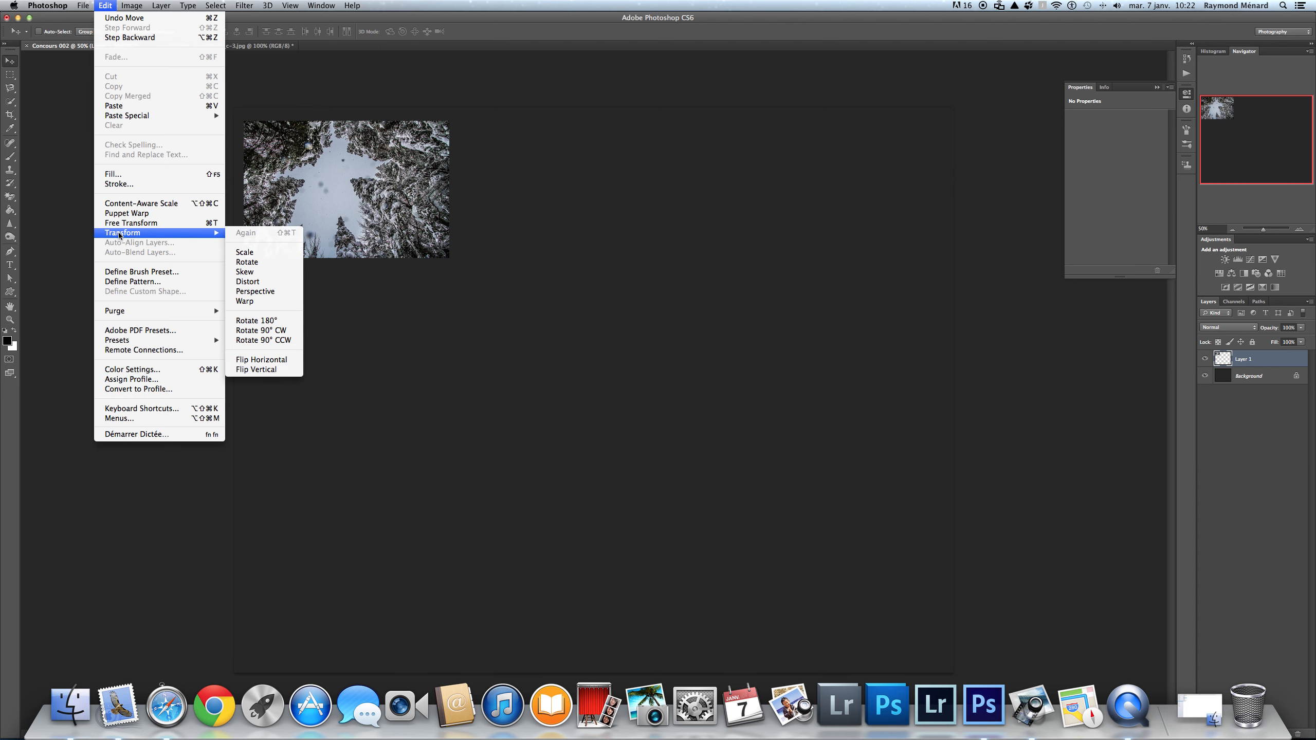
left_click(244, 254)
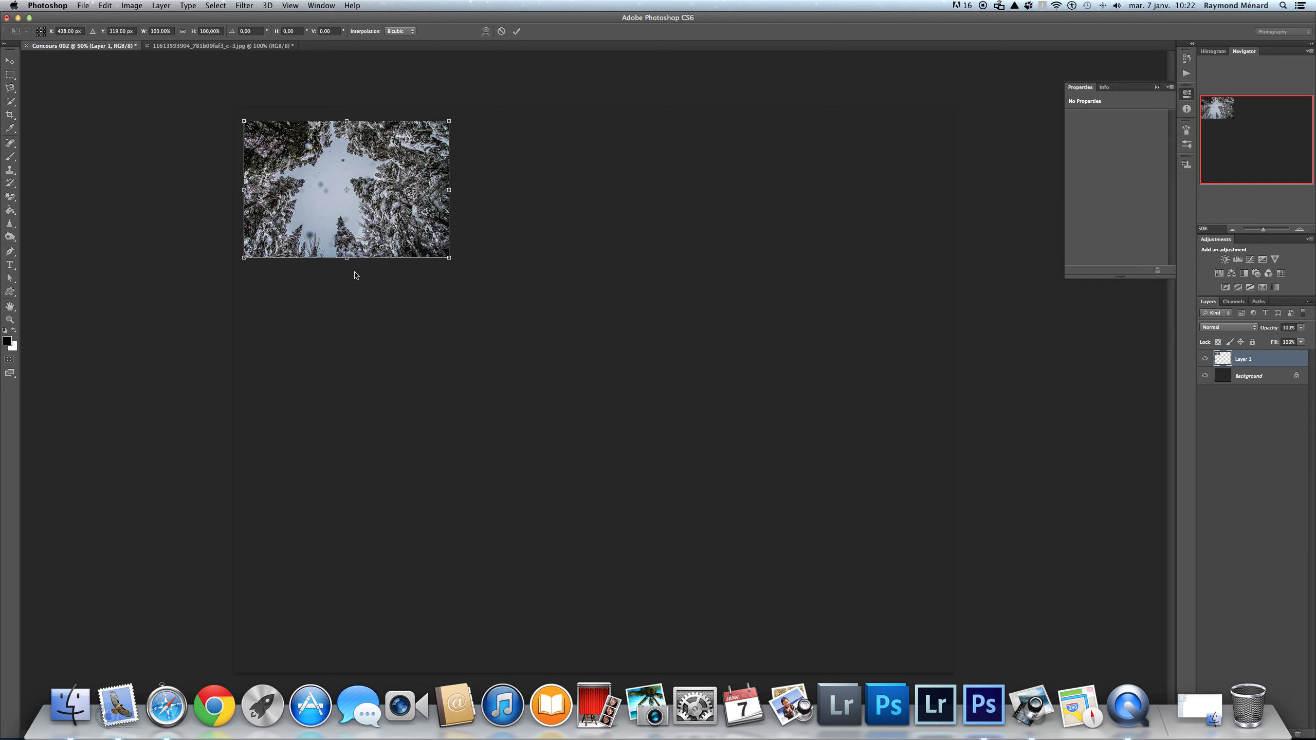
left_click(449, 258)
left_click_drag(449, 258, 440, 227)
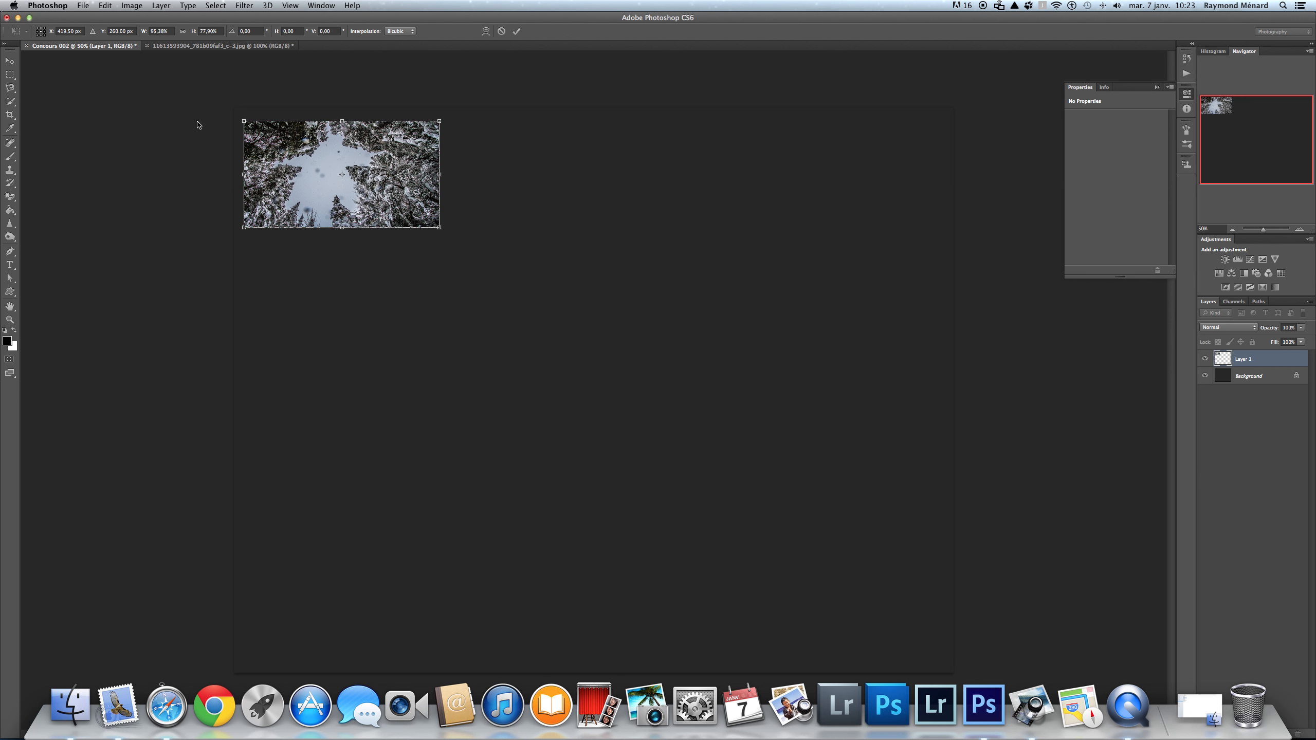
left_click(183, 32)
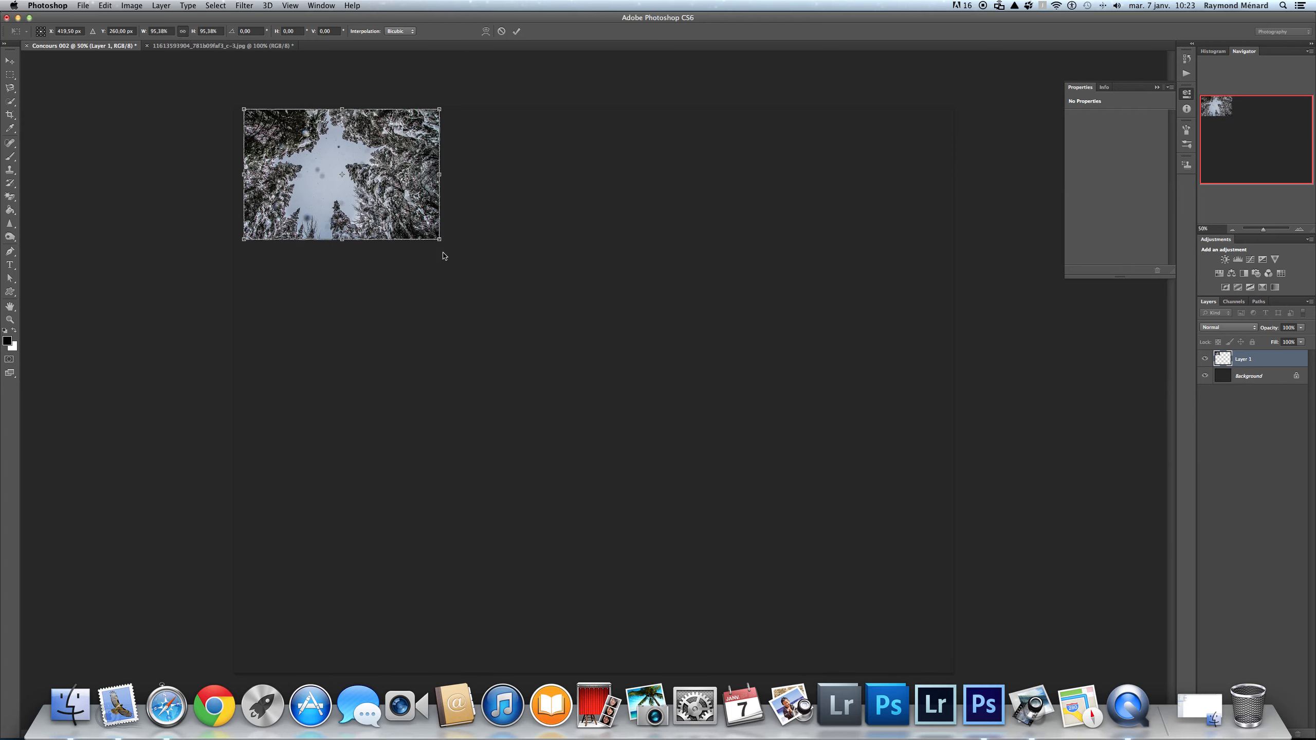
left_click_drag(439, 240, 368, 236)
key("Return")
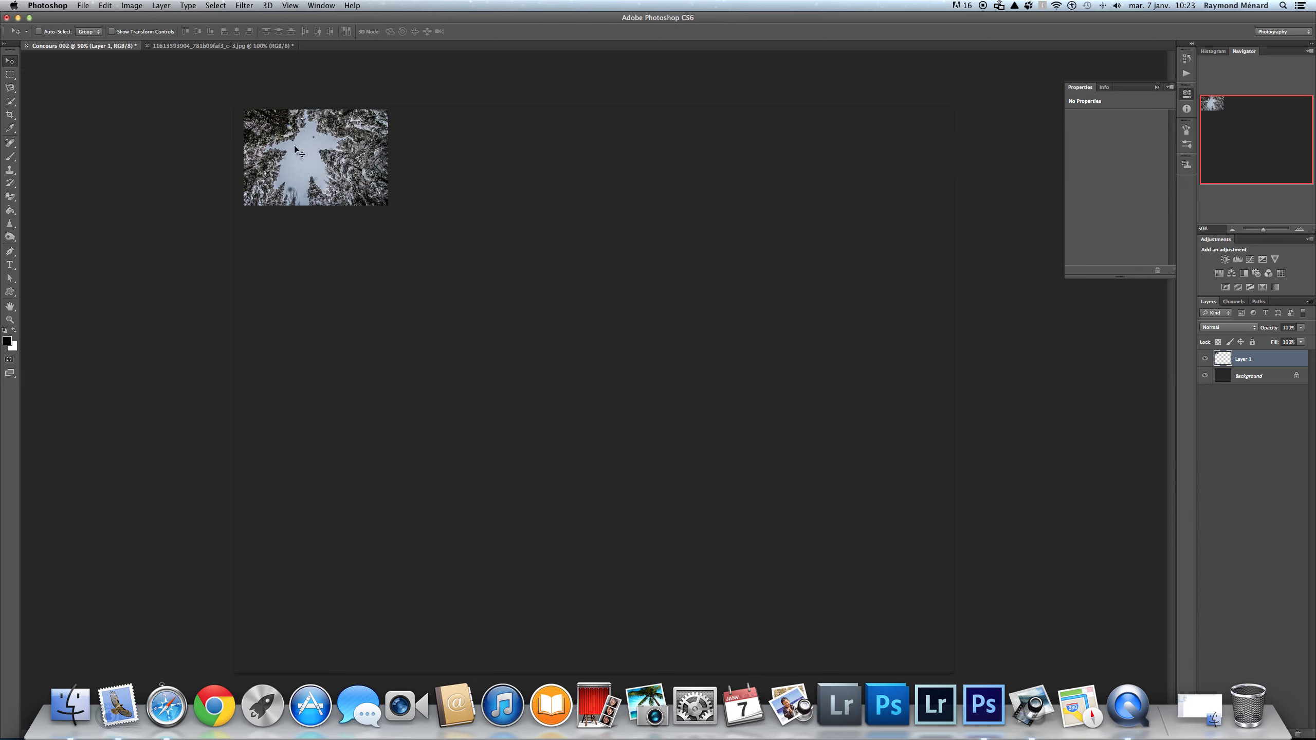
Fine-tune the snowy-trees thumbnail's vertical position, leaving a small margin to the canvas's top edge.
left_click_drag(295, 150, 295, 157)
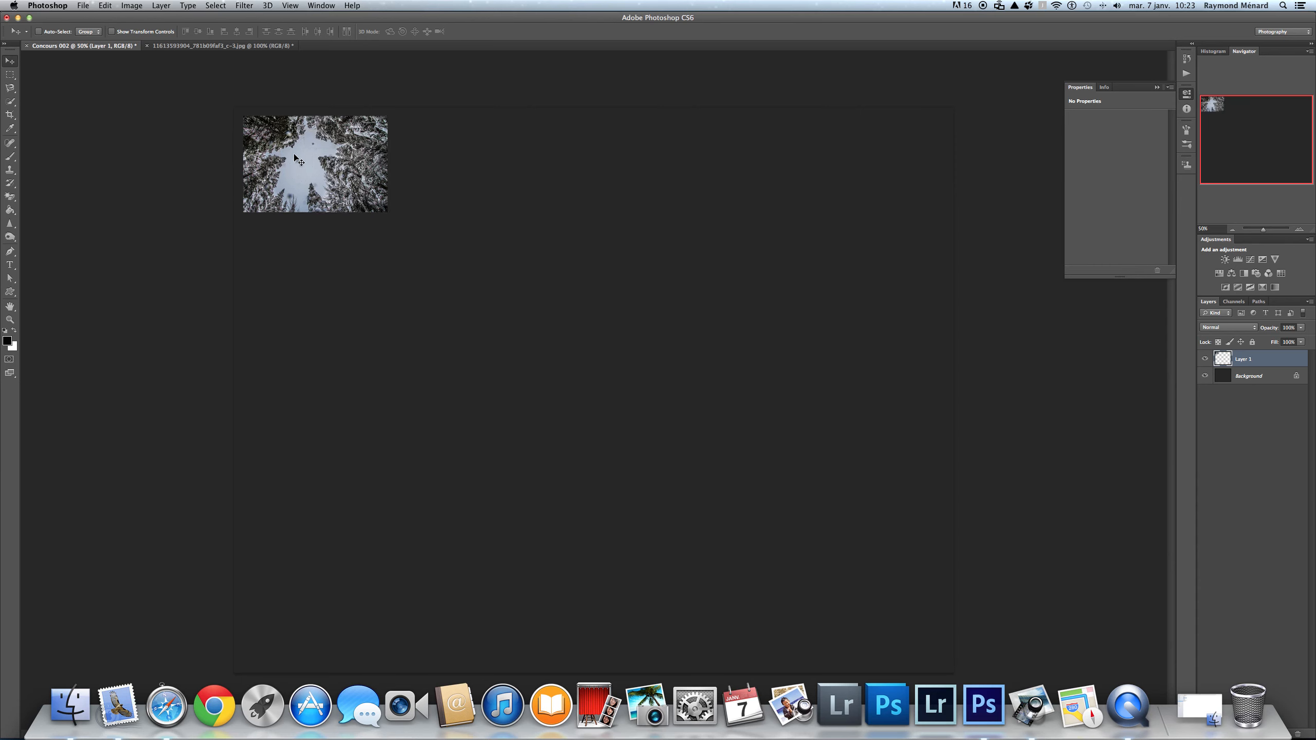
key("Down")
key("Down")
key("Down")
key("Down")
key("Down")
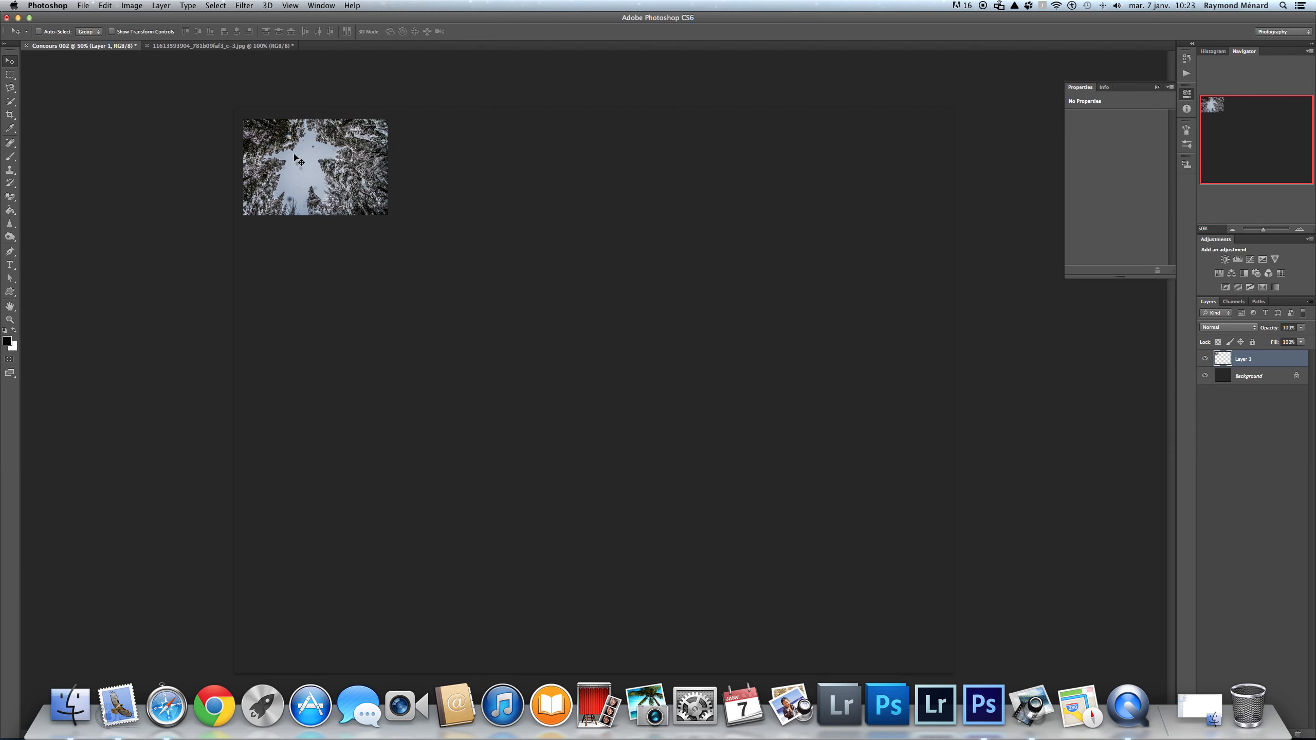
key("Up")
key("Up")
key("Up")
key("Up")
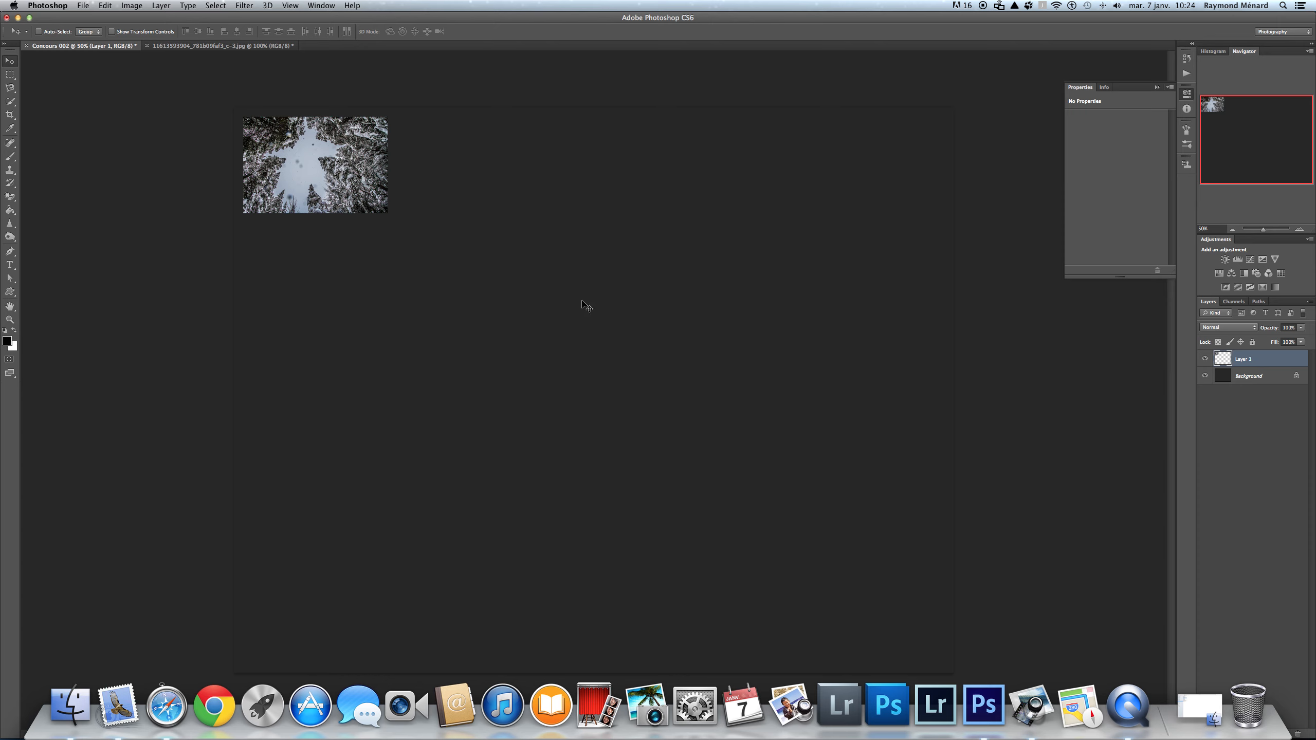
Close the snowy-trees source image and open the forum page's cat photo in Photoshop, converting its colors to the working space.
left_click(211, 46)
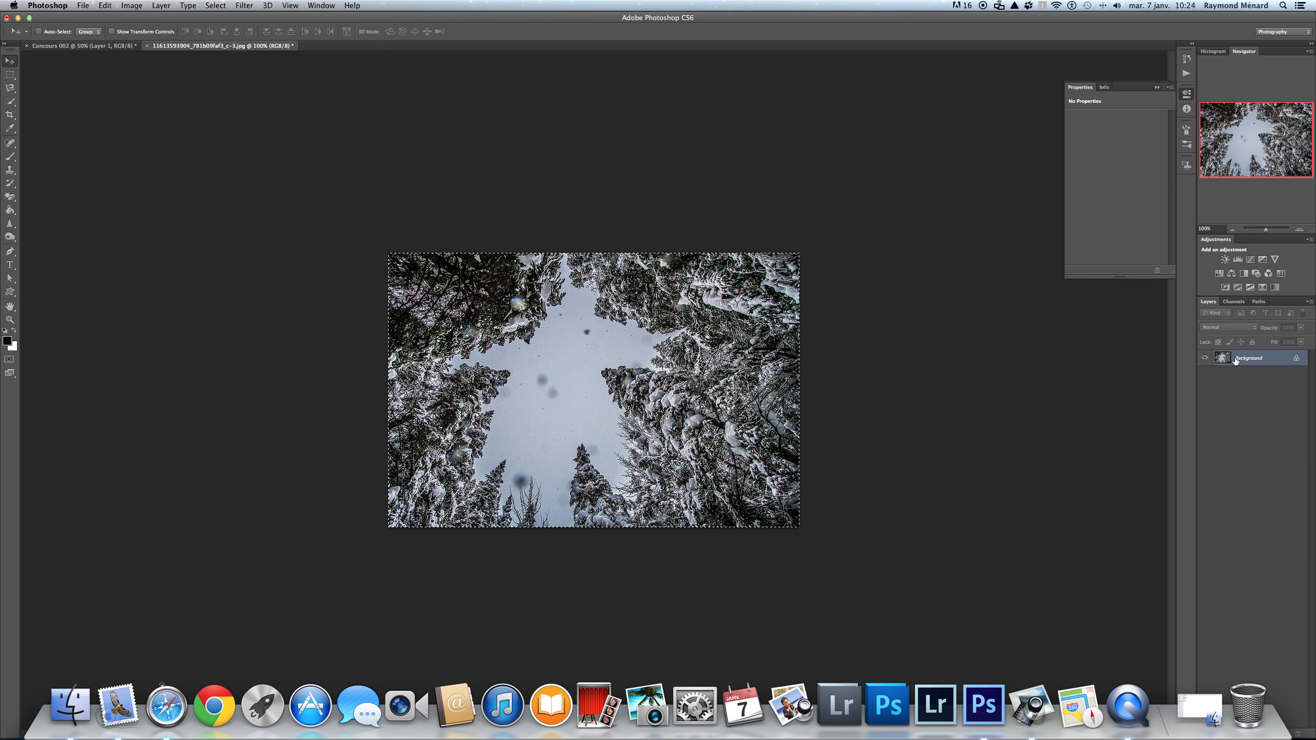
left_click(147, 46)
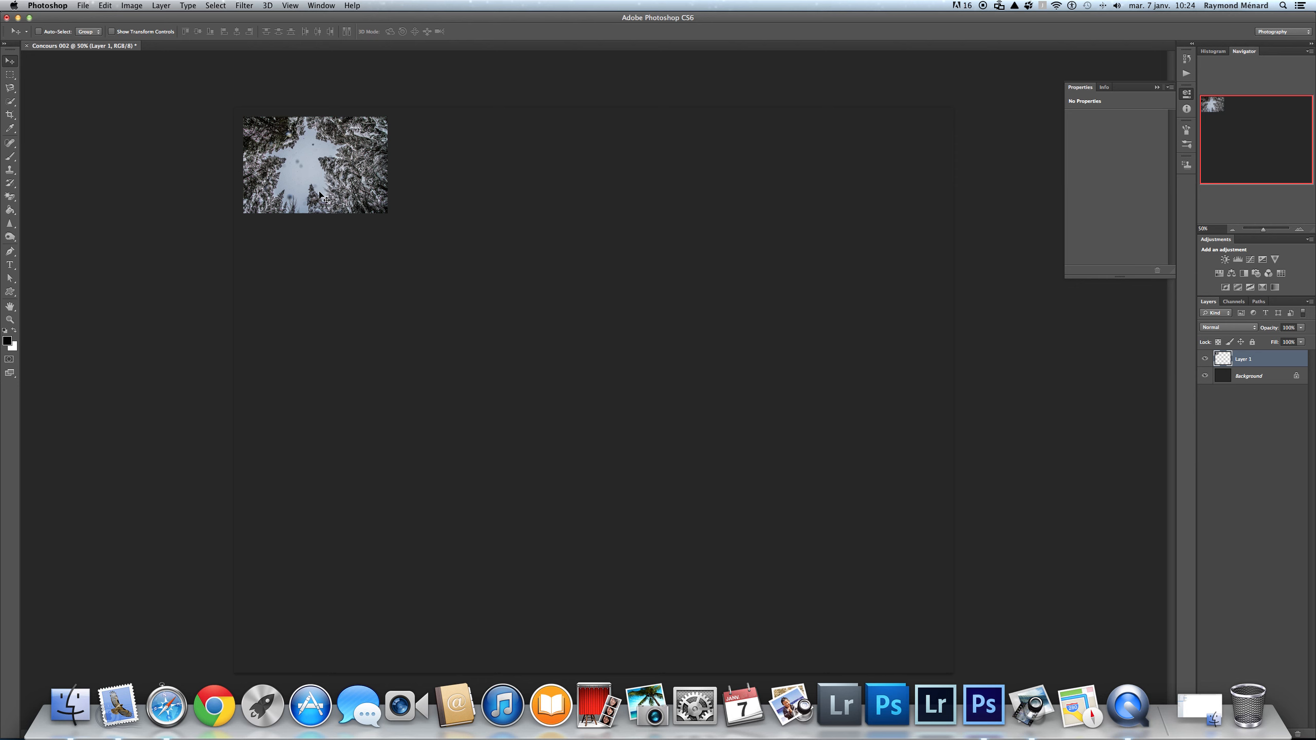
left_click(166, 697)
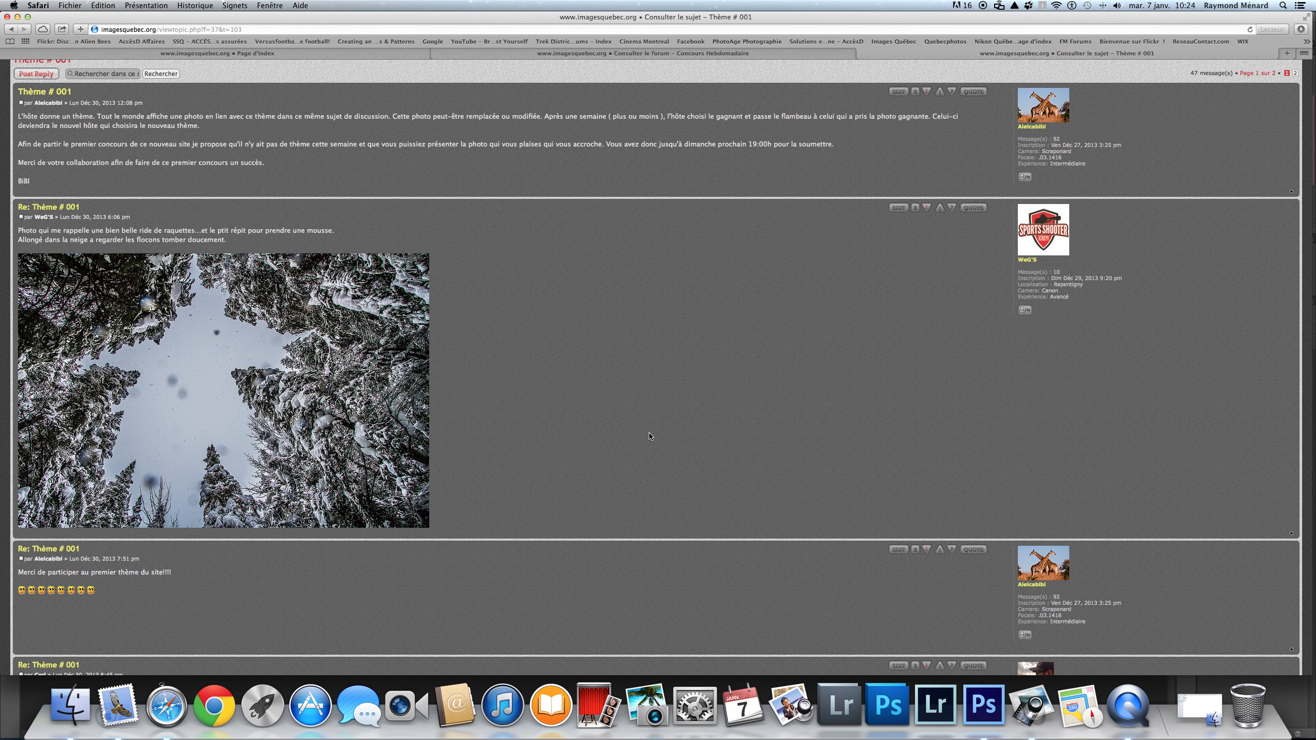
scroll(650, 437, "down", 10)
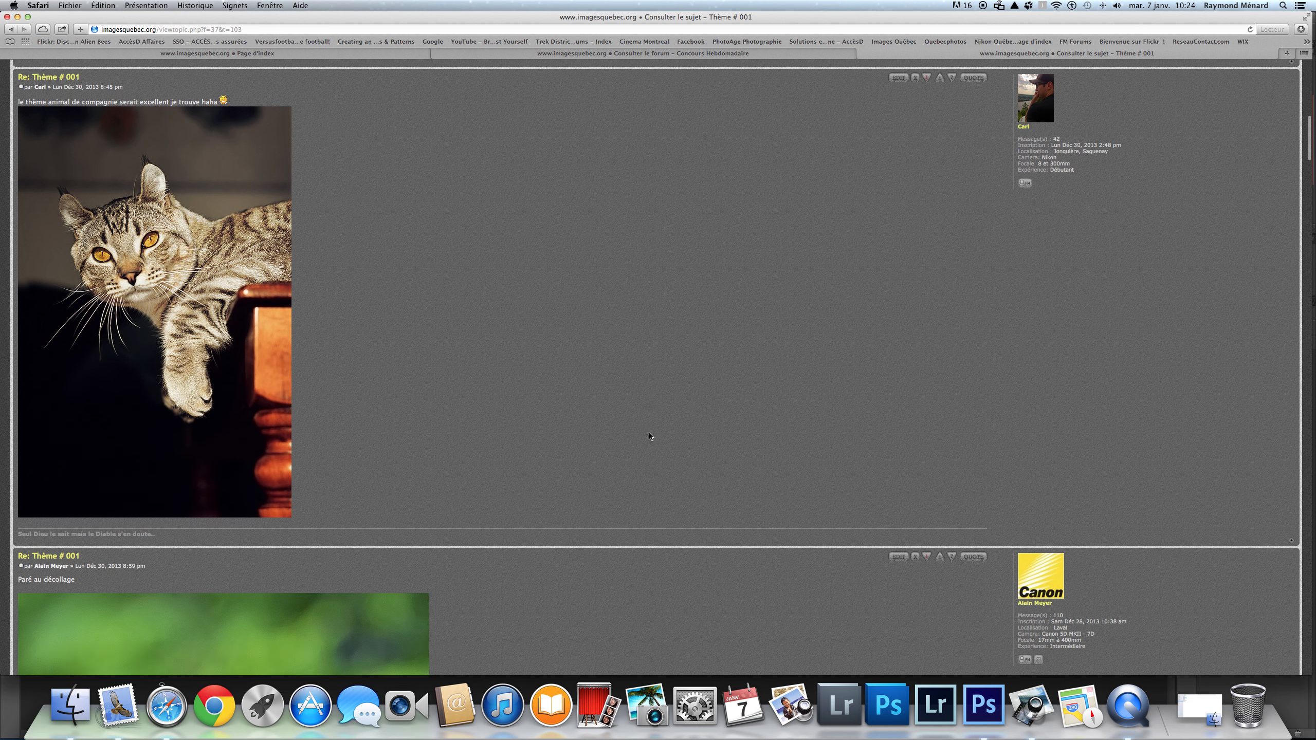
scroll(651, 436, "down", 1)
scroll(650, 436, "up", 1)
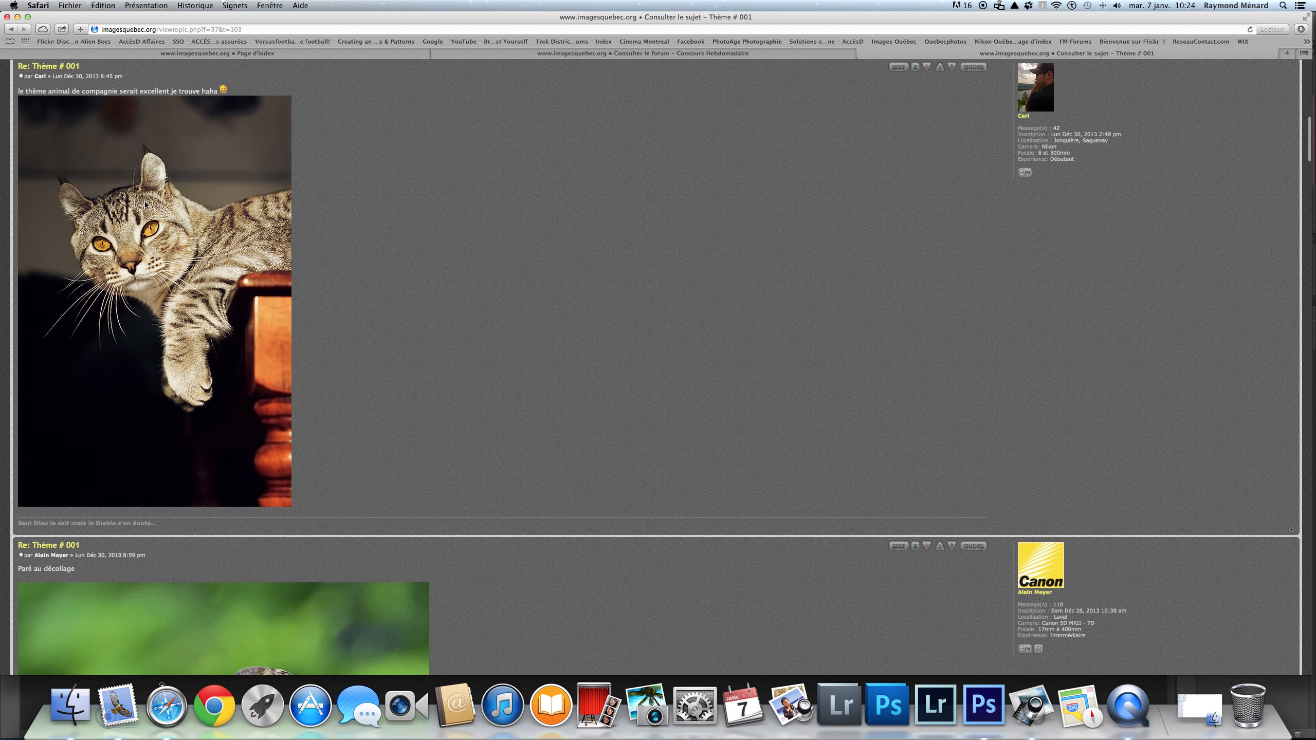
left_click_drag(145, 203, 978, 696)
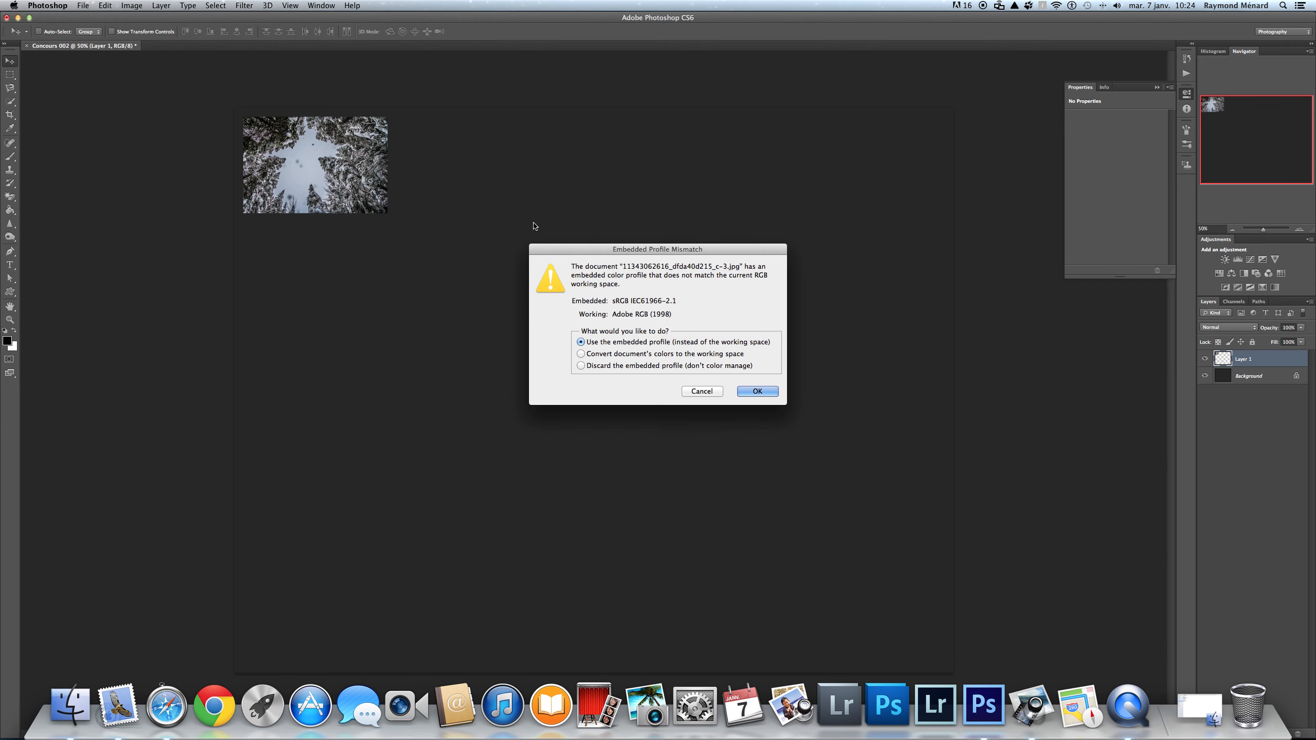
left_click(581, 354)
left_click(581, 343)
left_click(581, 354)
left_click(756, 391)
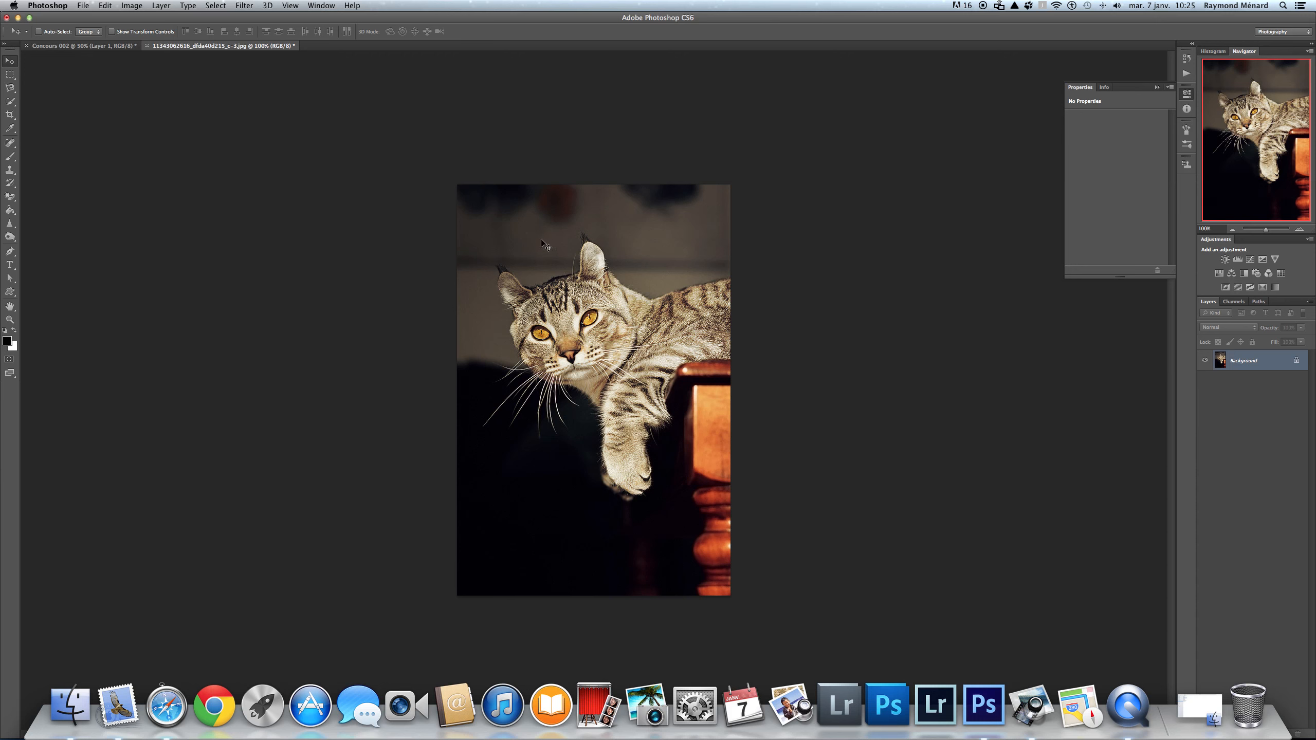
Copy the entire cat photo into Concours 002 and place it just right of the snowy-trees thumbnail, with their top edges aligned.
key("super+a")
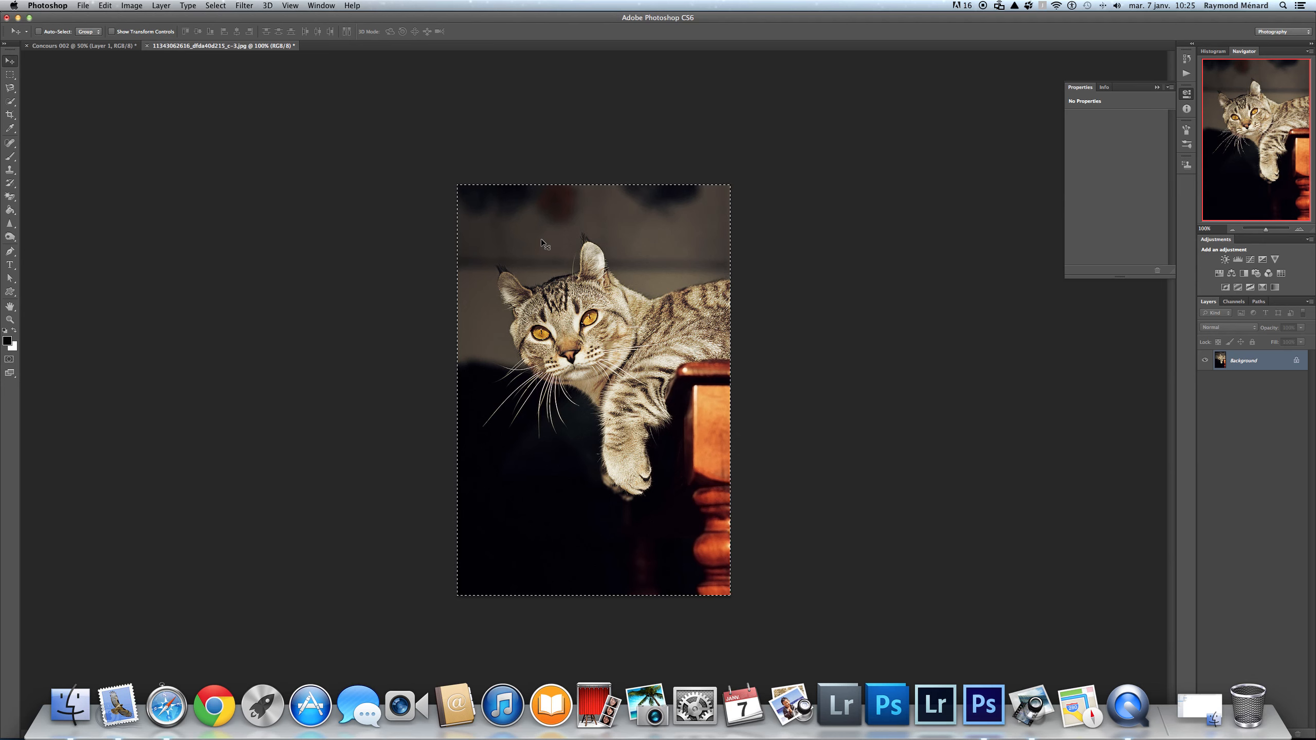
left_click(106, 49)
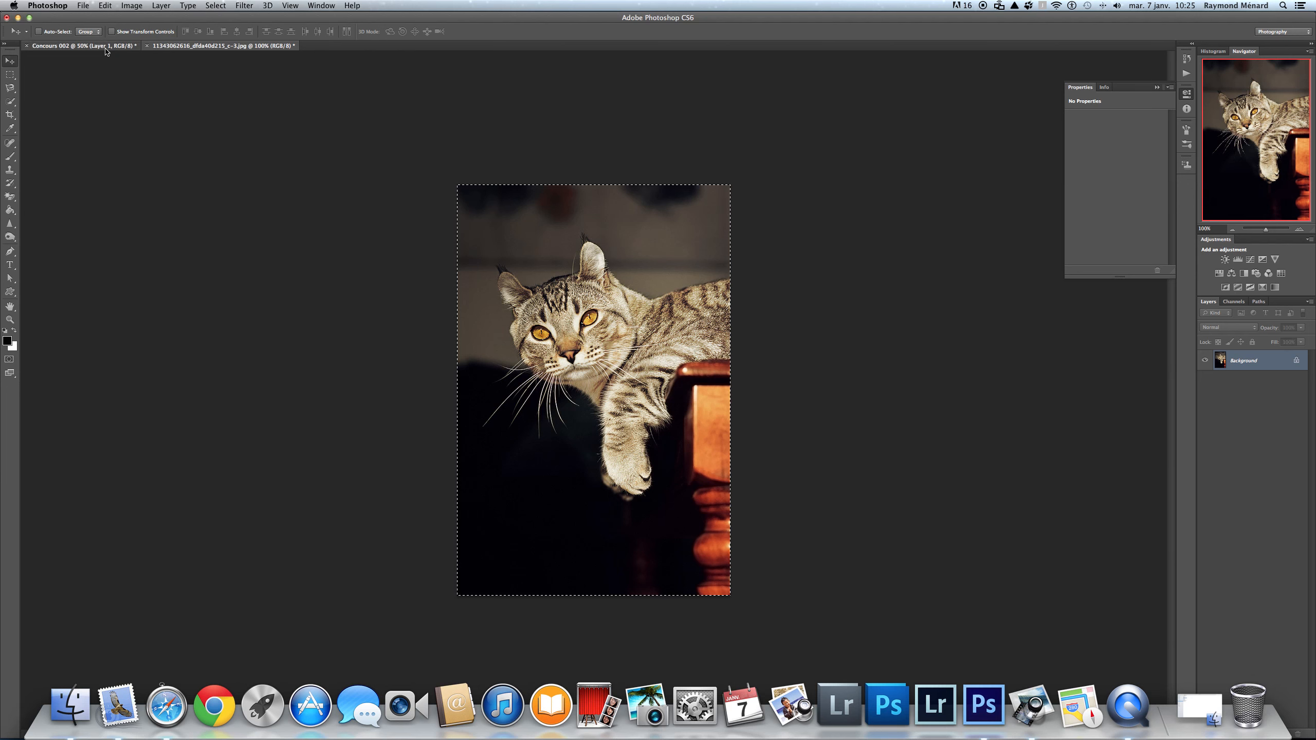
key("super+v")
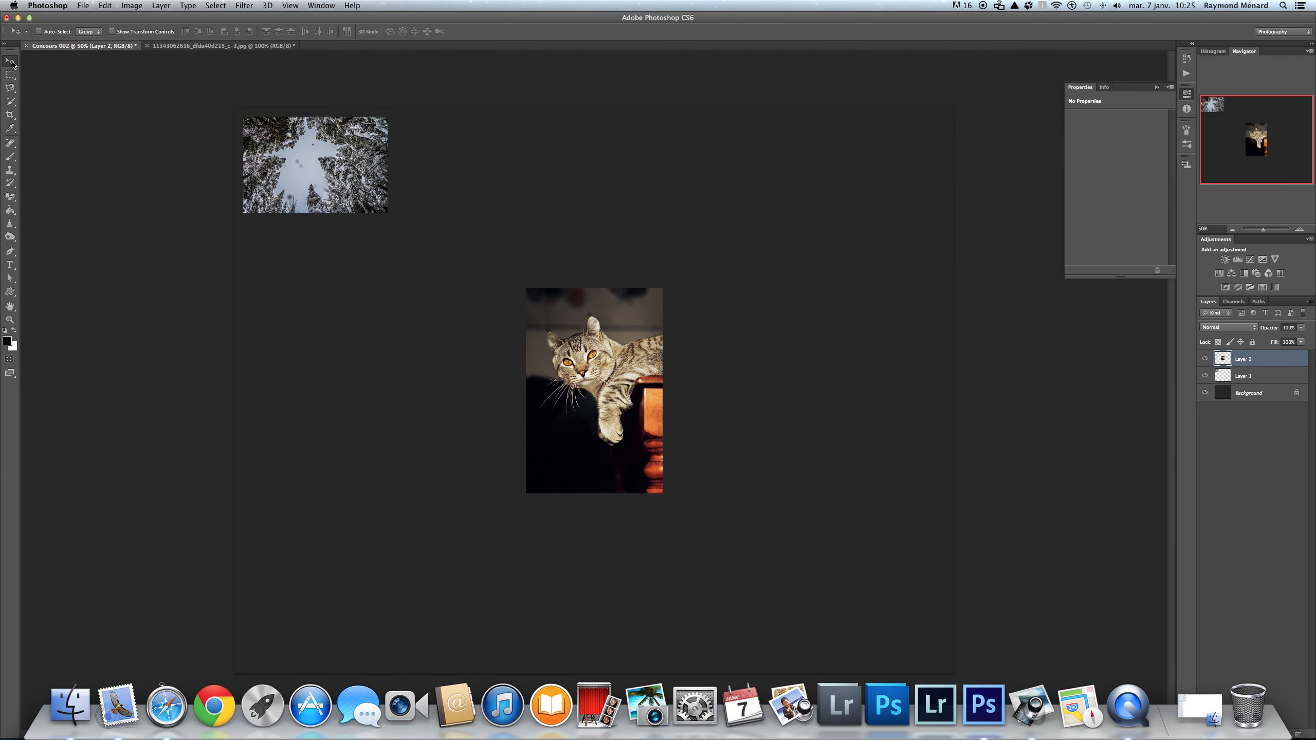
left_click_drag(567, 336, 435, 166)
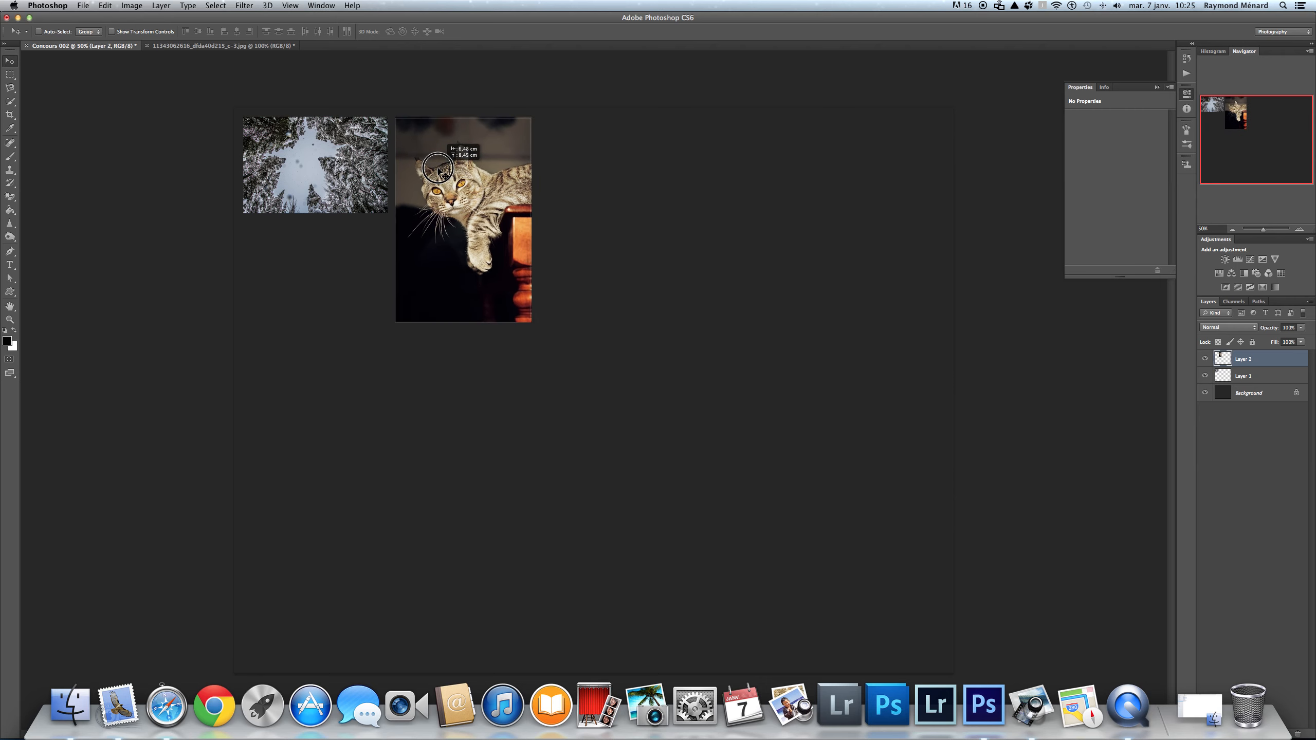
Scale the cat photo layer down proportionally to about 5.2 by 7.8 cm, keeping its upper-left corner in place.
left_click(105, 6)
mouse_move(147, 234)
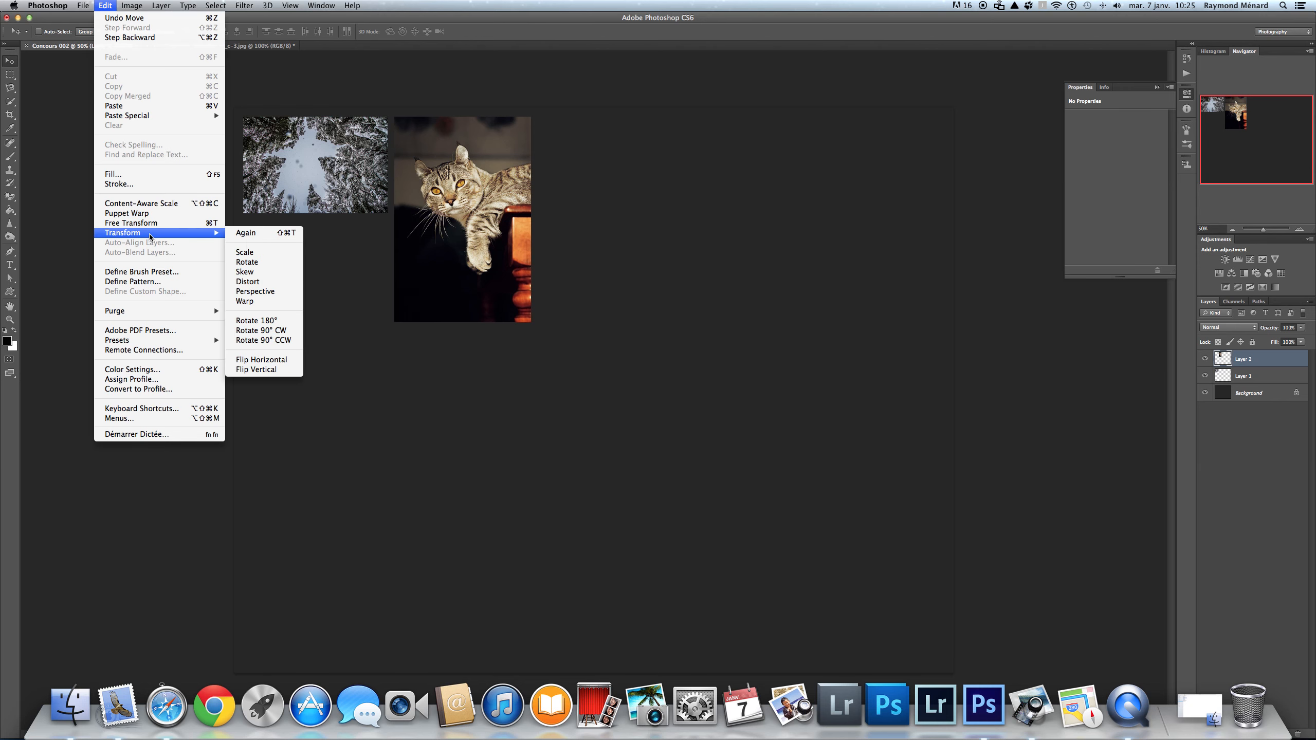
left_click(260, 254)
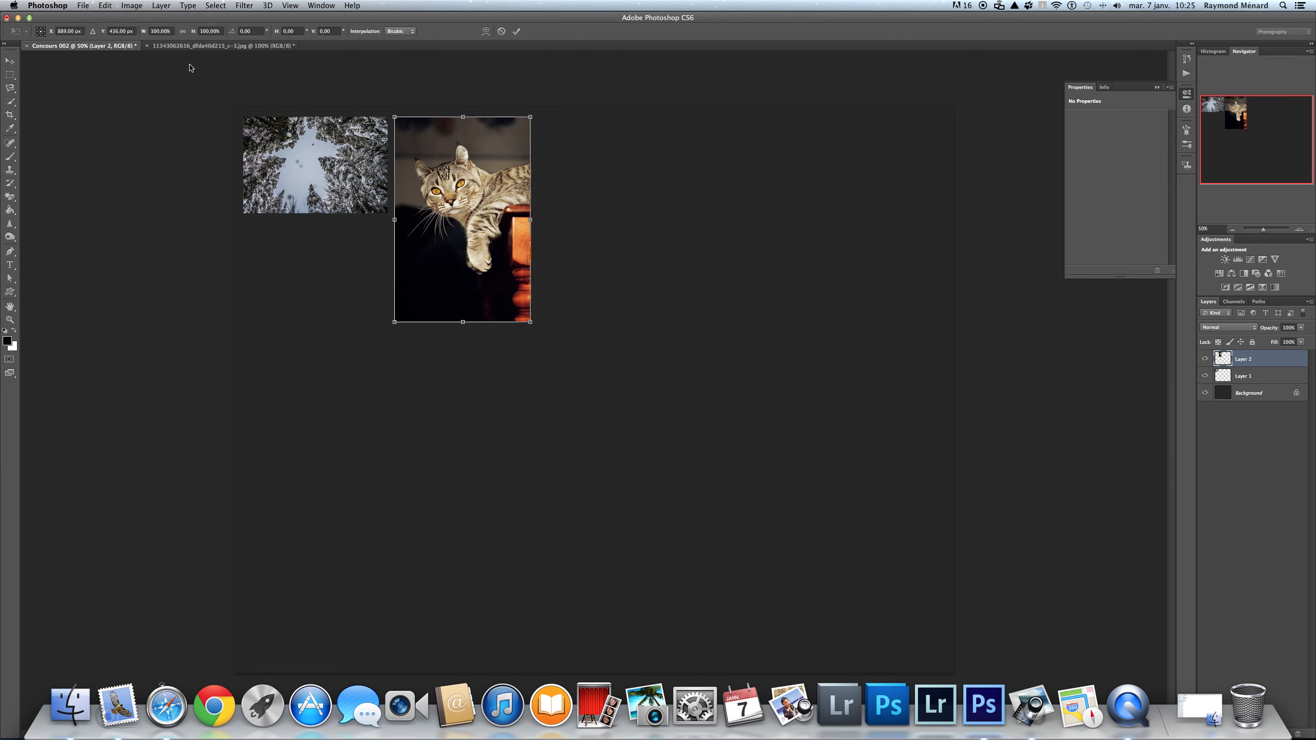
left_click(183, 33)
left_click_drag(531, 323, 488, 287)
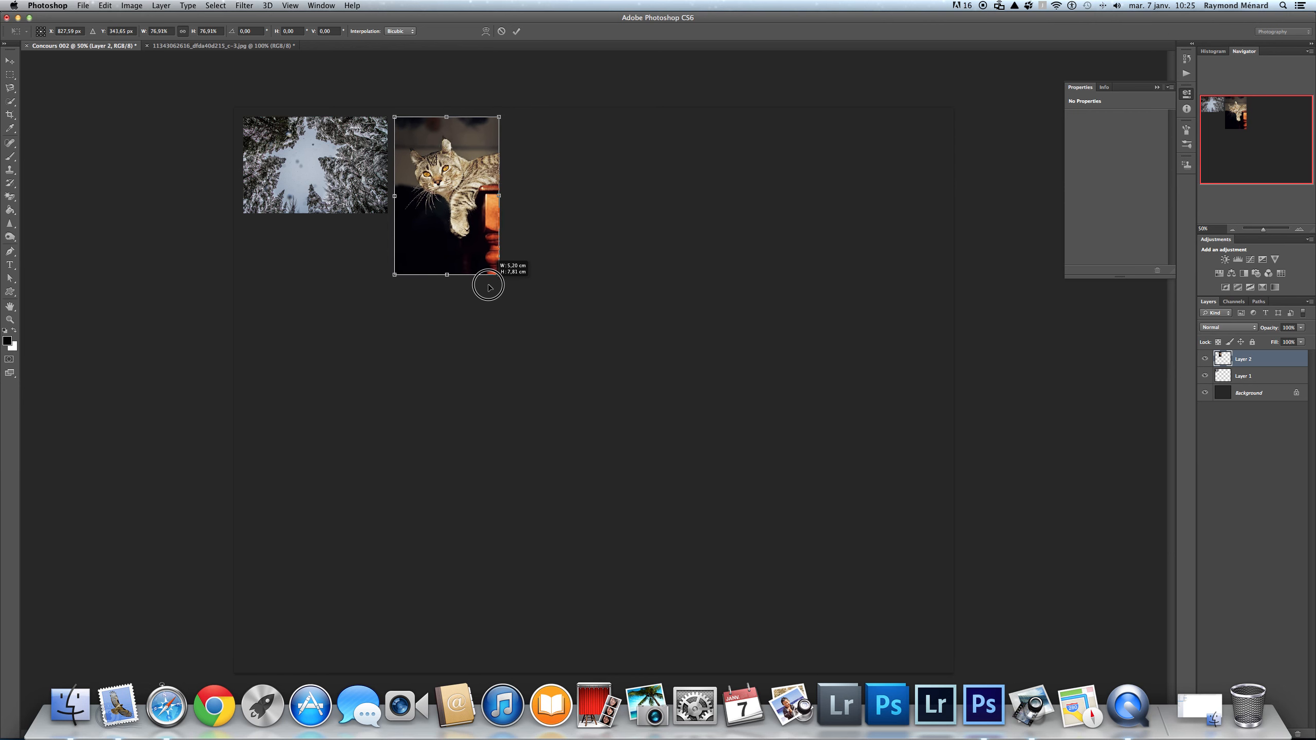
left_click_drag(502, 279, 497, 272)
double_click(462, 186)
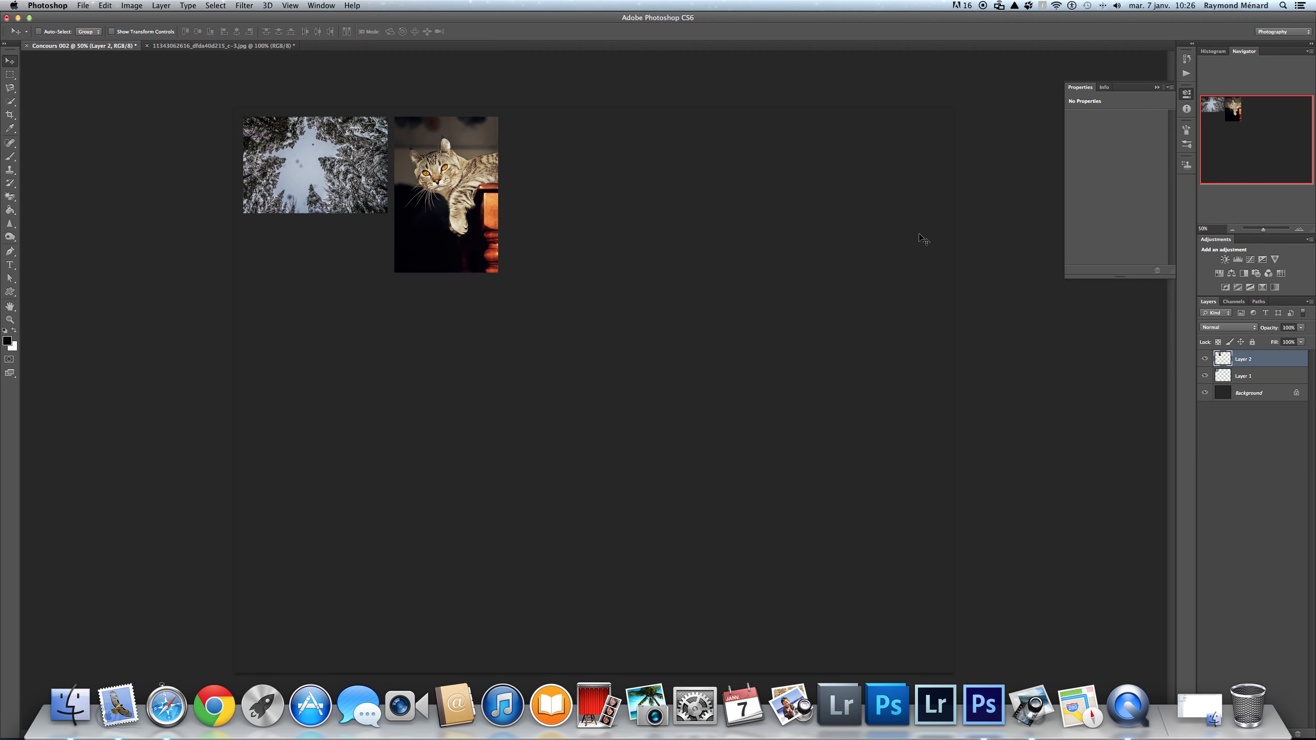
Reposition the snowy-trees thumbnail slightly lower and to the left, evening out its margins to the canvas's upper-left corner.
left_click(1263, 376)
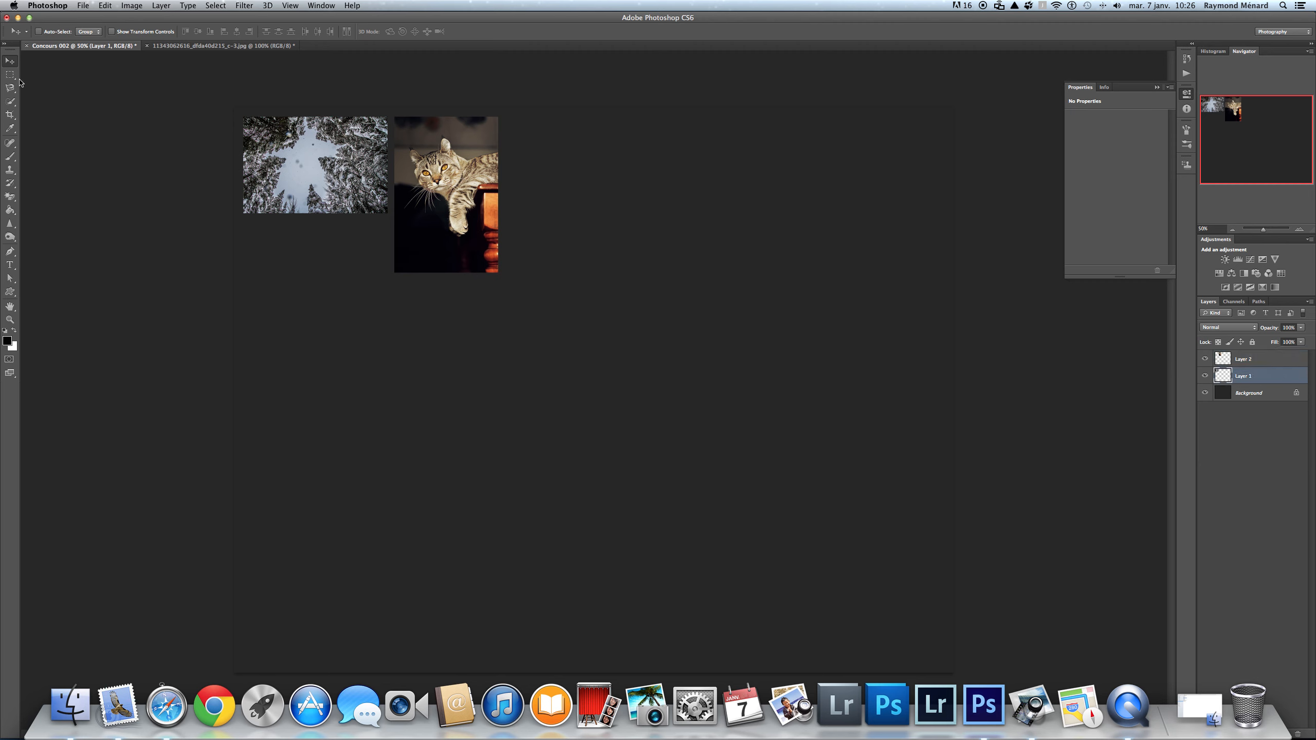
left_click_drag(296, 173, 293, 186)
left_click_drag(294, 178, 294, 177)
key("Down")
key("Down")
key("Down")
key("Down")
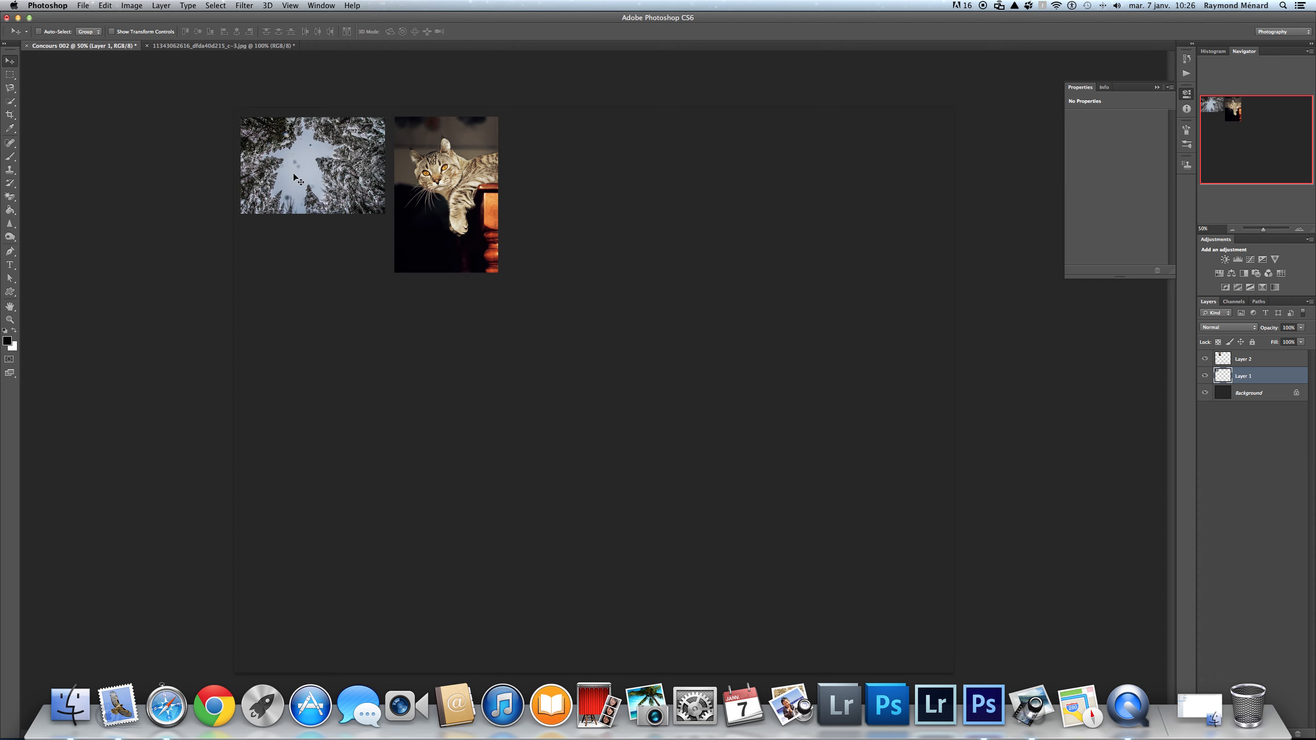
key("Right")
key("Right")
key("Right")
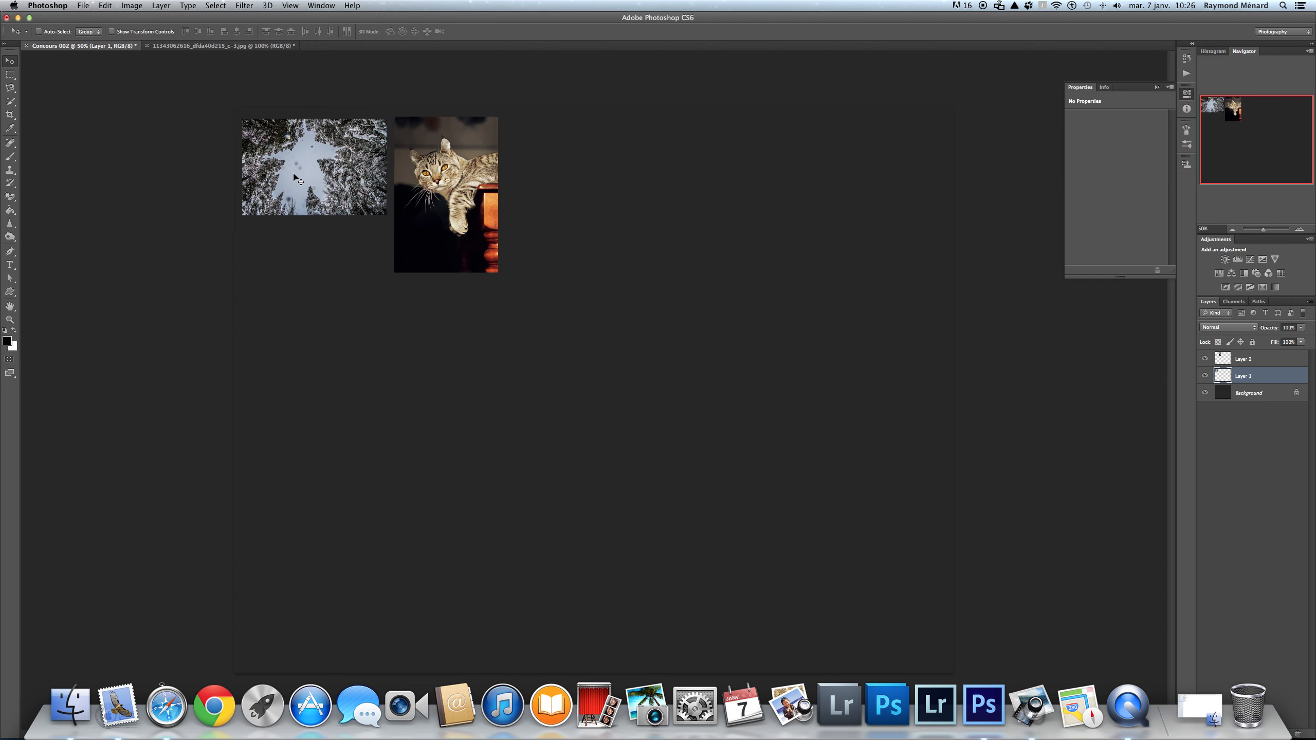
Nudge the cat thumbnail down so its top edge lines up with the snowy-trees thumbnail.
left_click(1271, 359)
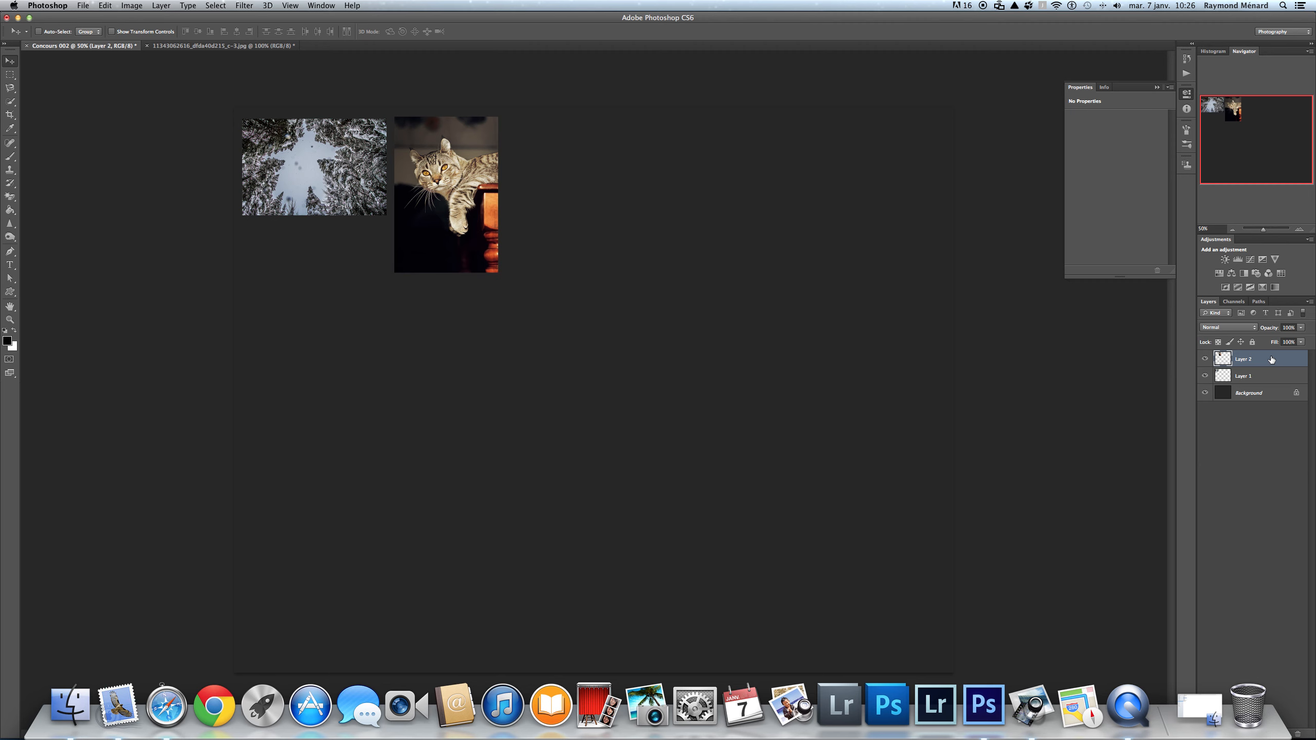
key("Right")
key("Right")
key("Right")
key("Left")
key("Left")
key("Left")
key("Down")
key("Down")
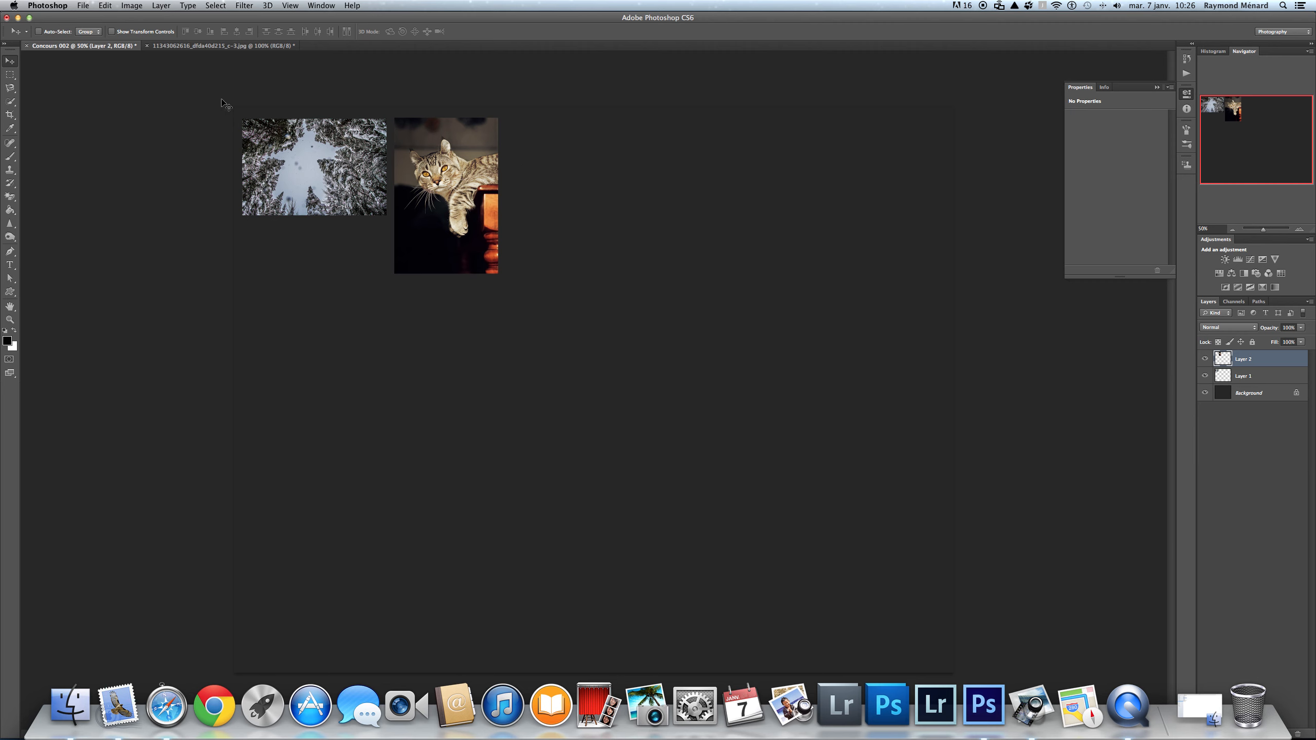
Close the cat source image and open the forum page's bird photo in Photoshop, assigning the working RGB profile Adobe RGB (1998).
left_click(216, 47)
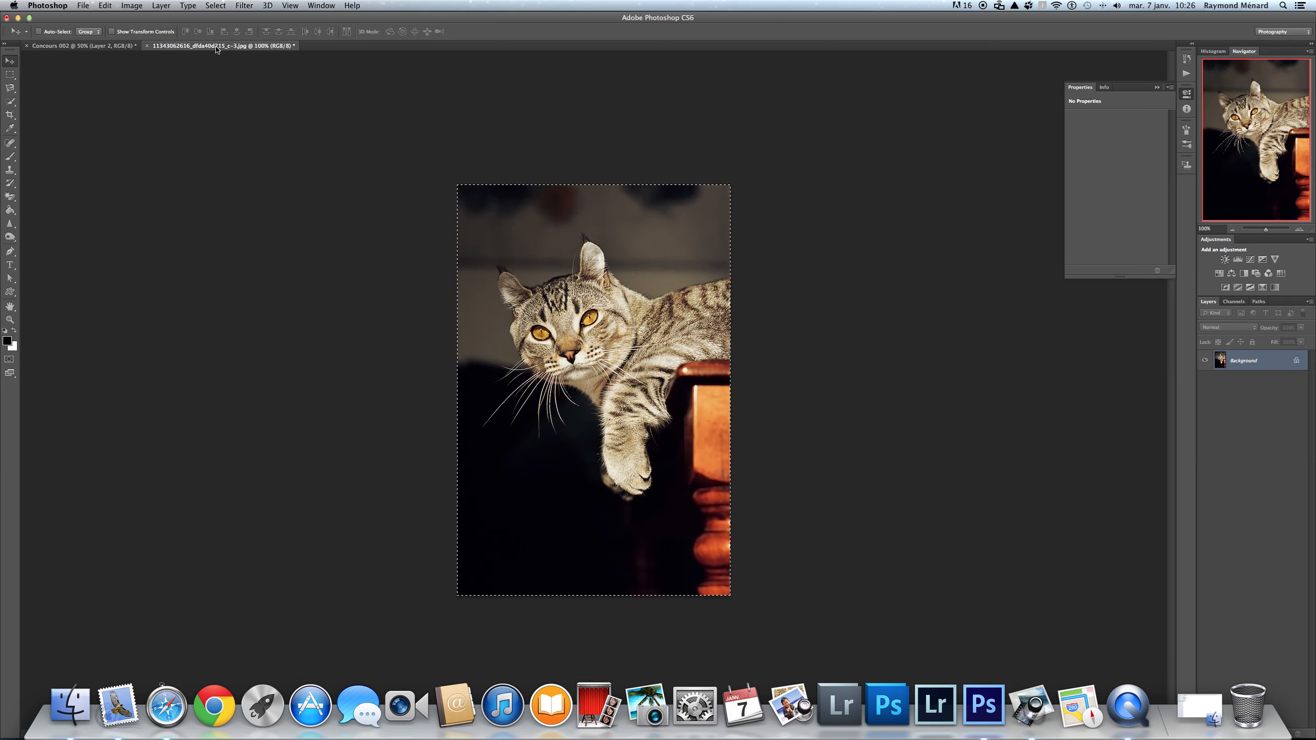
left_click(147, 46)
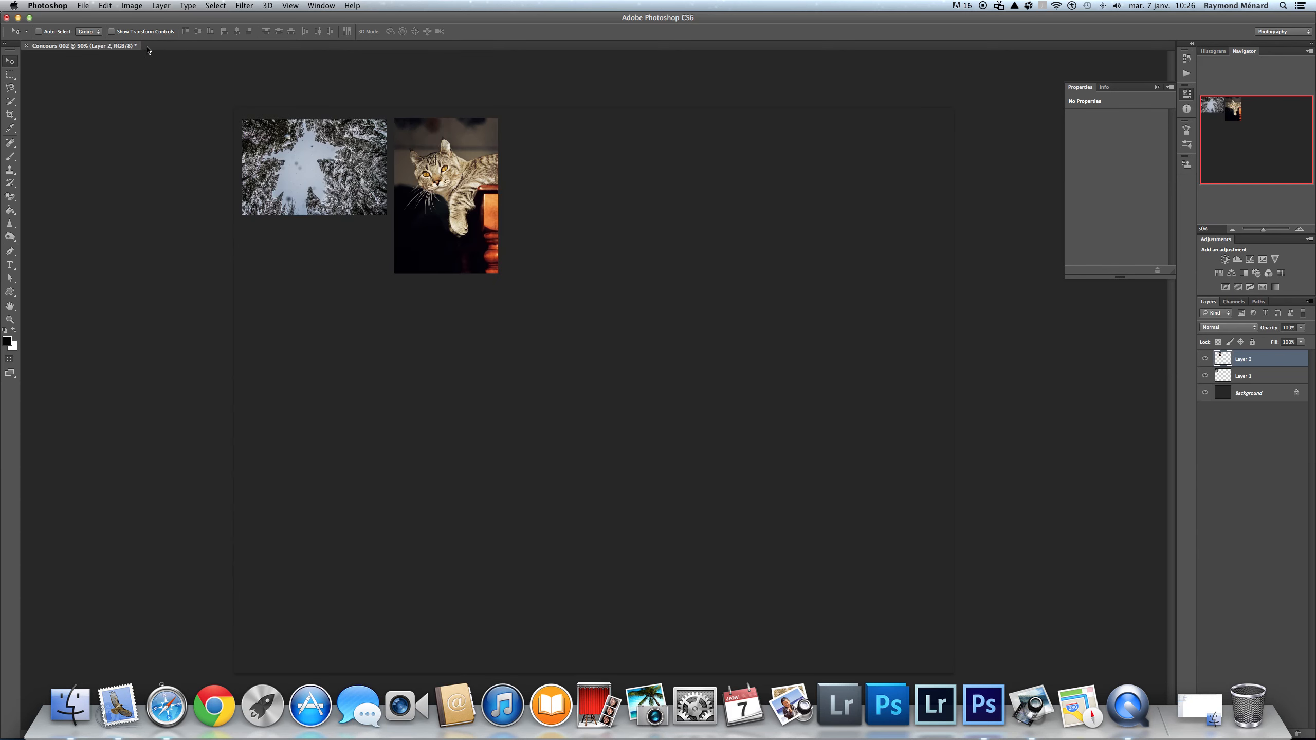
left_click(165, 697)
scroll(516, 319, "down", 8)
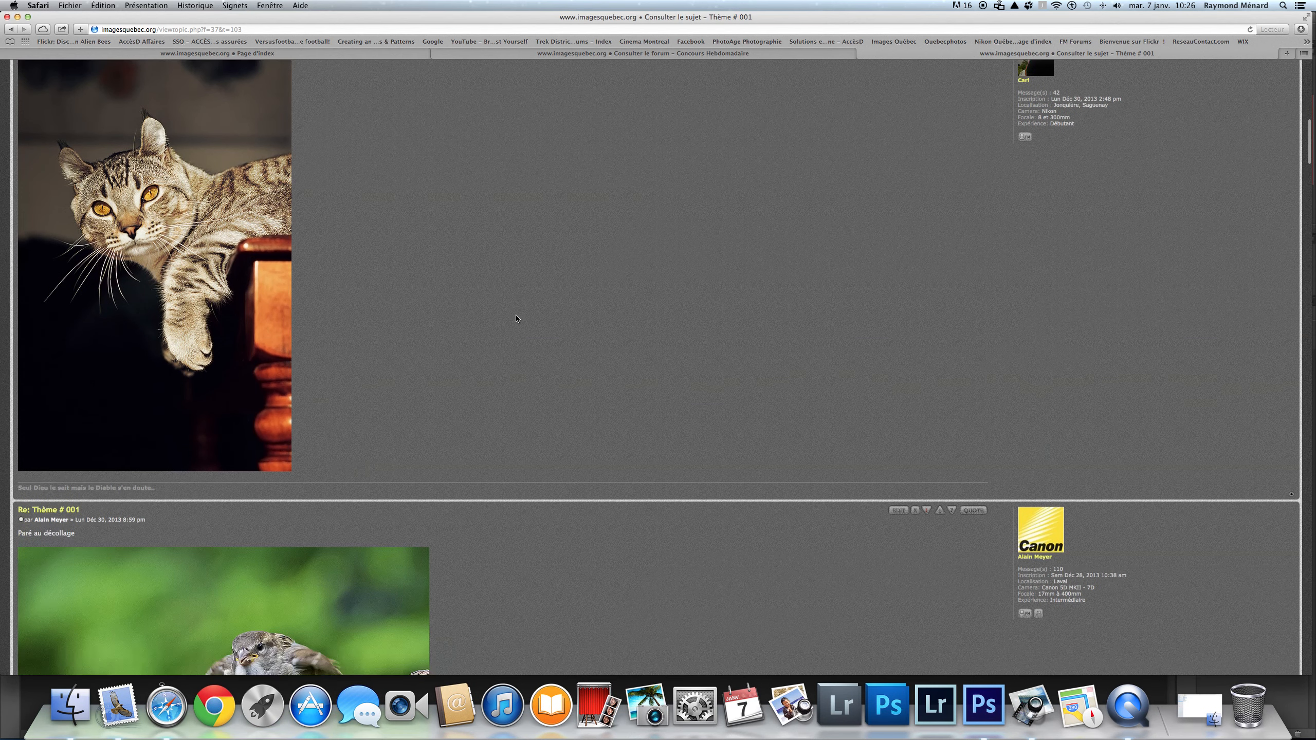
scroll(517, 318, "down", 3)
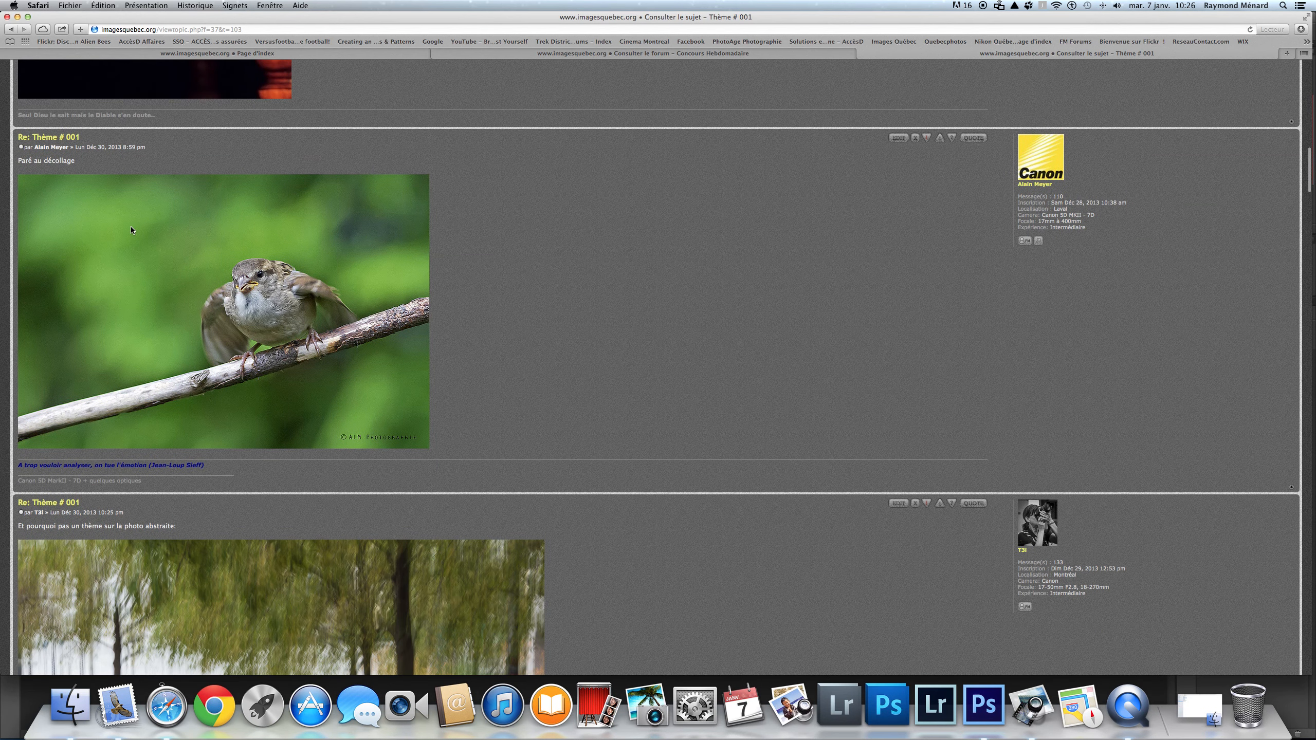
left_click_drag(234, 235, 988, 703)
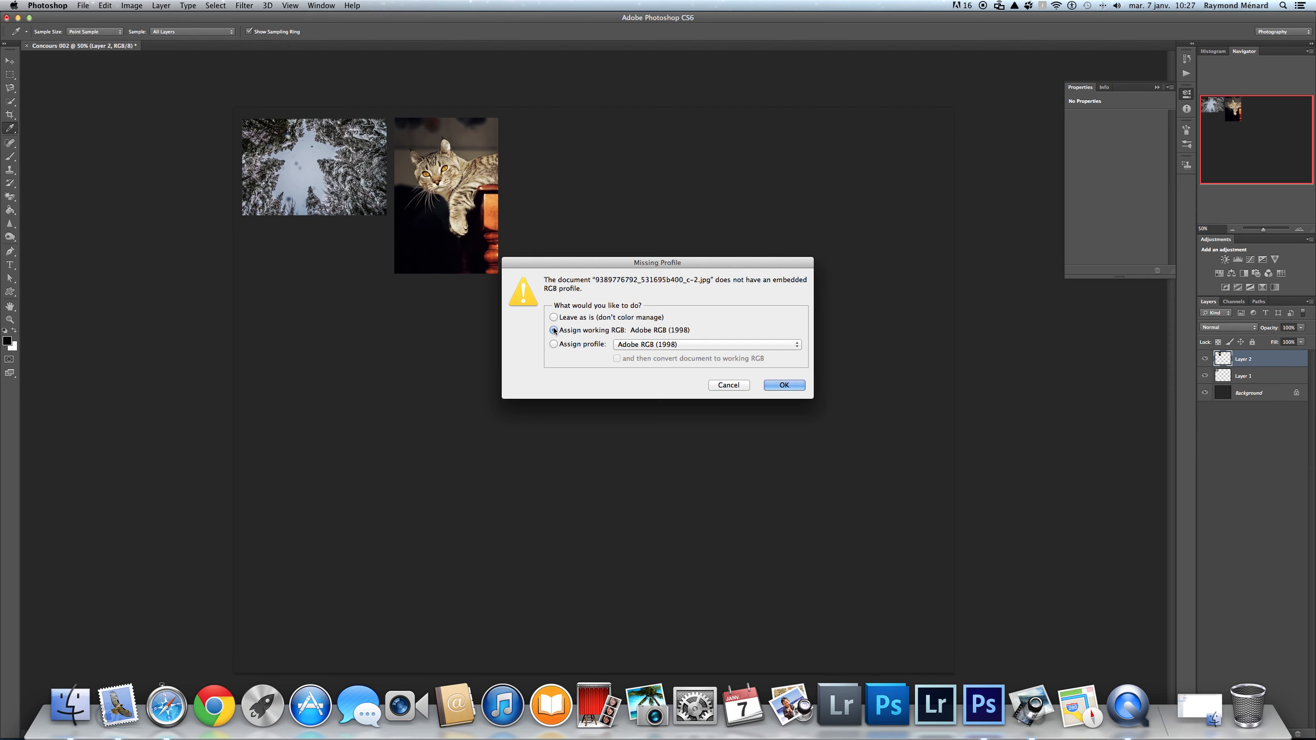
left_click(793, 386)
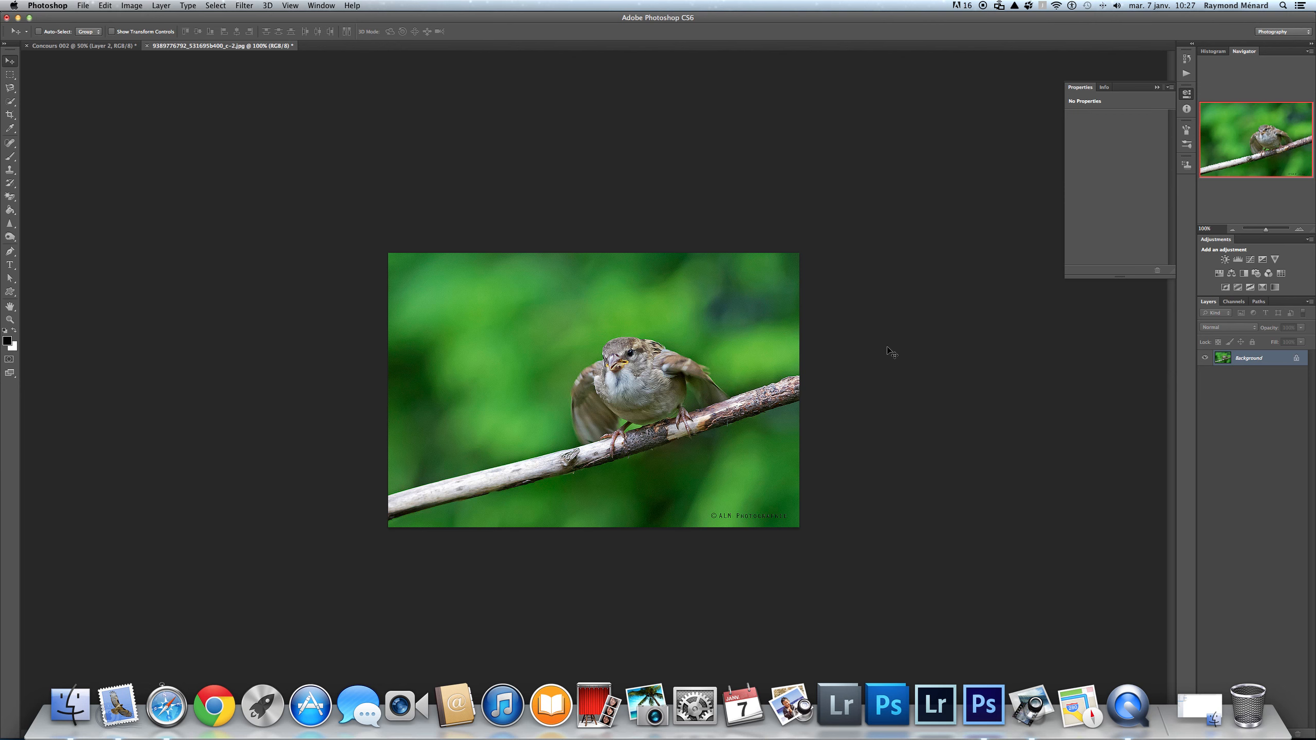
Copy the entire bird photo into Concours 002 and place it just right of the cat thumbnail, with their top edges aligned.
key("super+a")
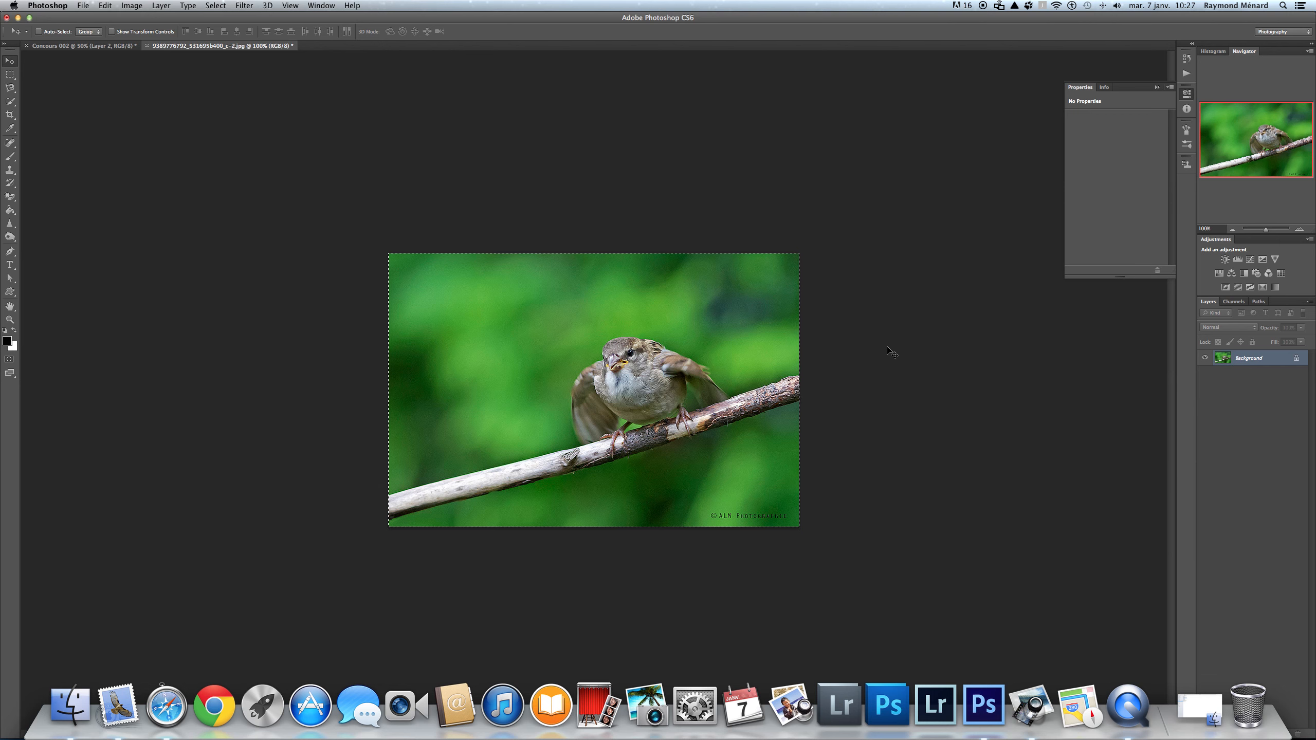
left_click(102, 47)
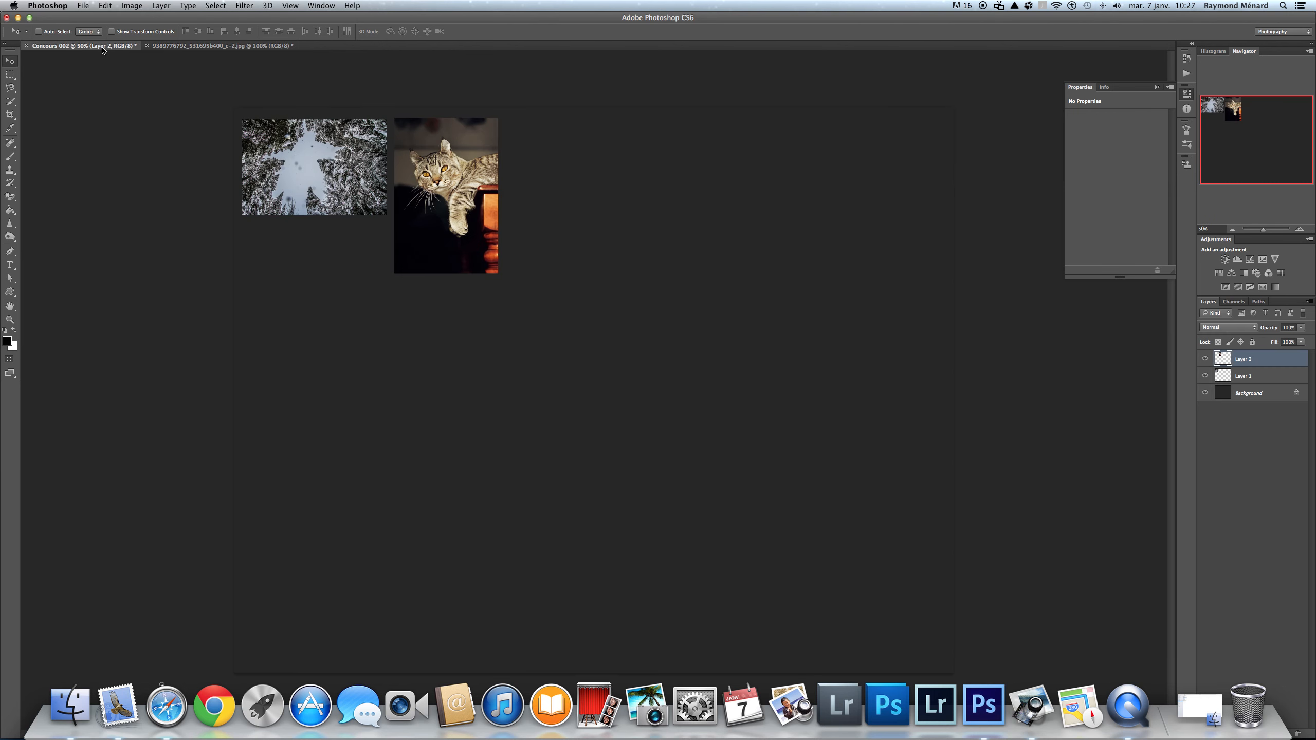
key("super+v")
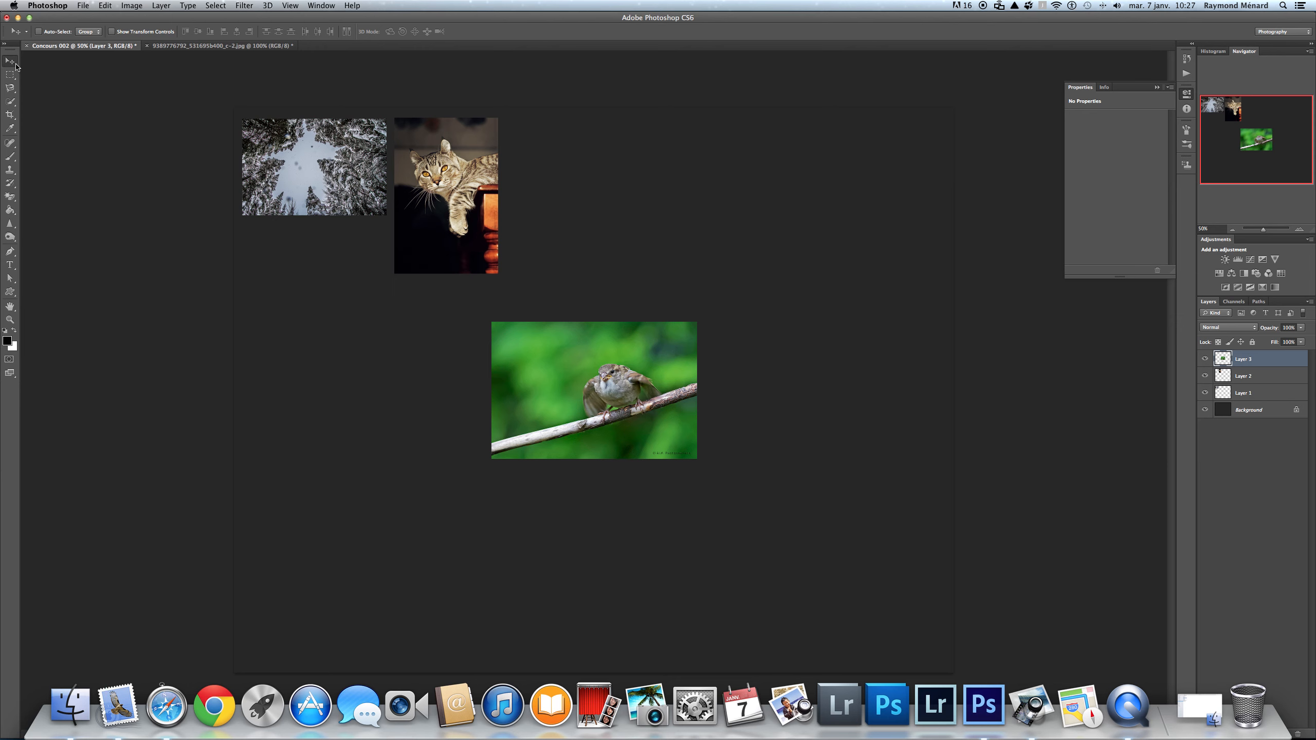
left_click_drag(576, 353, 593, 152)
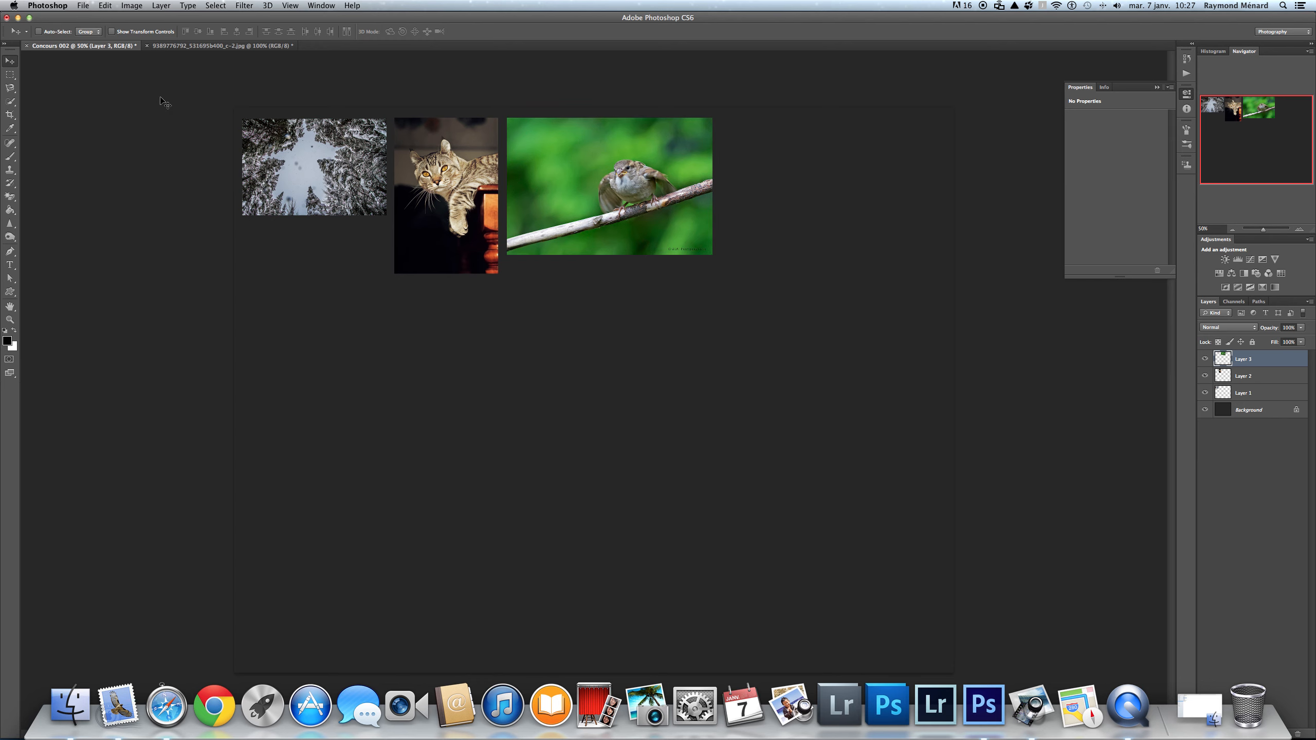
Scale the bird layer down proportionally to about 70.75%, keeping its upper-left corner in place and matching the snowy-trees thumbnail's height.
left_click(105, 6)
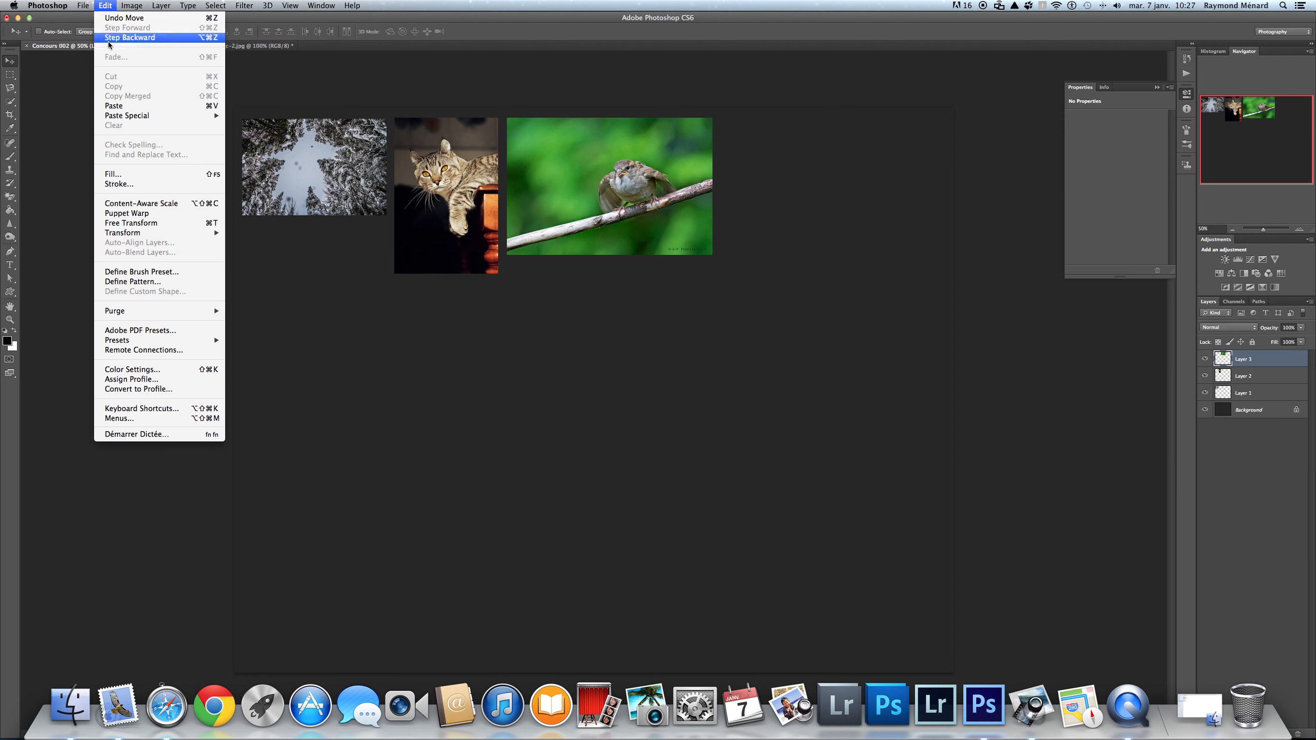
mouse_move(133, 236)
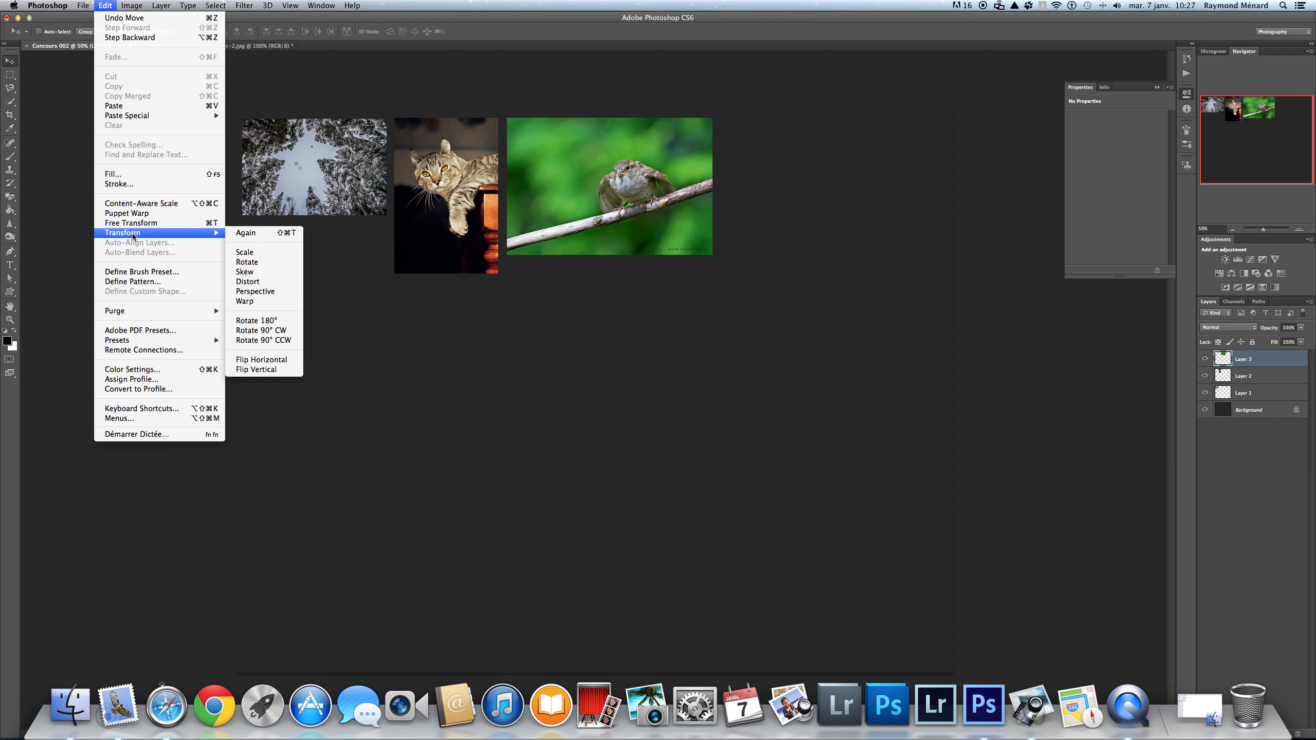
left_click(245, 252)
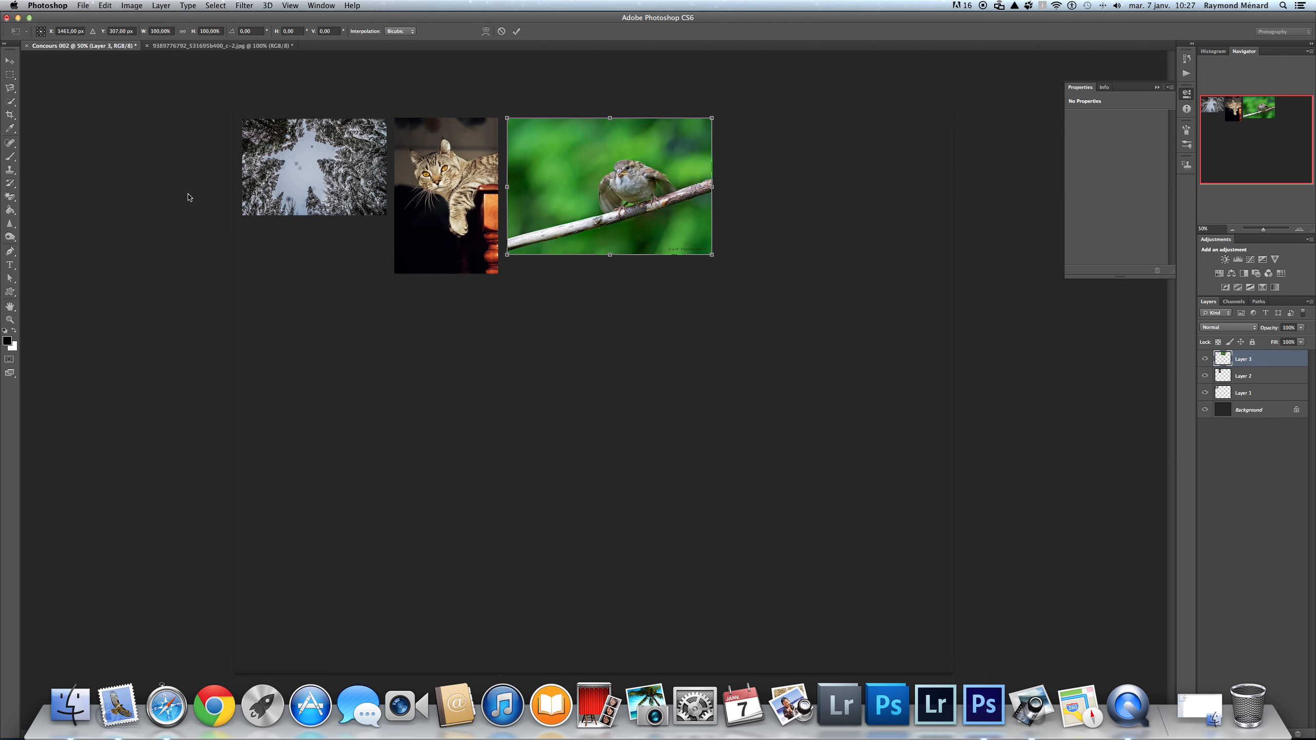
left_click(182, 33)
left_click_drag(713, 256, 646, 222)
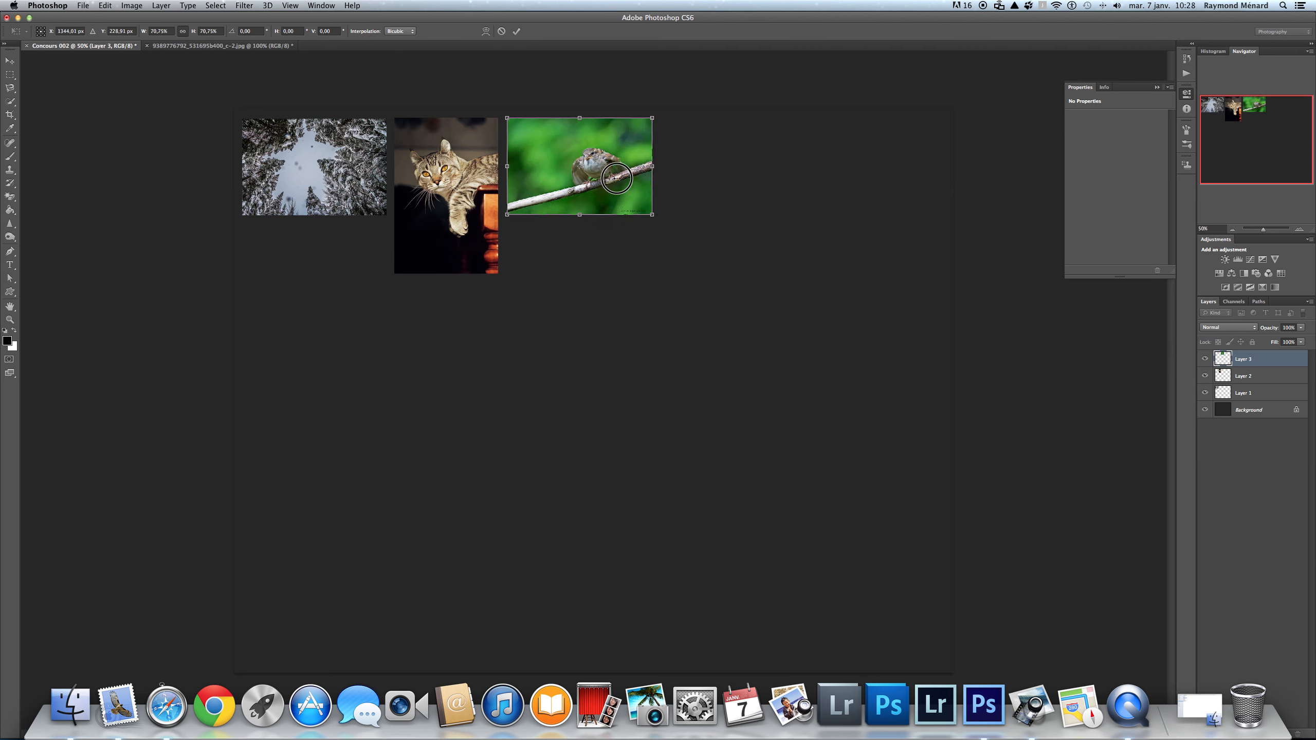
double_click(619, 182)
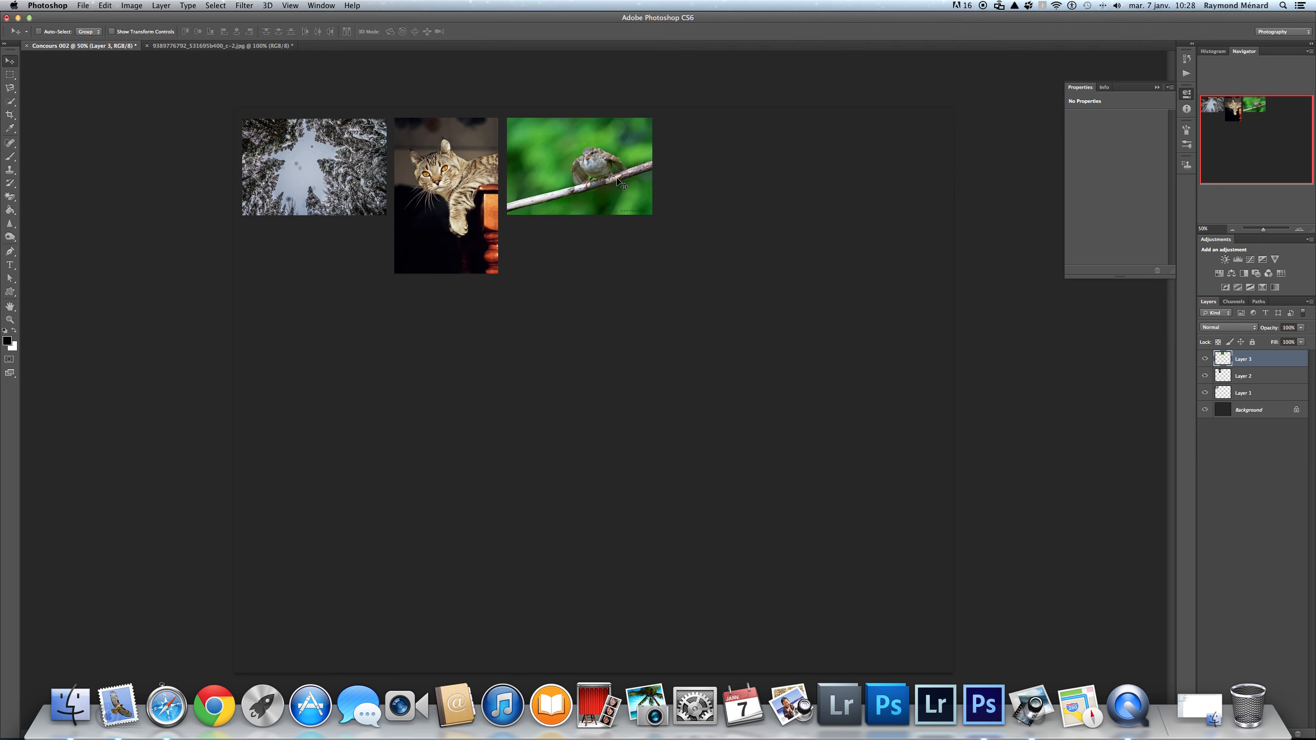
Close the bird source image and minimize the Photoshop window to get back to the forum page in Safari.
left_click(196, 48)
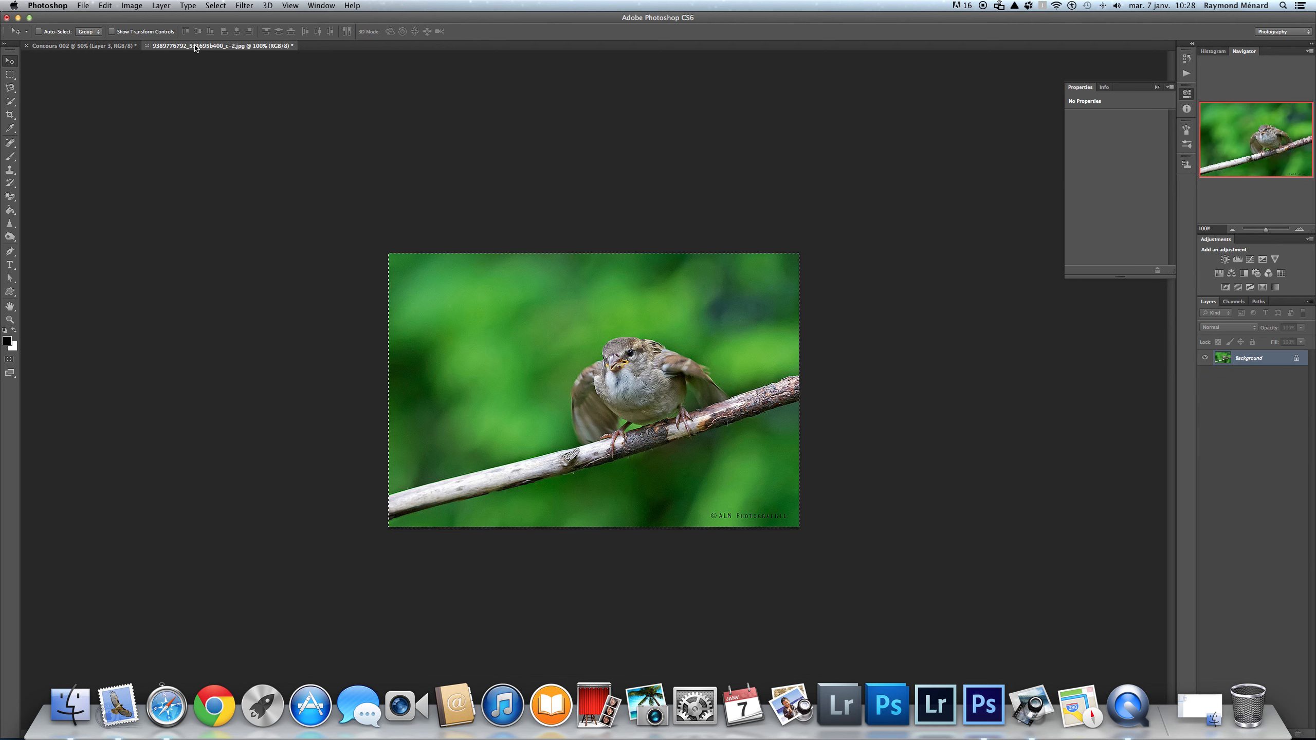
left_click(146, 46)
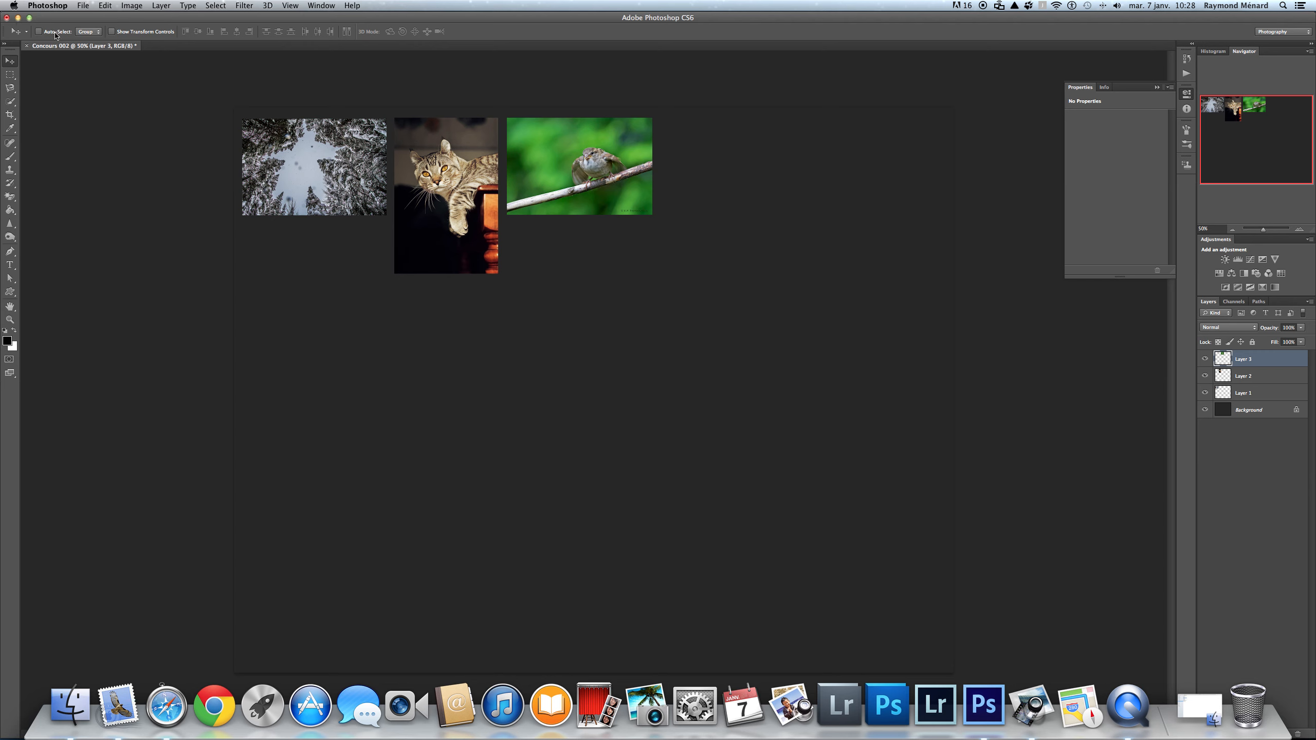
left_click(17, 18)
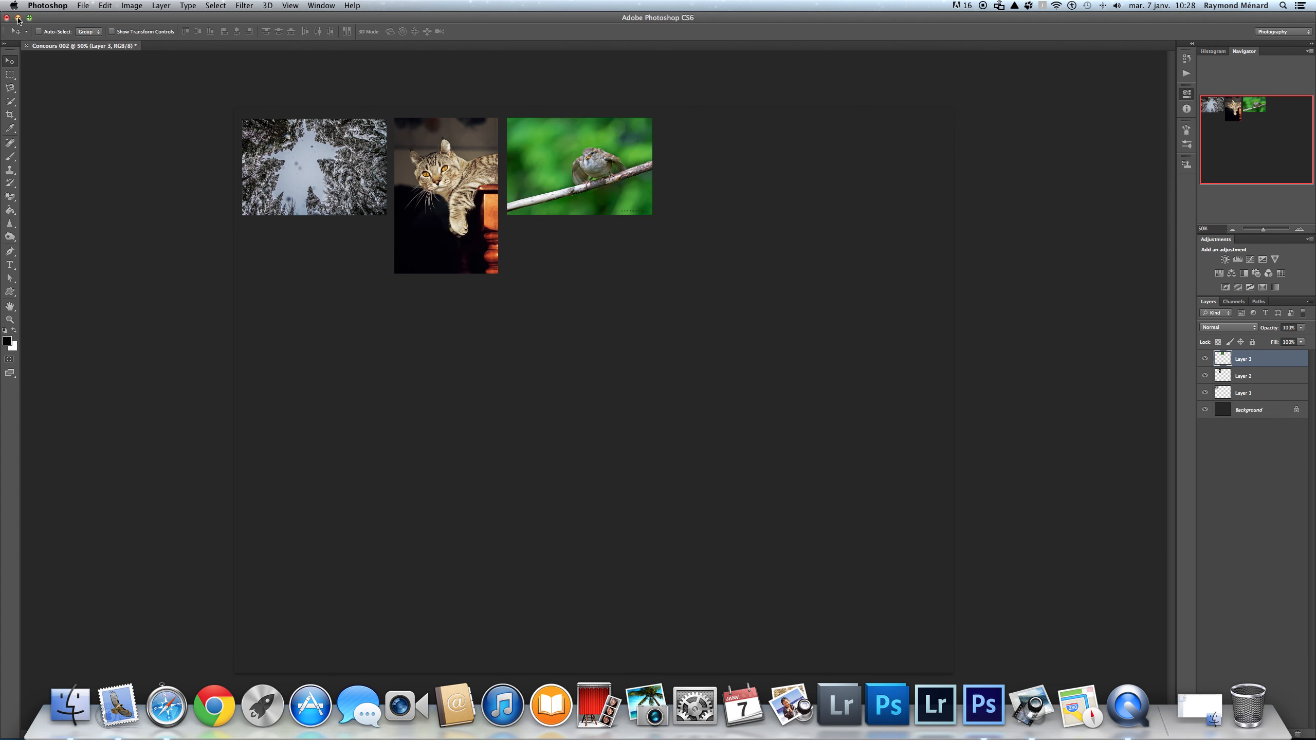
Save the forum's blurred photo of people walking among trees as T3i in the Concours 002 folder.
scroll(612, 335, "down", 6)
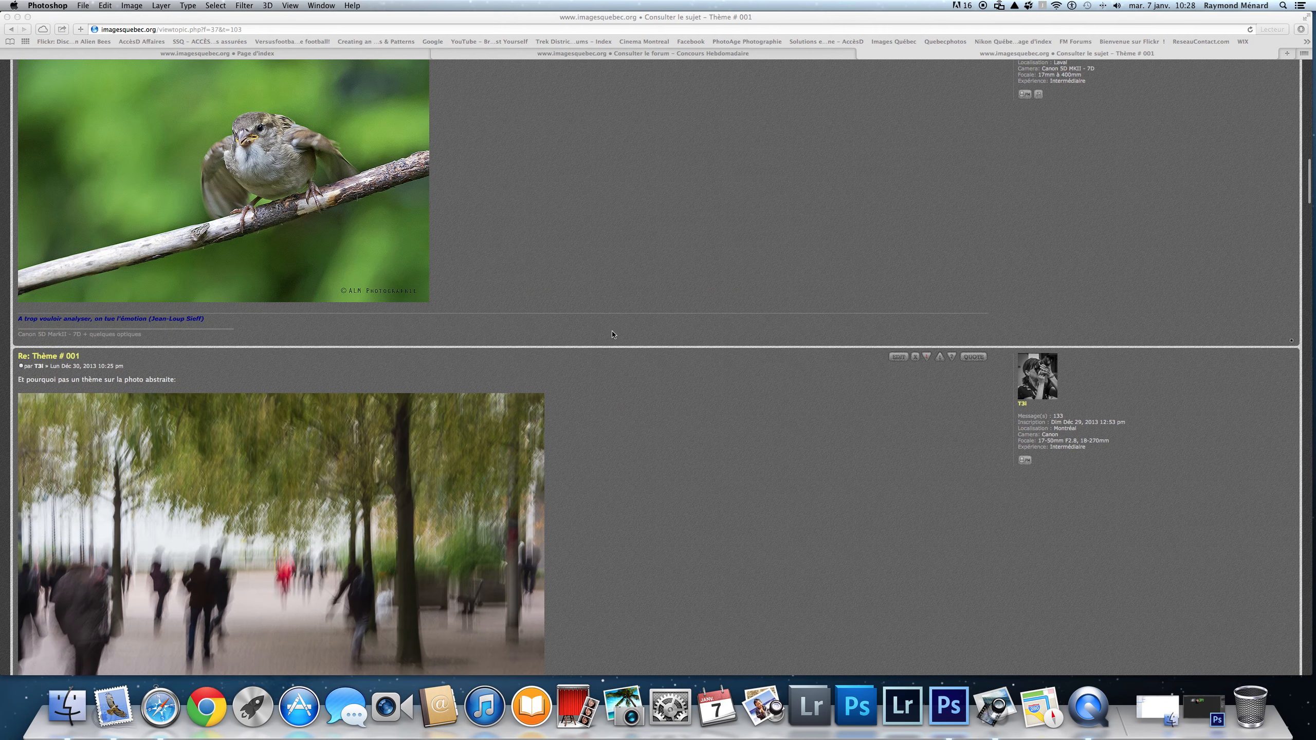
scroll(611, 334, "down", 2)
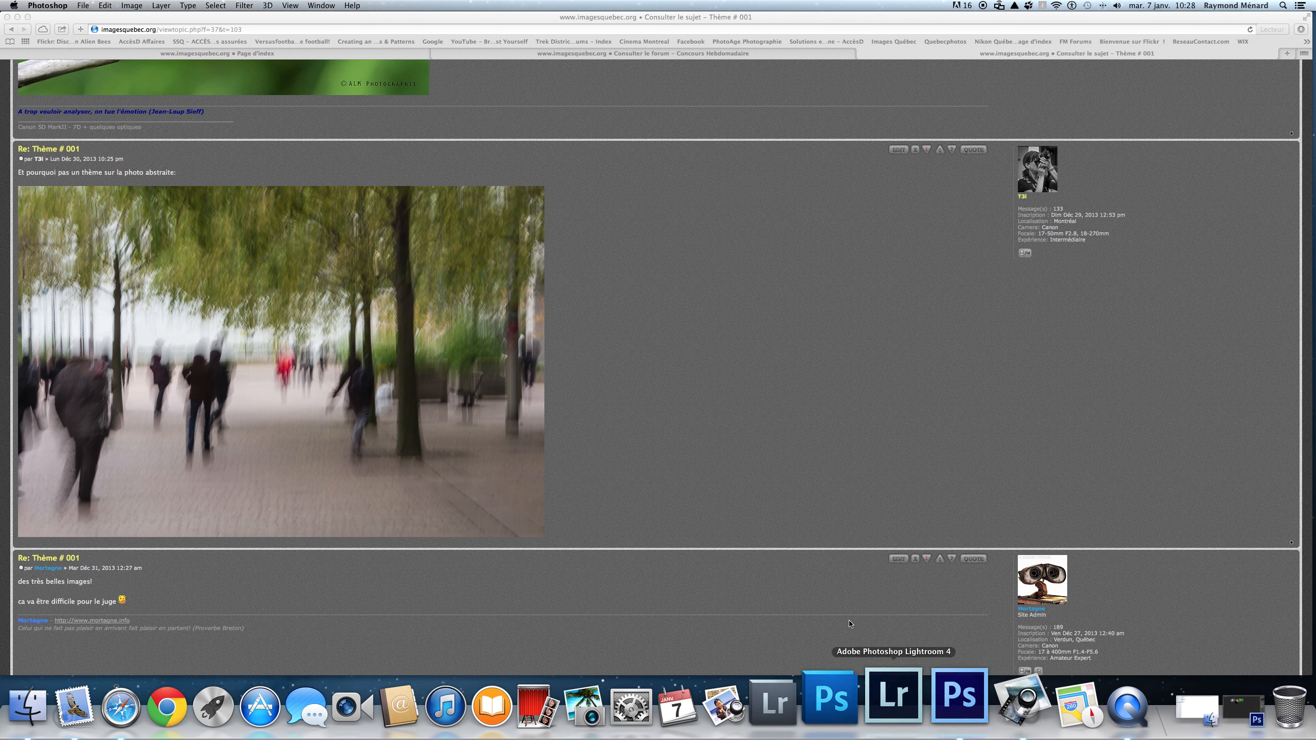
right_click(401, 268)
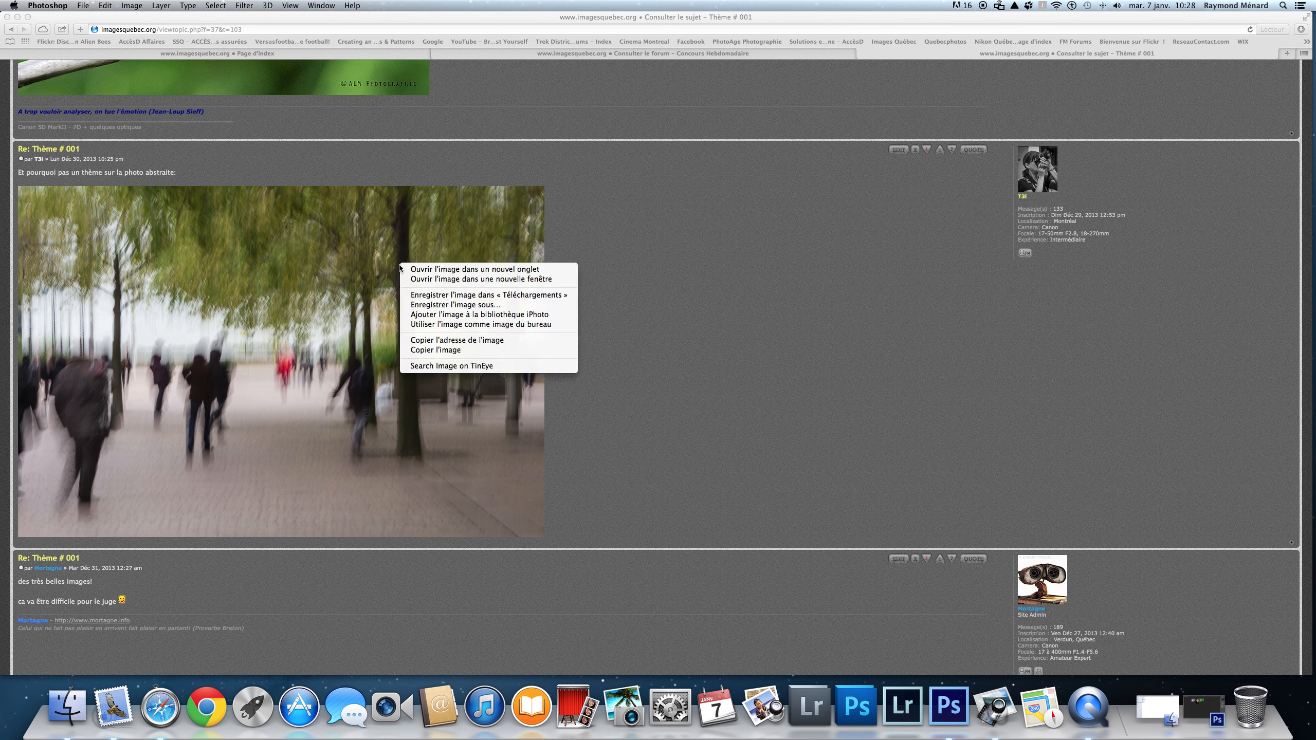
left_click(424, 305)
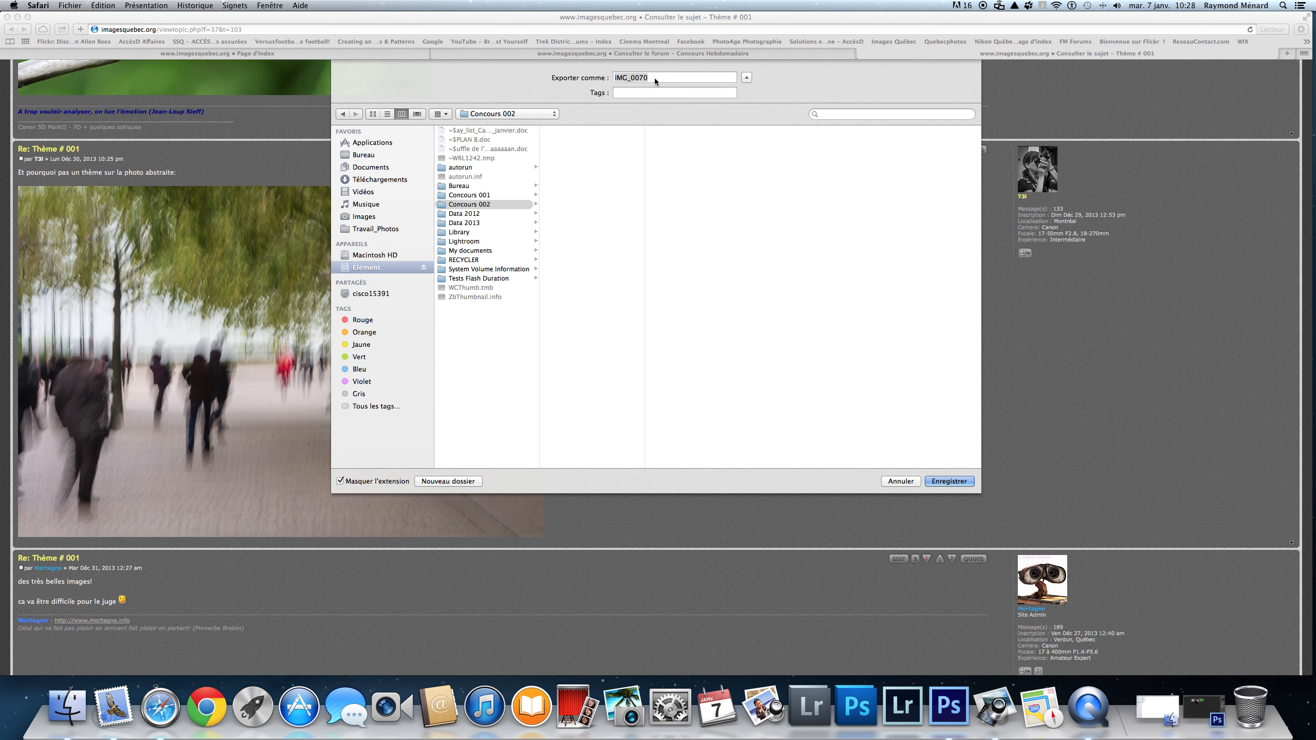
left_click(654, 78)
type("T")
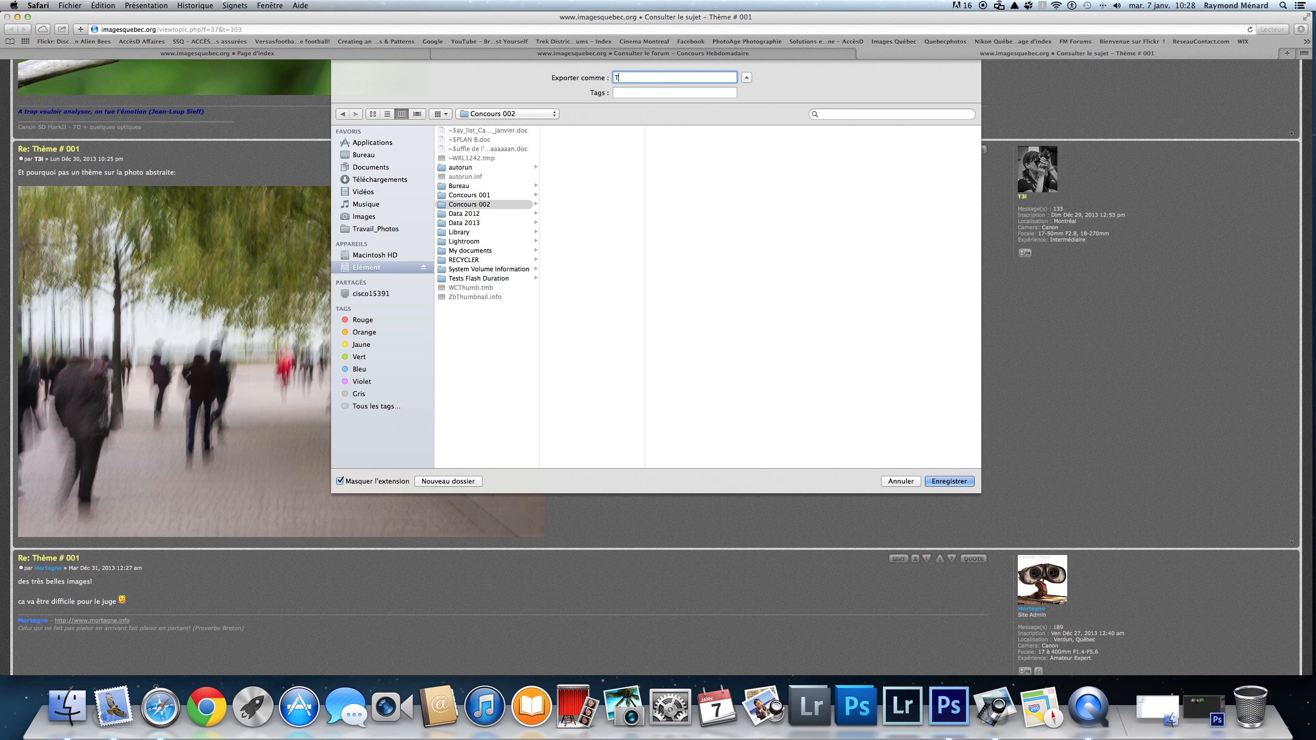
type("3i")
left_click(478, 205)
left_click(939, 482)
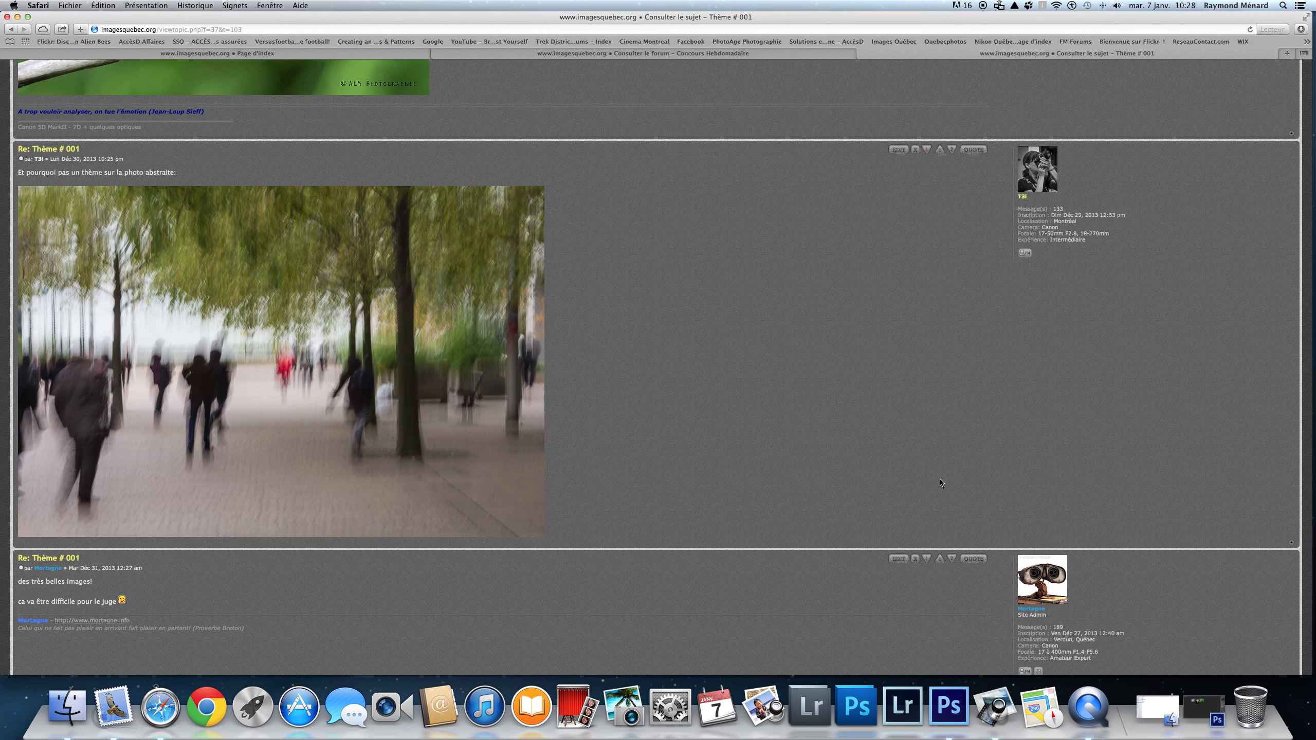
Open the T3i photo from the Concours 002 folder in Adobe Photoshop CS6, converting its colors to the working space.
left_click(1156, 700)
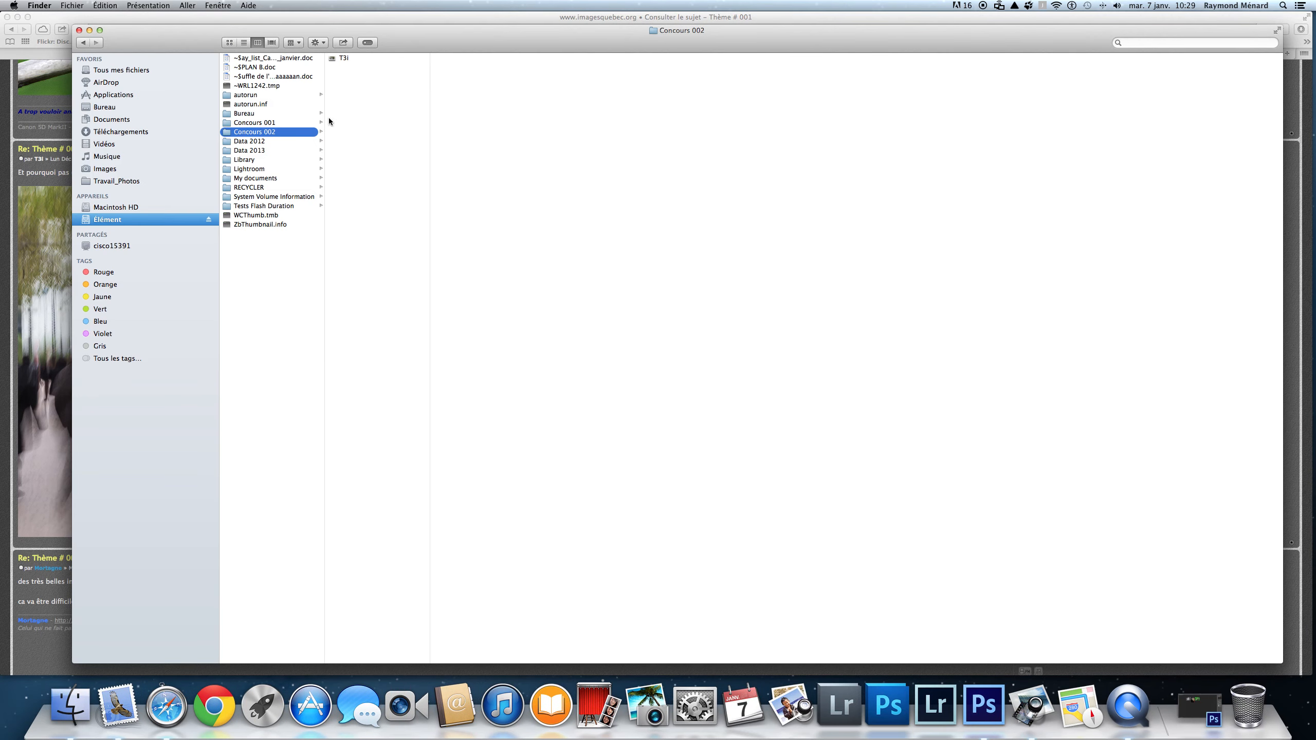
left_click(337, 57)
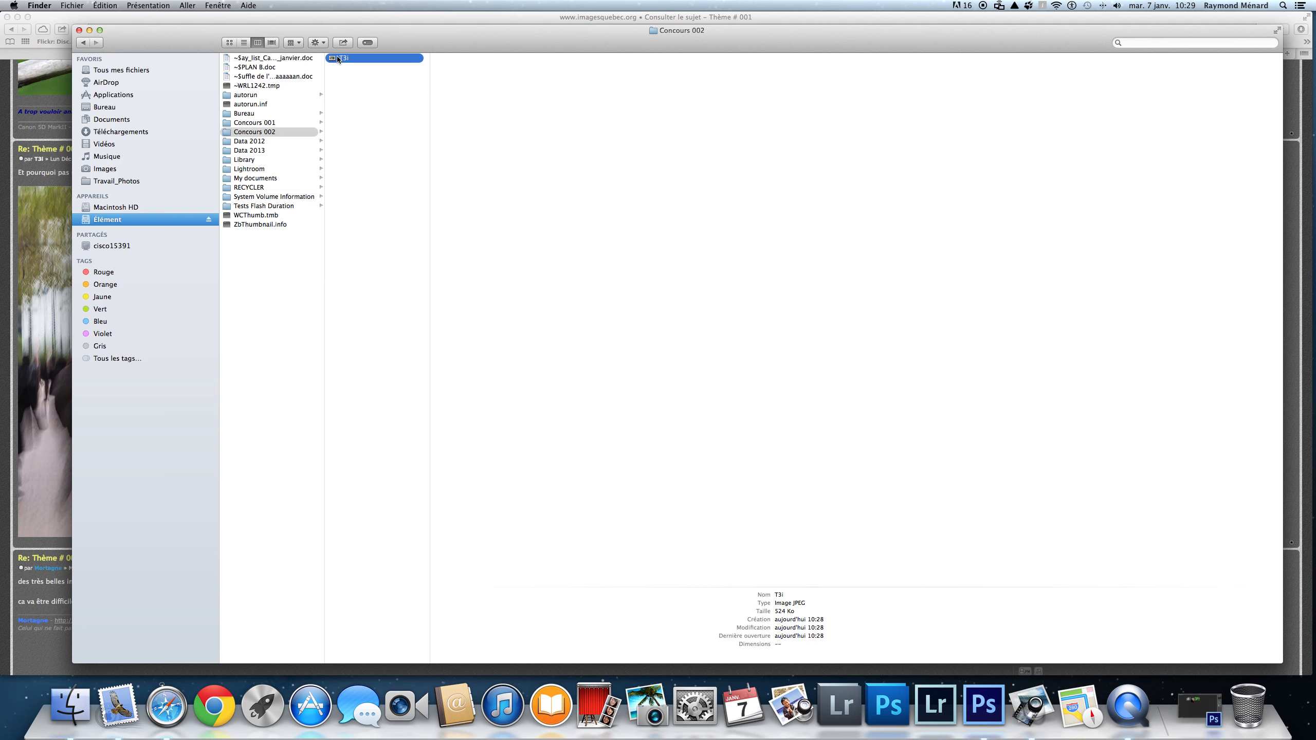
right_click(337, 57)
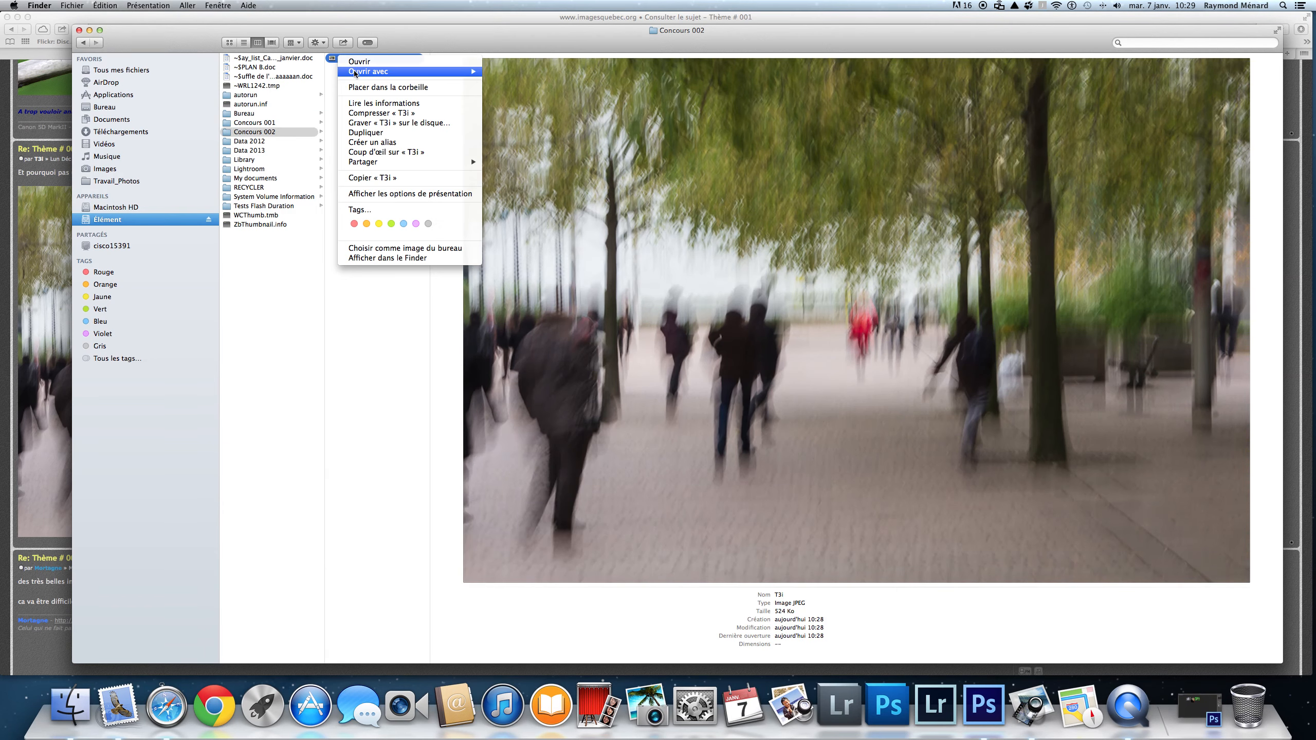
mouse_move(395, 72)
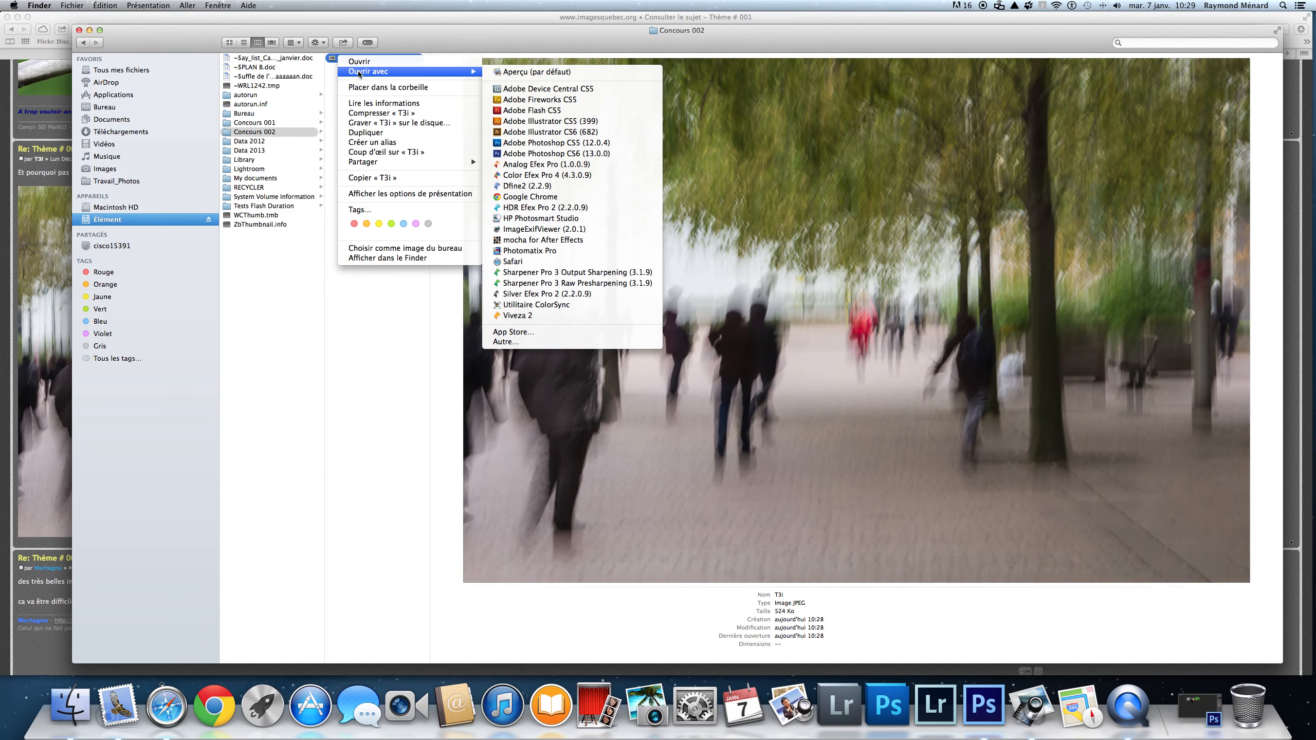
left_click(555, 153)
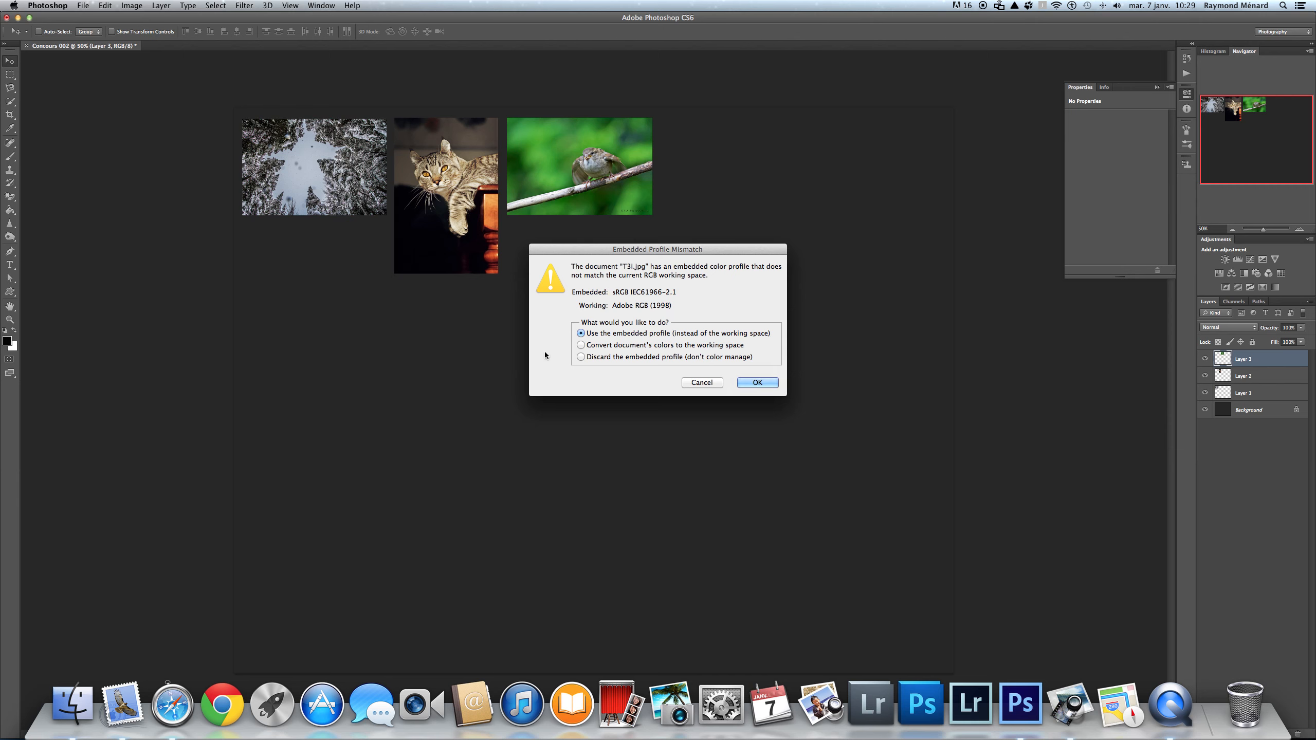
left_click(581, 346)
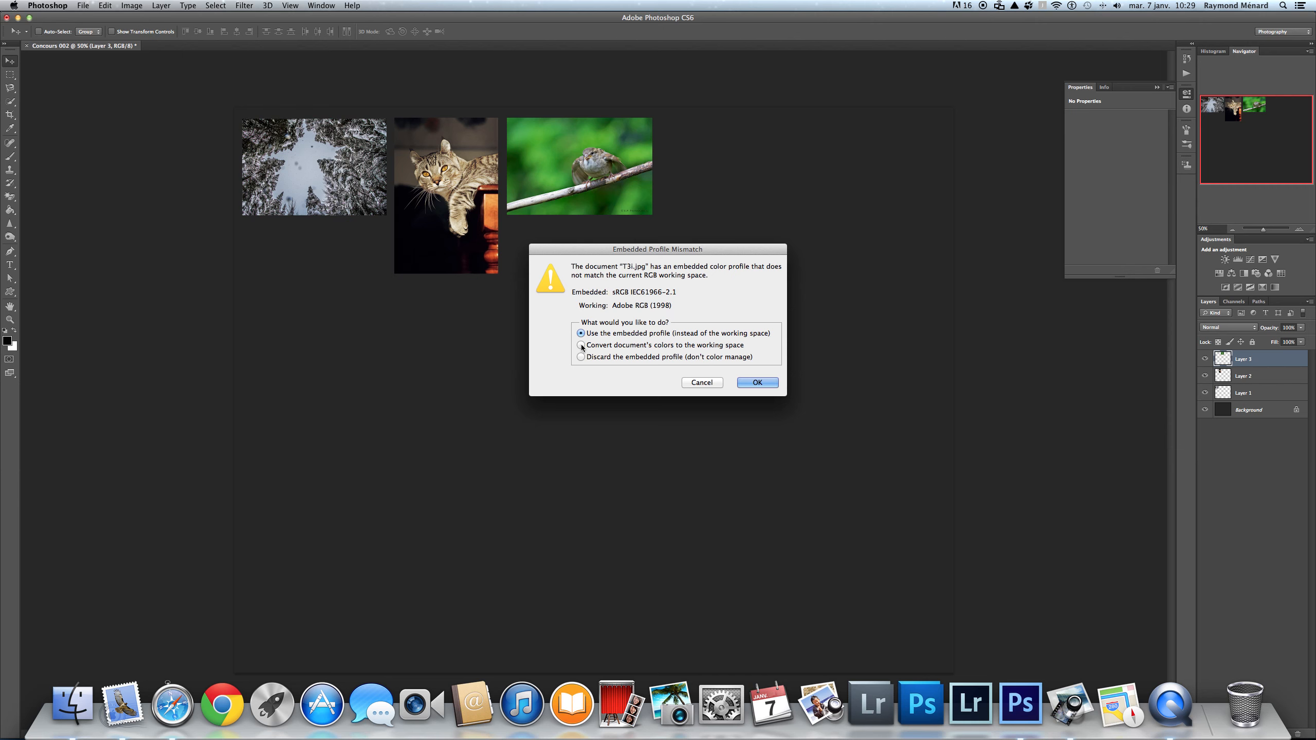
left_click(769, 382)
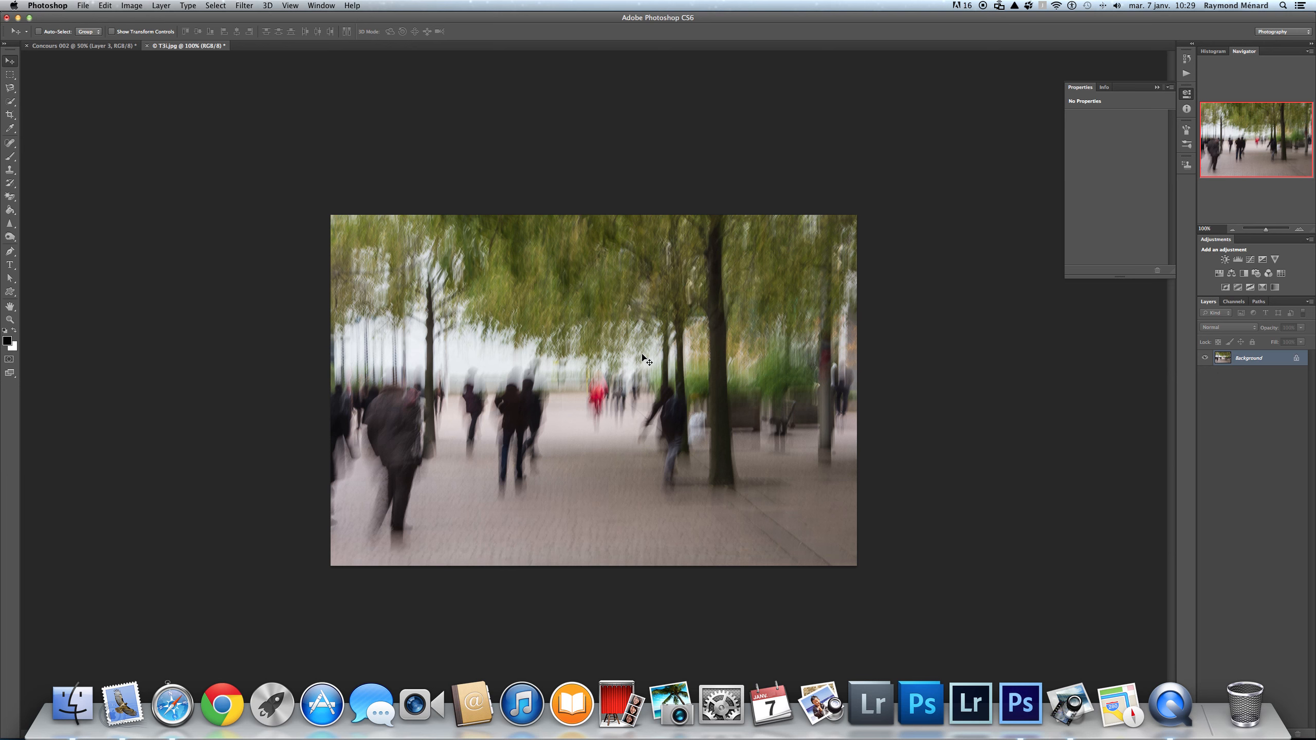
Copy the entire T3i photo into Concours 002 and place it just right of the bird thumbnail, with their top edges aligned.
key("super+a")
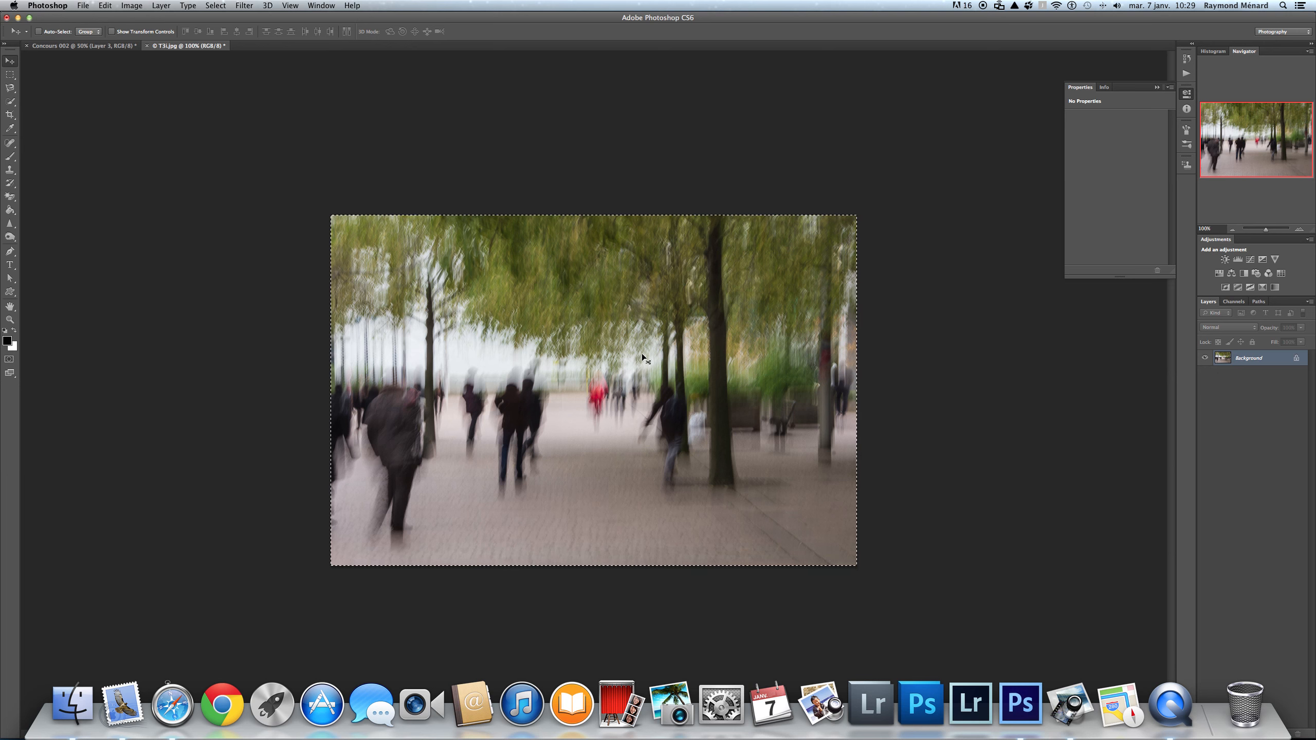
key("super+c")
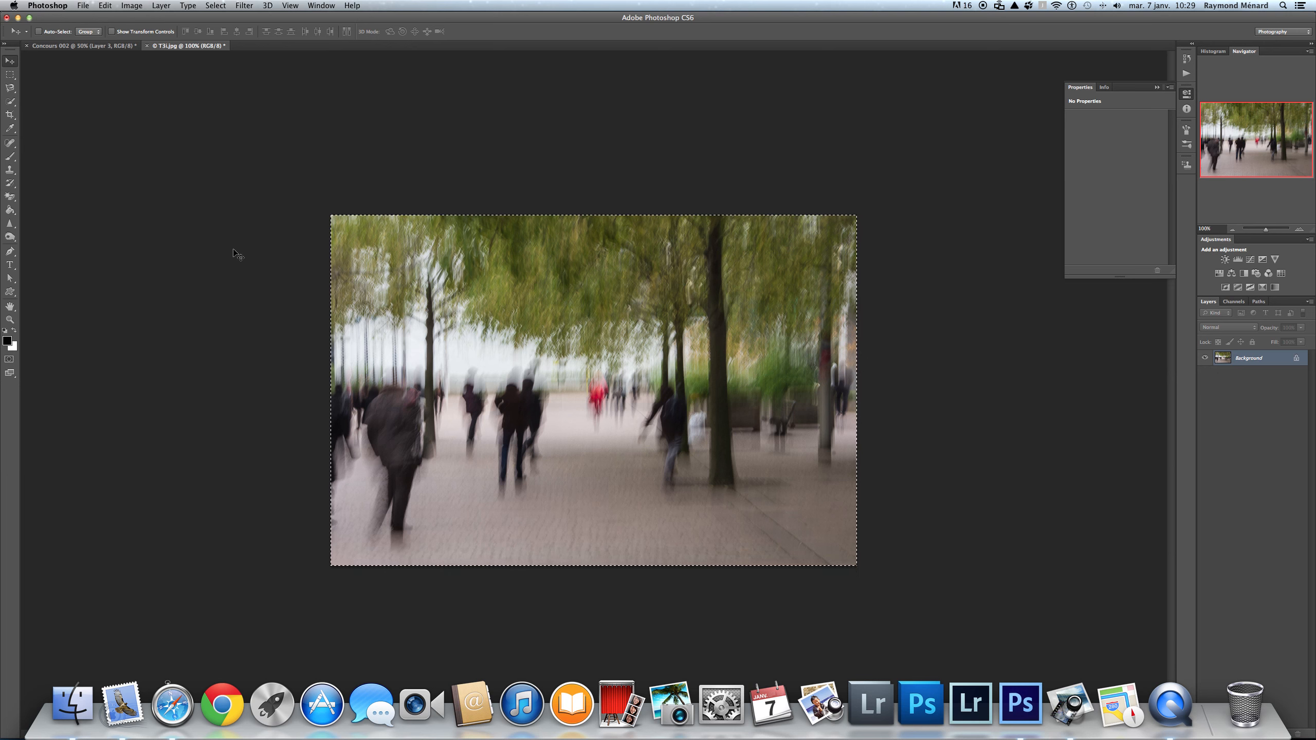
left_click(124, 46)
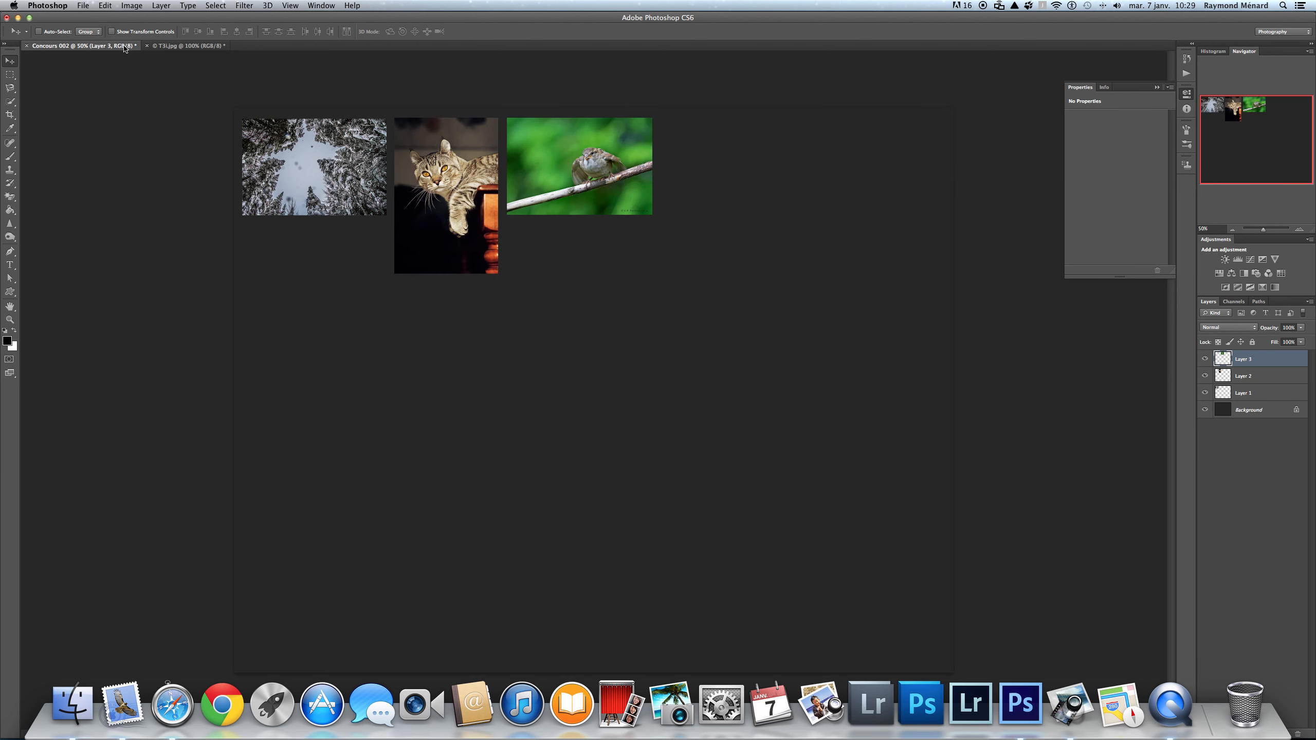
key("super+v")
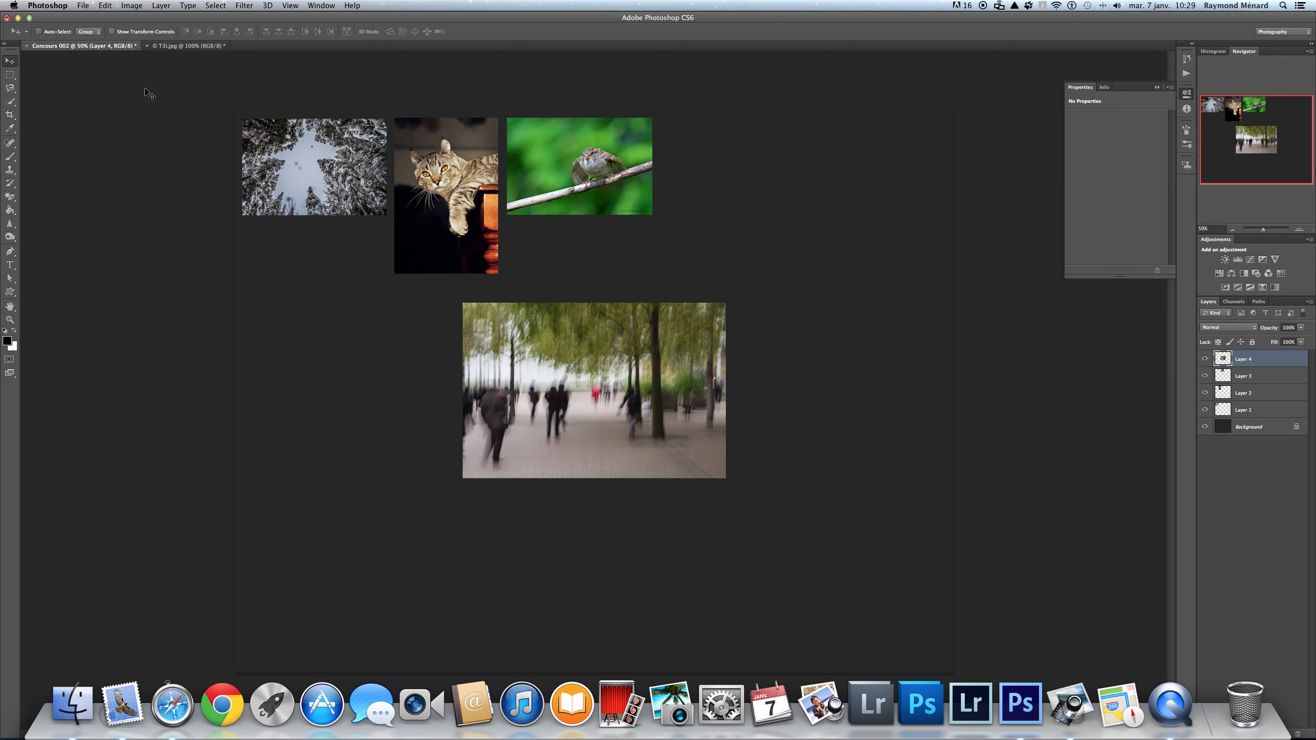
left_click_drag(539, 383, 740, 199)
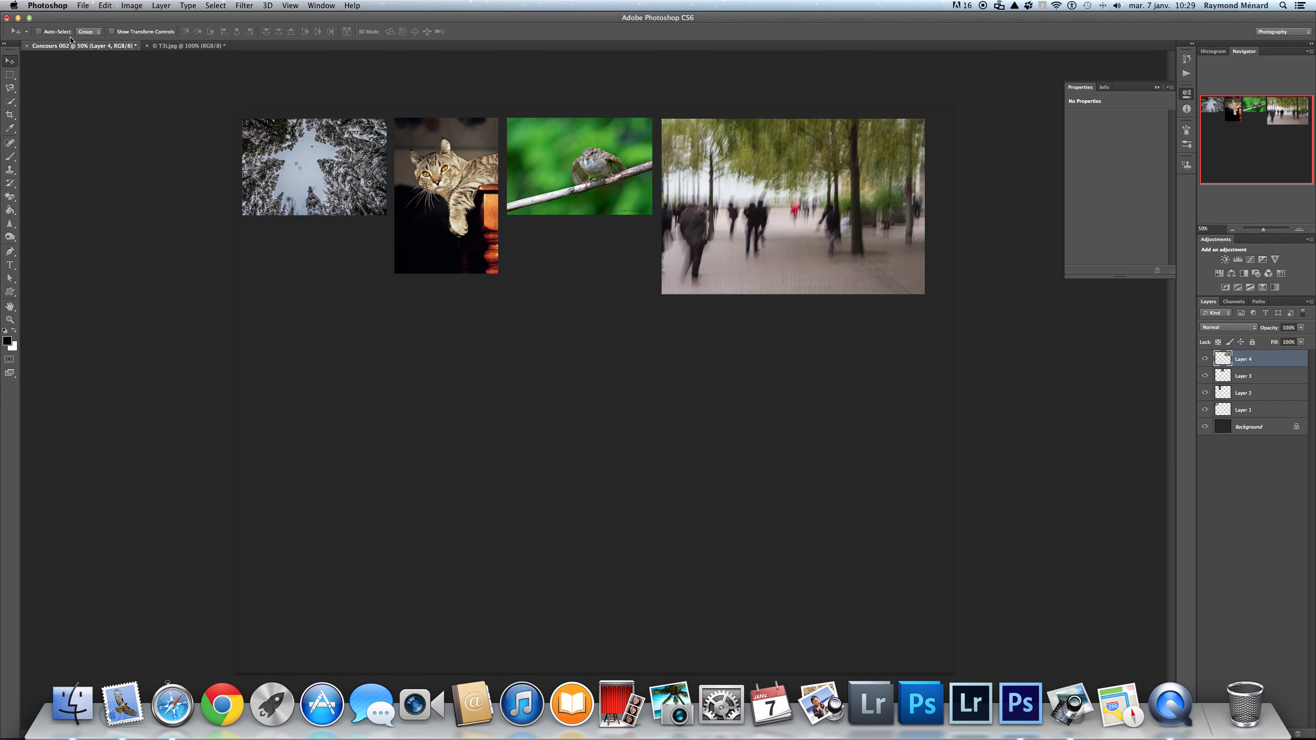
Scale the walking-people layer proportionally to about 74.78% and place it near the canvas's right edge, level with the top of the row.
left_click(106, 6)
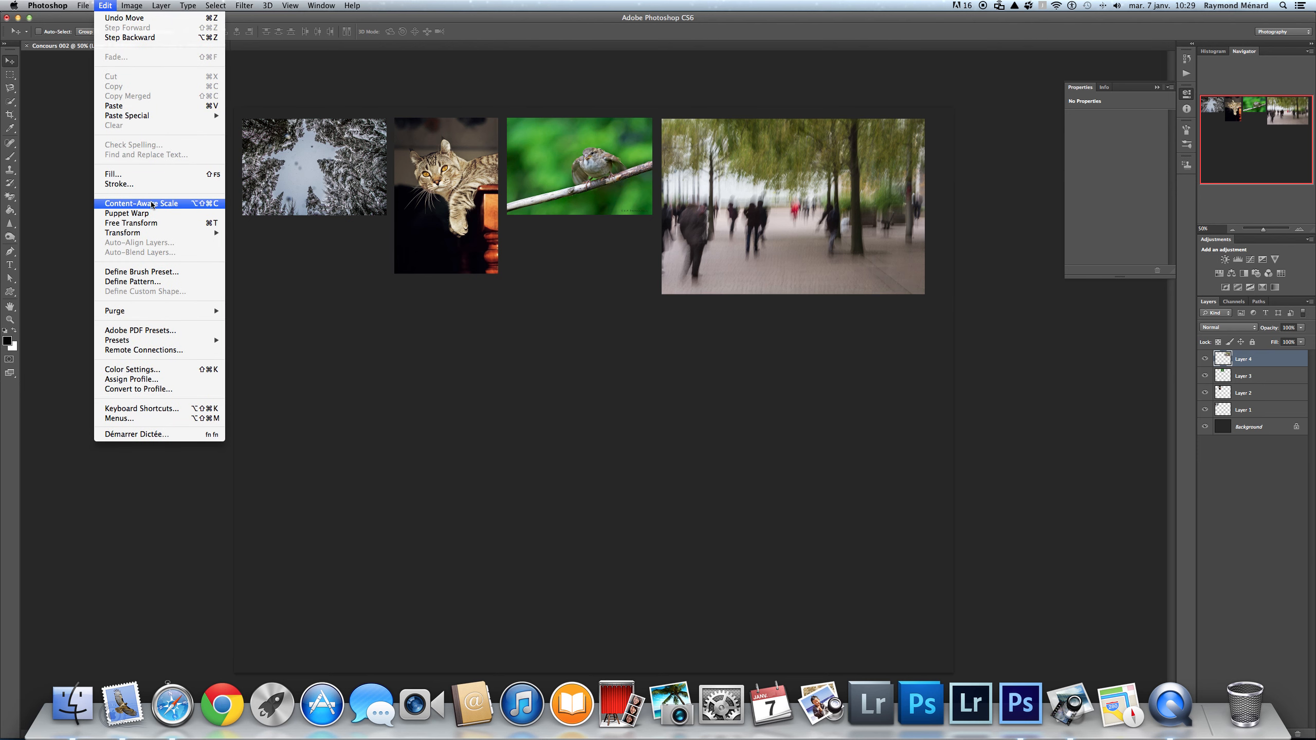
mouse_move(138, 234)
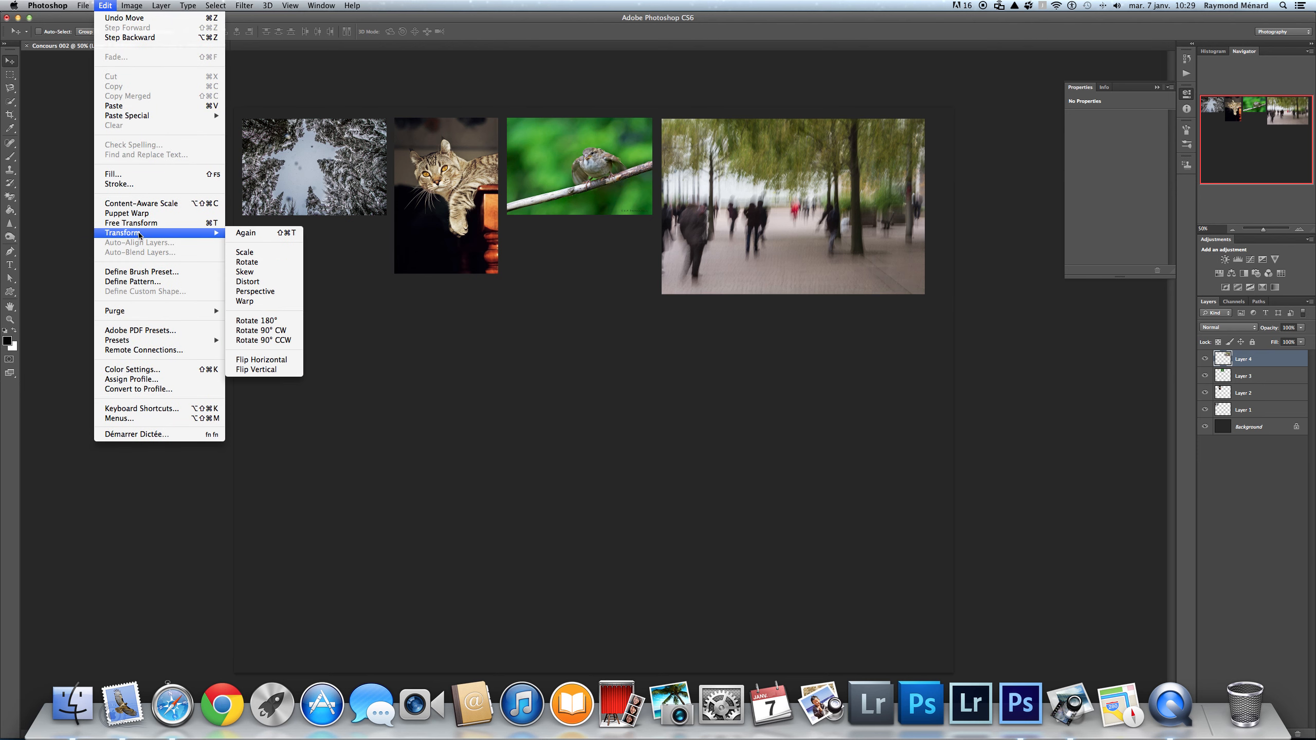
left_click(244, 253)
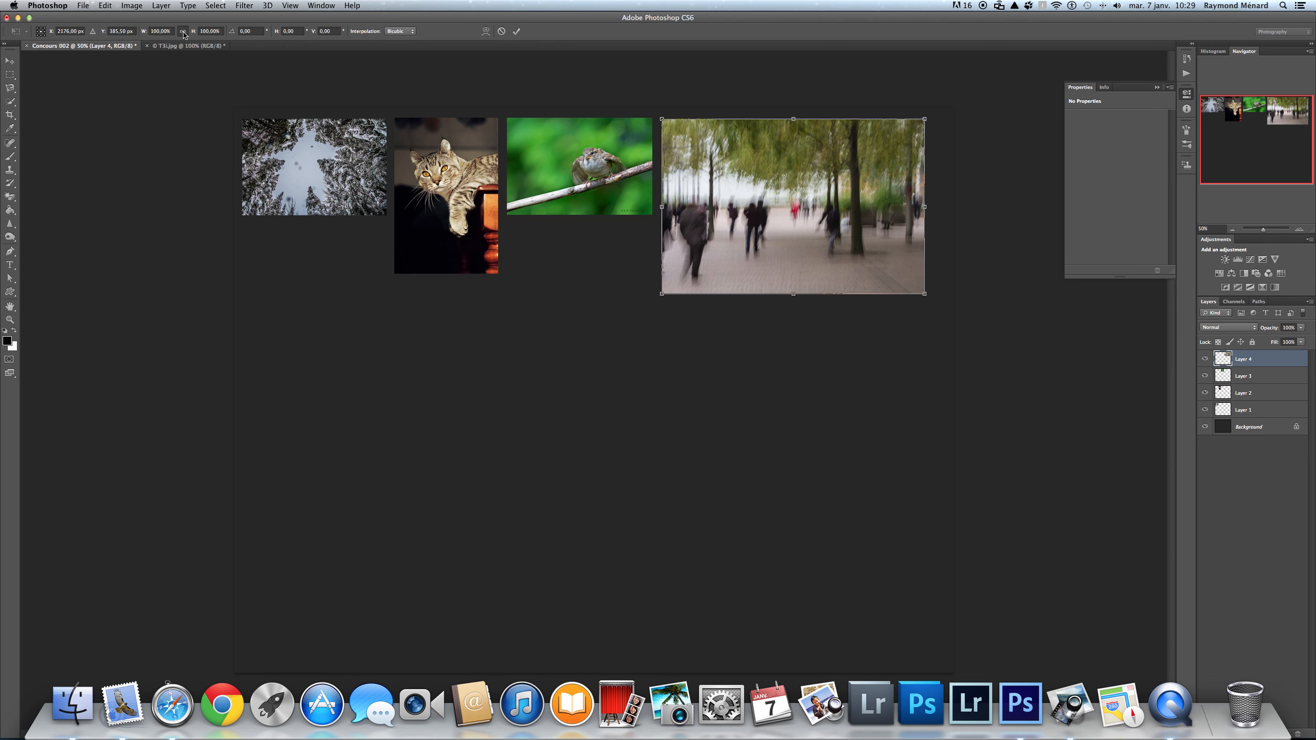
left_click_drag(922, 294, 895, 285)
left_click_drag(923, 304, 926, 303)
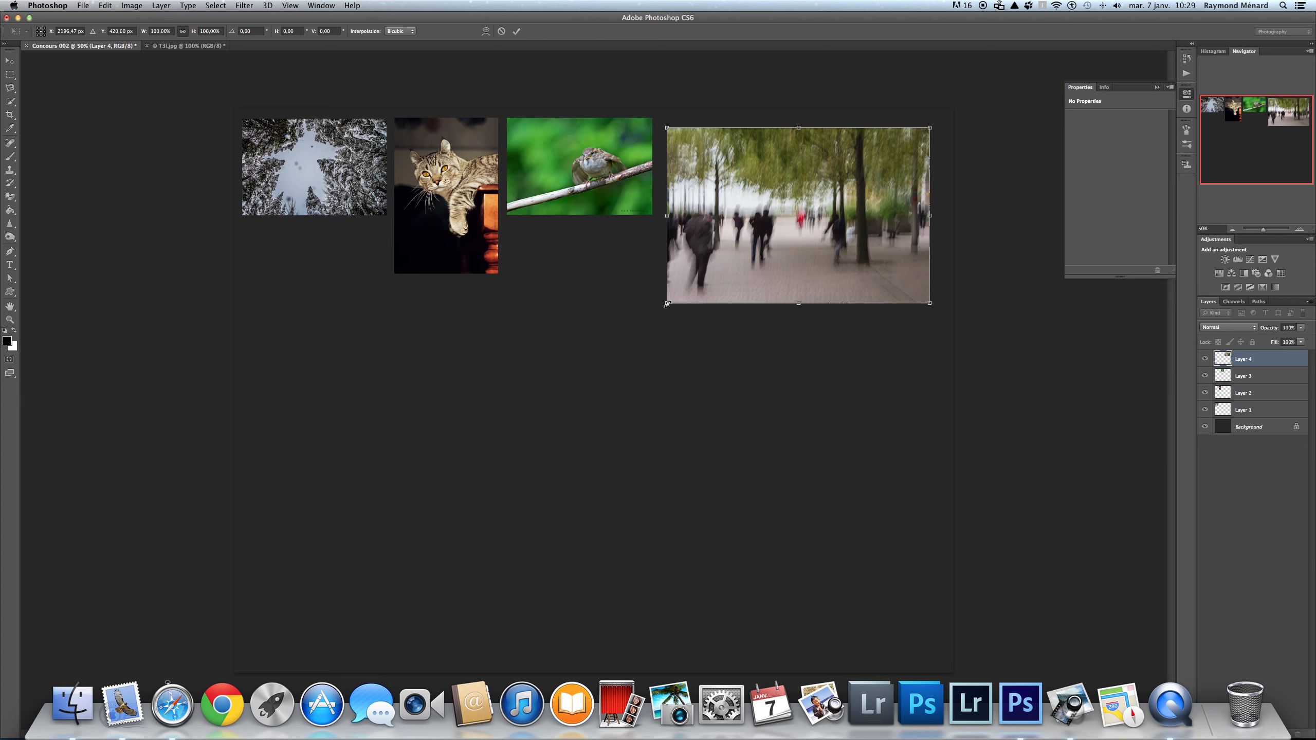
left_click_drag(667, 304, 731, 238)
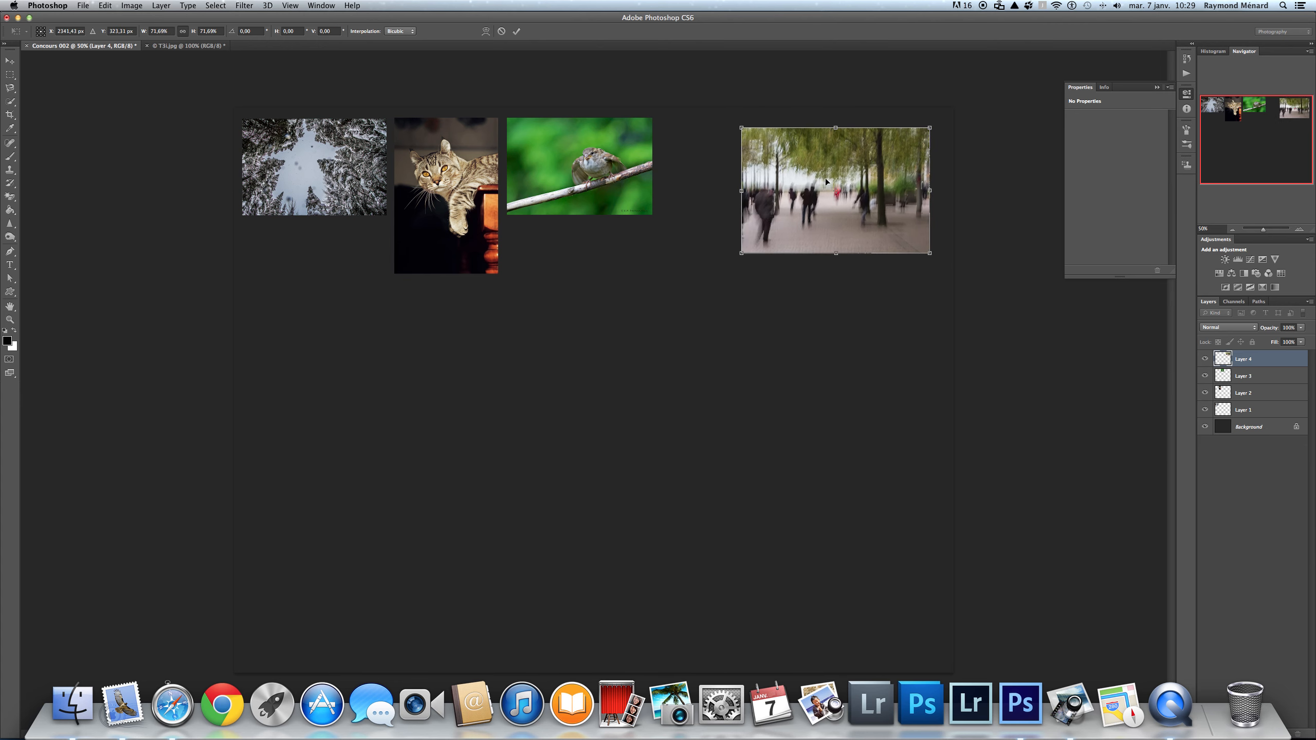
mouse_move(817, 180)
left_mouse_down()
mouse_move(743, 175)
mouse_move(835, 175)
left_mouse_up()
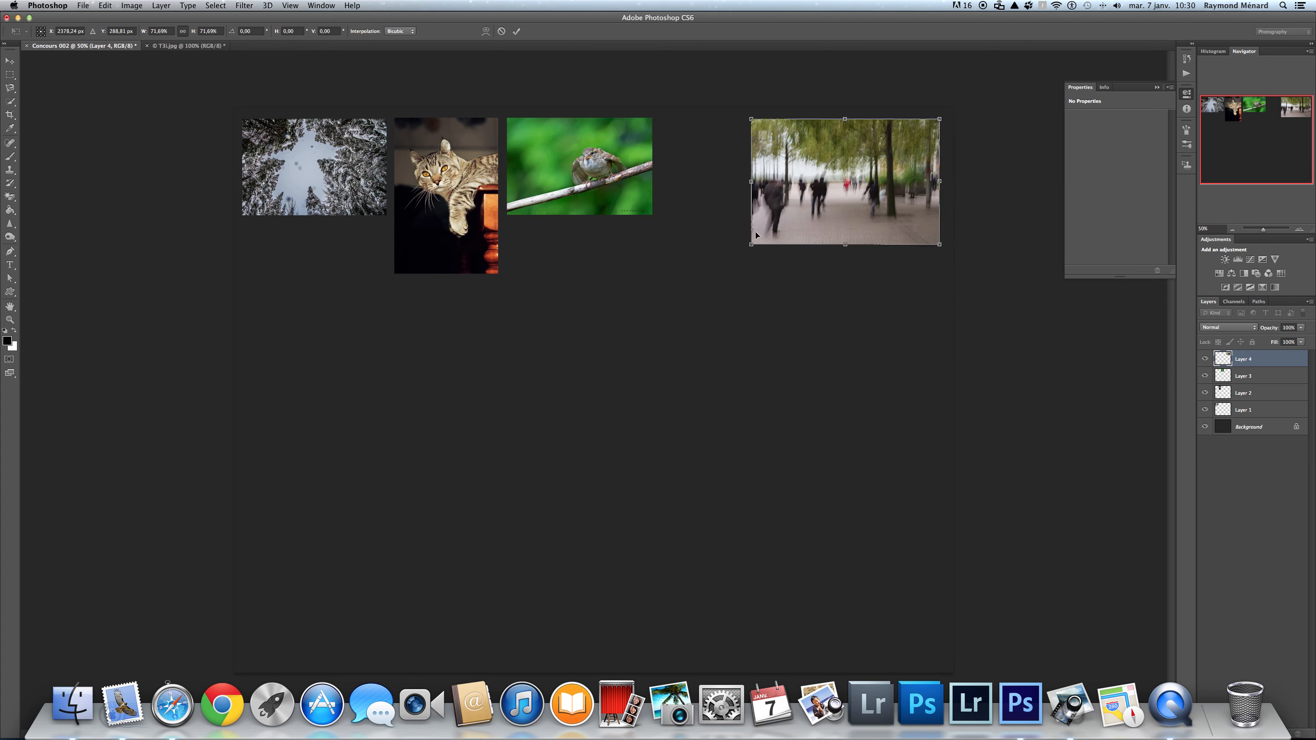
left_click_drag(750, 248, 743, 250)
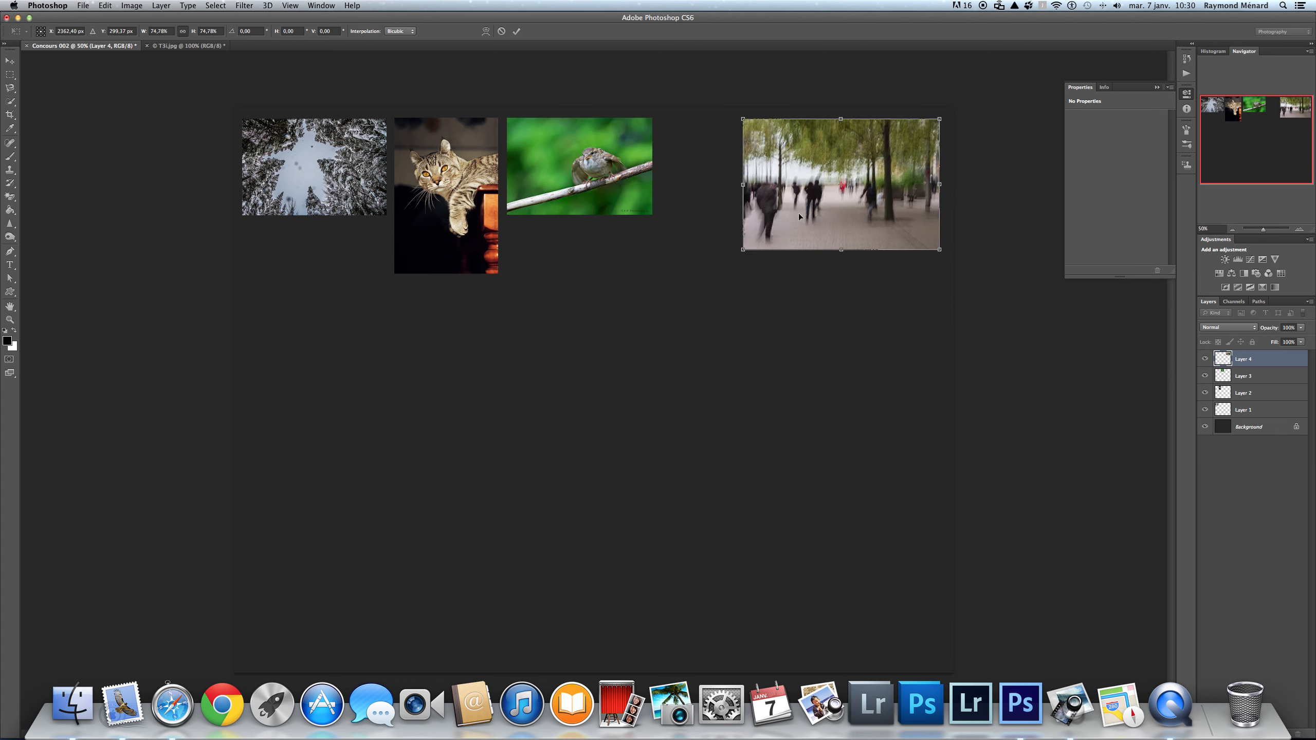
key("Return")
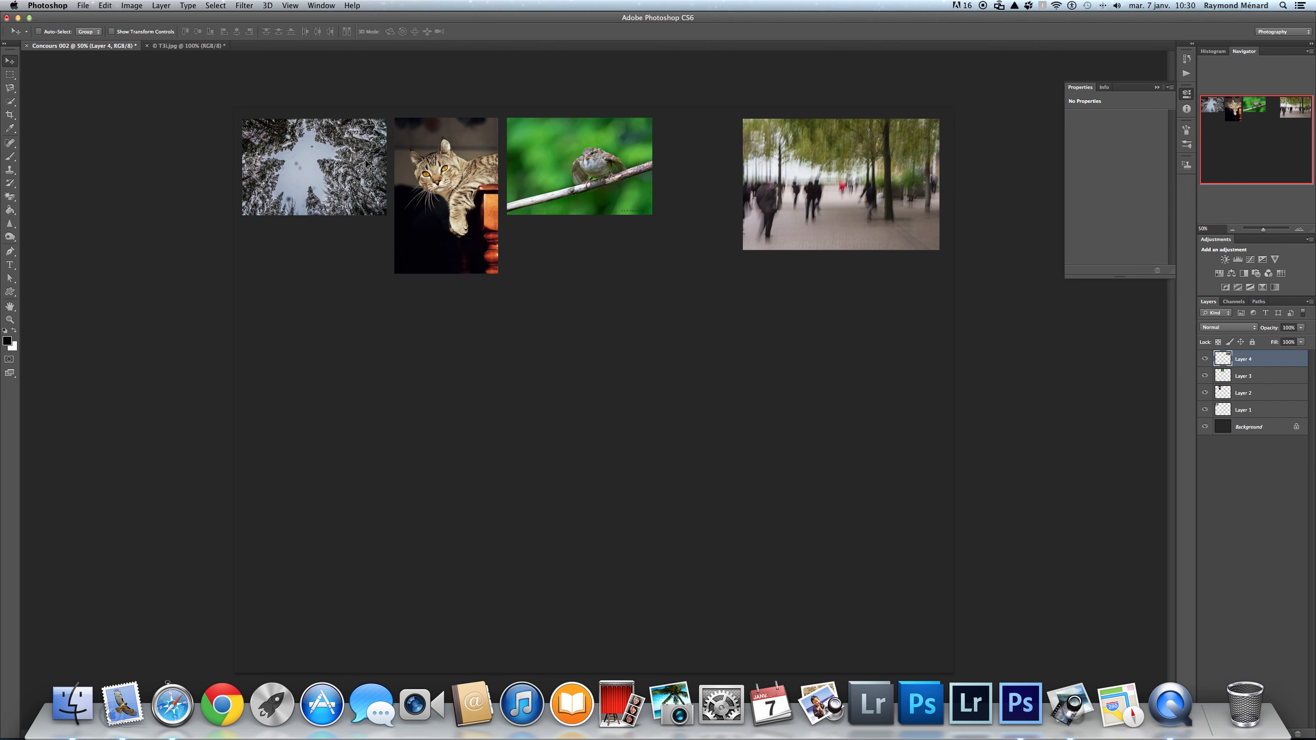
Enlarge the bird layer proportionally from its upper-left corner, and move it closer to the walking-people thumbnail and slightly down.
left_click(1272, 378)
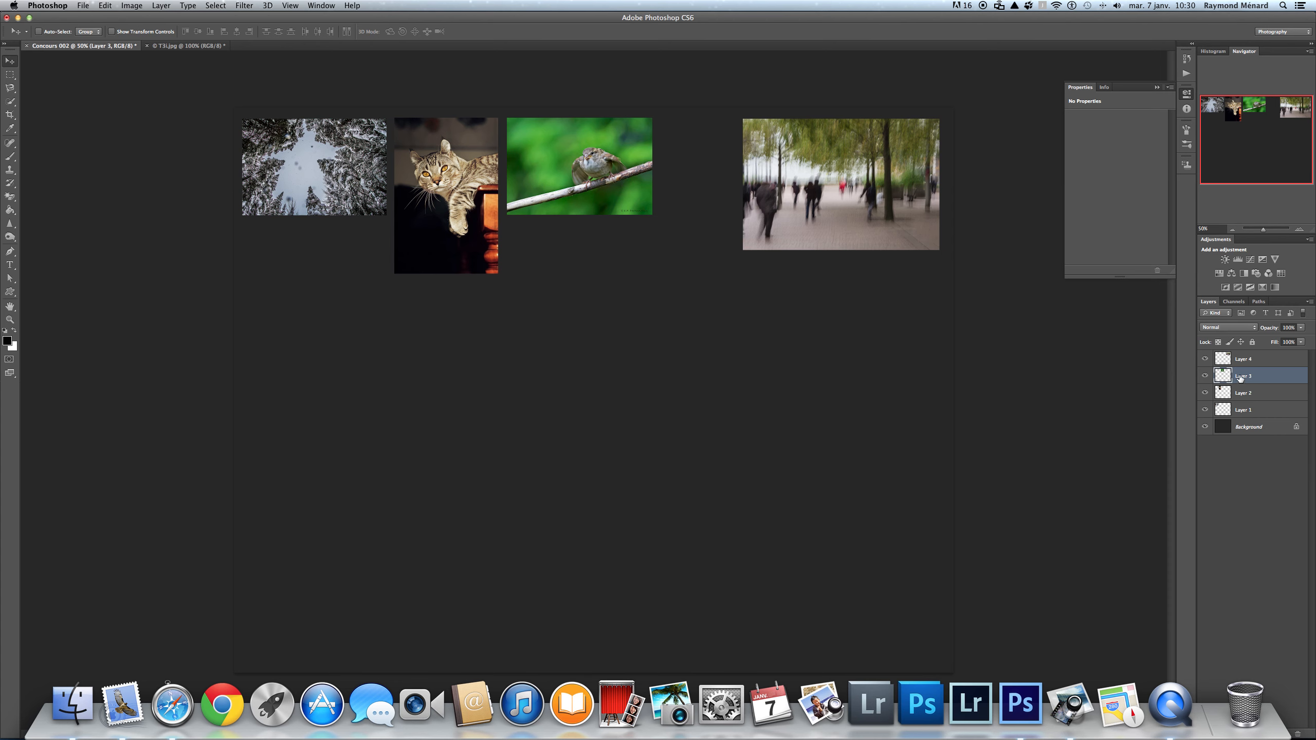
left_click(107, 6)
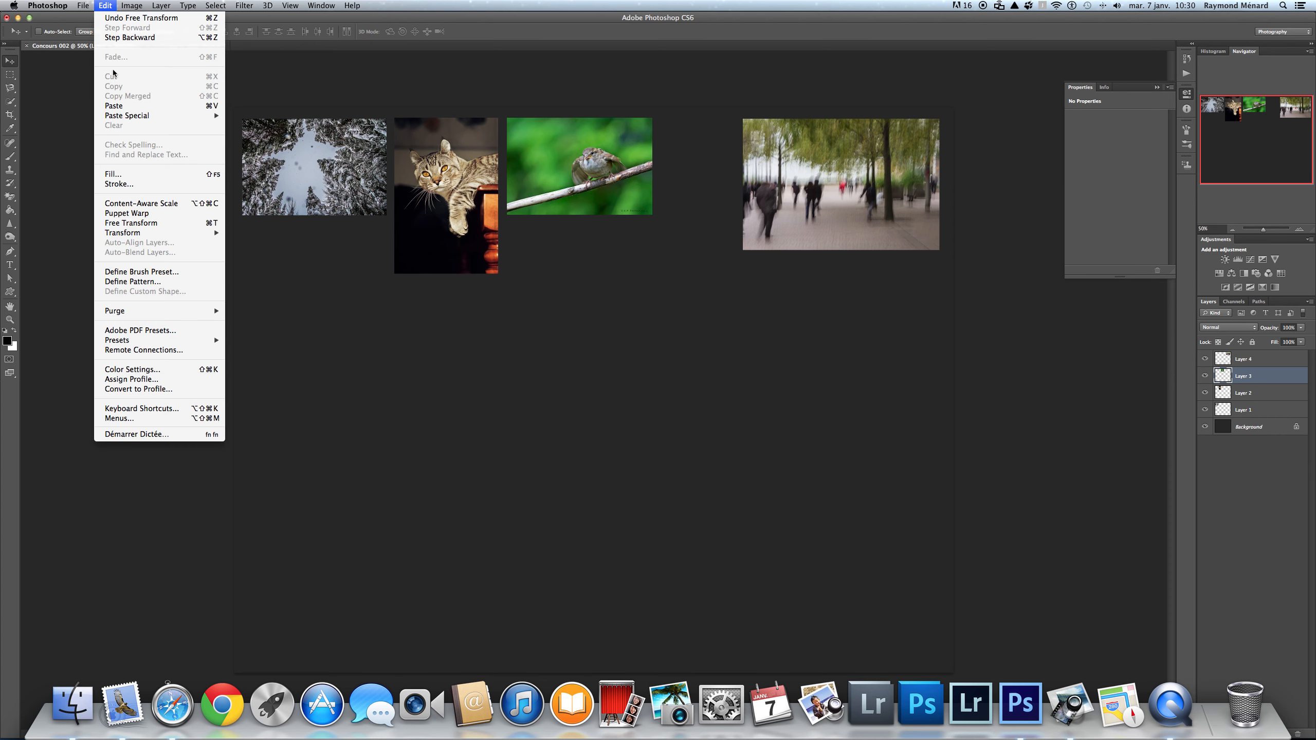
mouse_move(127, 233)
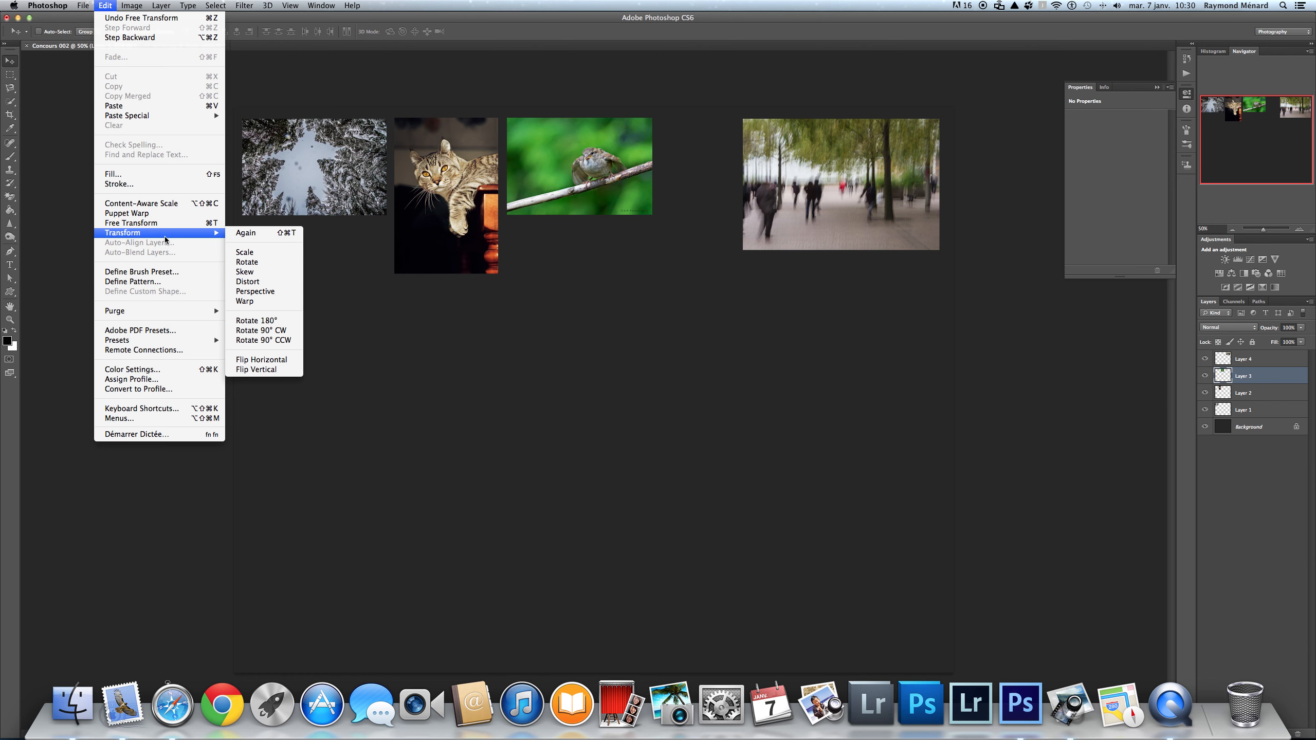
left_click(263, 253)
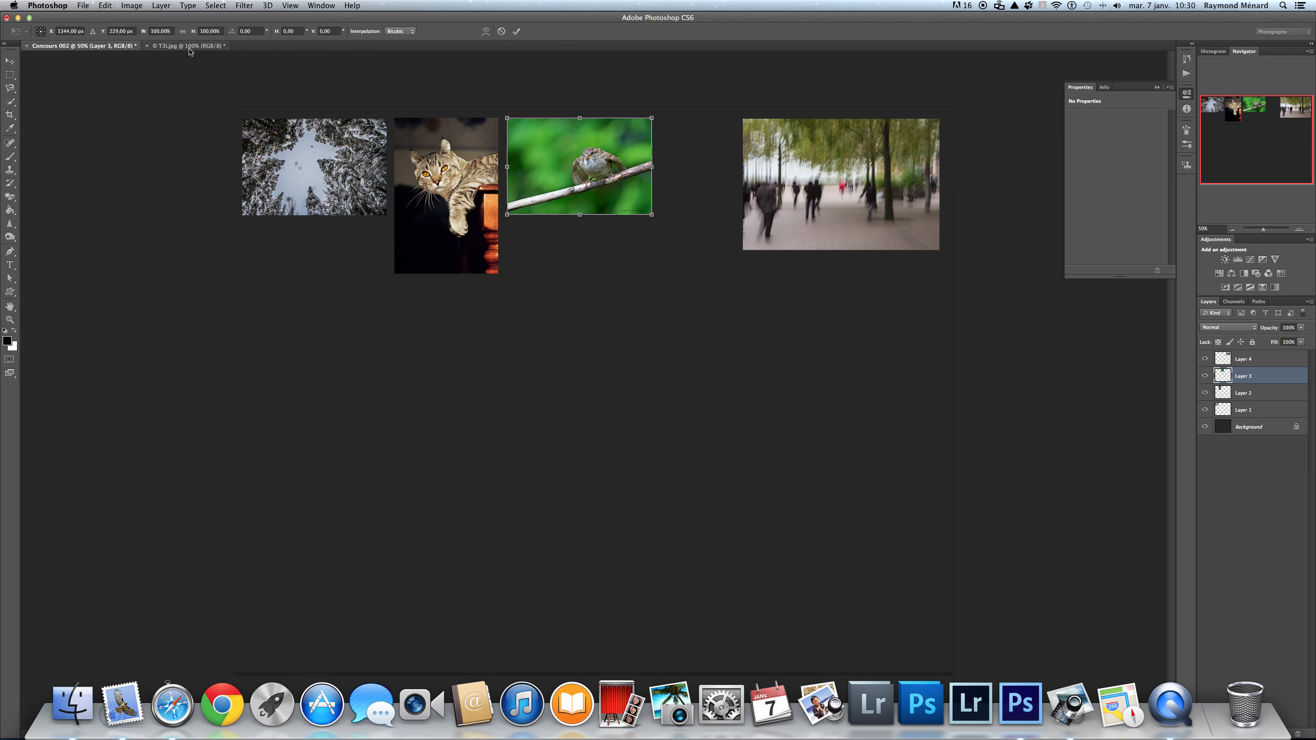
left_click(183, 32)
left_click_drag(650, 218, 685, 245)
double_click(637, 188)
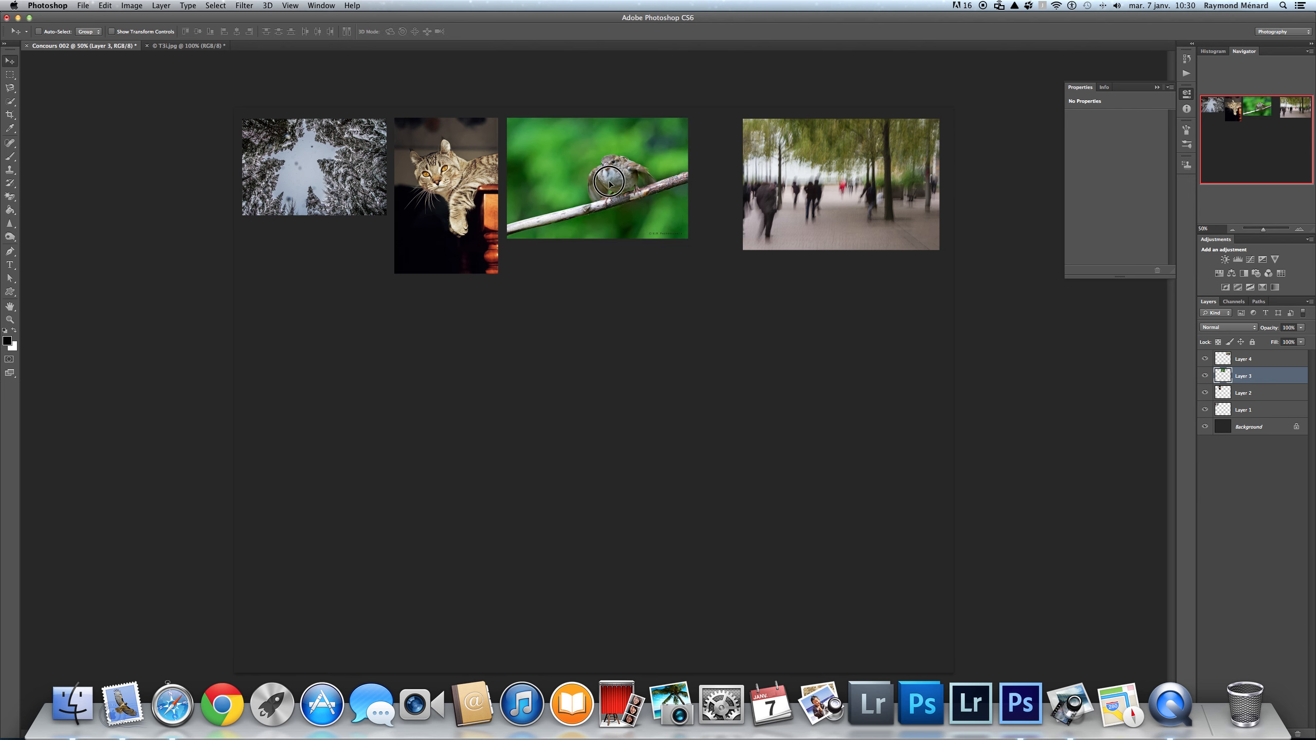
left_click_drag(637, 187, 668, 194)
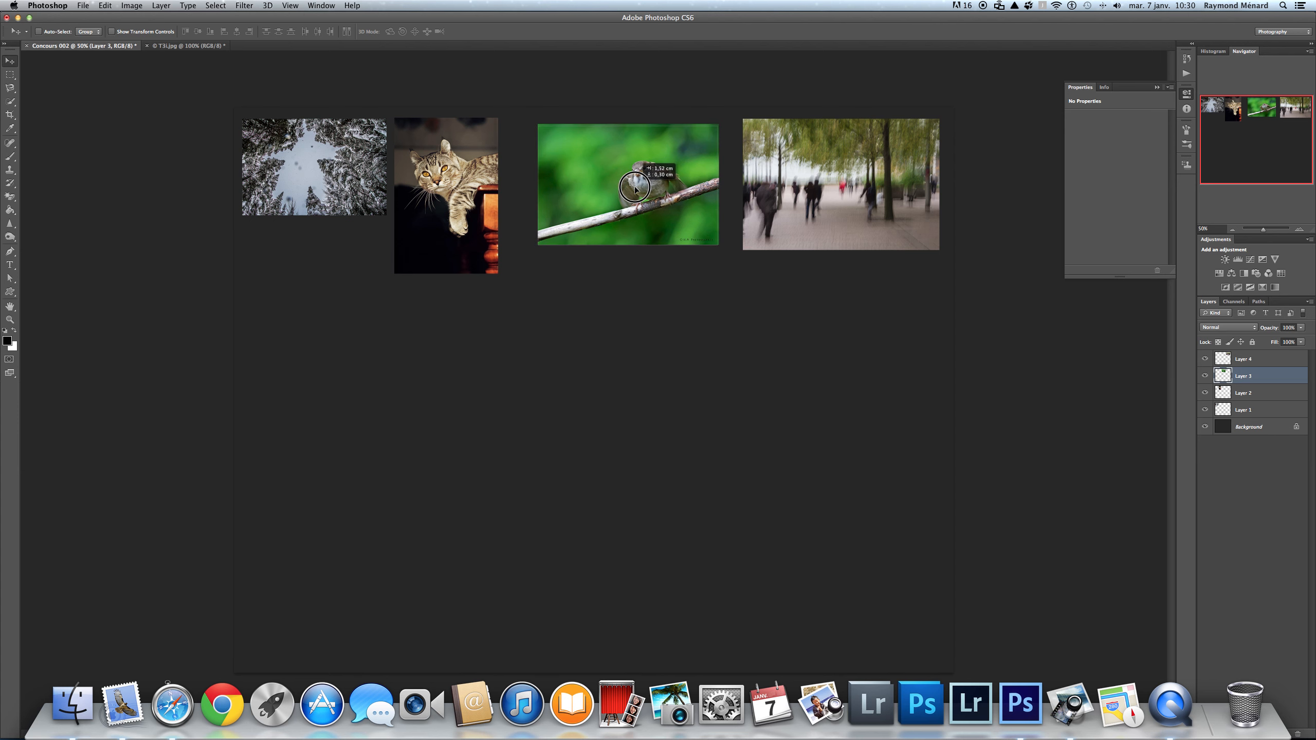
Shift the cat thumbnail toward the bird and lower the snowy-trees thumbnail slightly, aligning both top edges with the bird's.
left_click(1254, 393)
left_click_drag(460, 180, 471, 185)
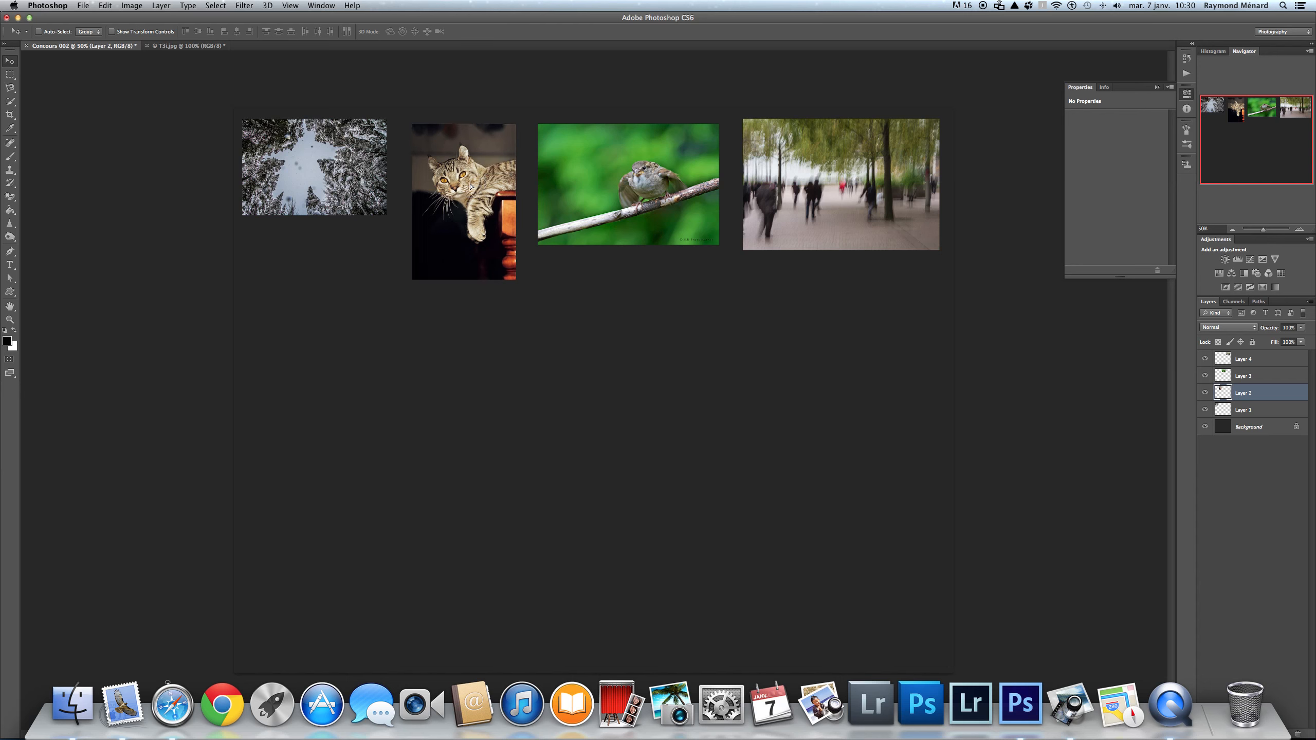
left_click(1244, 410)
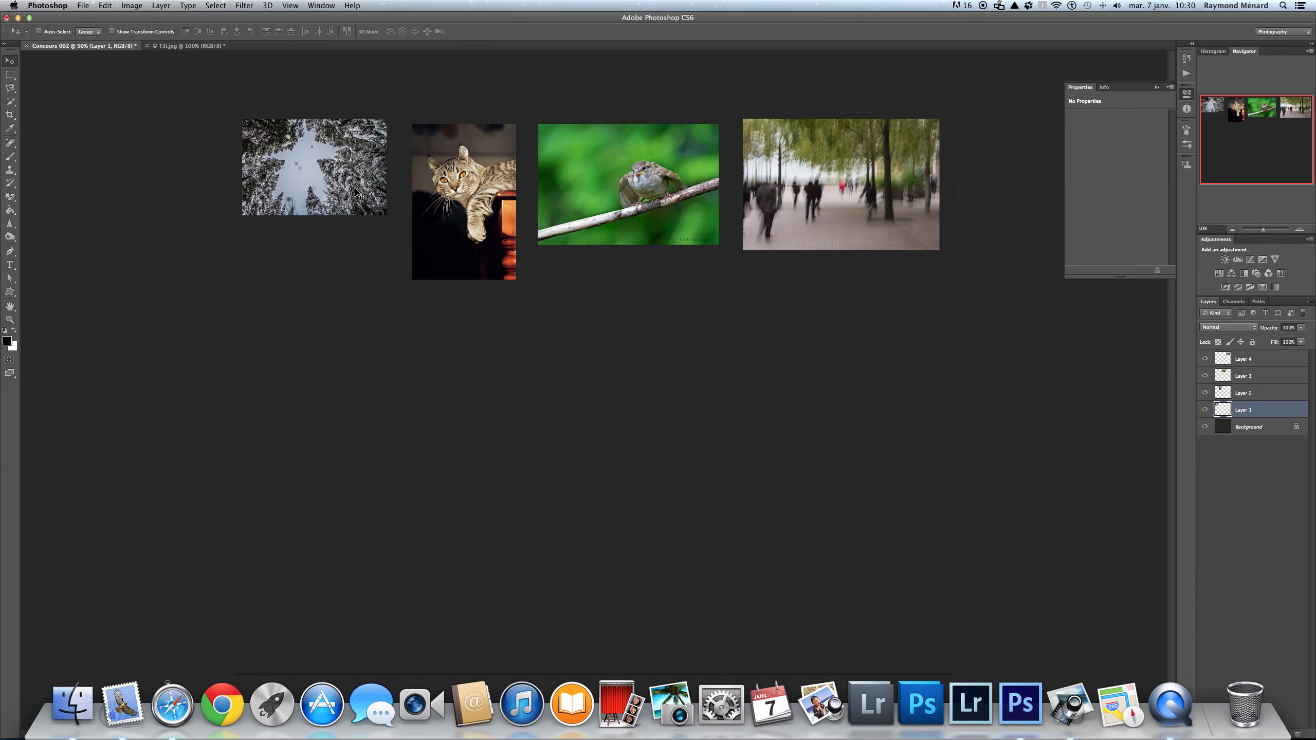
left_click_drag(354, 196, 355, 201)
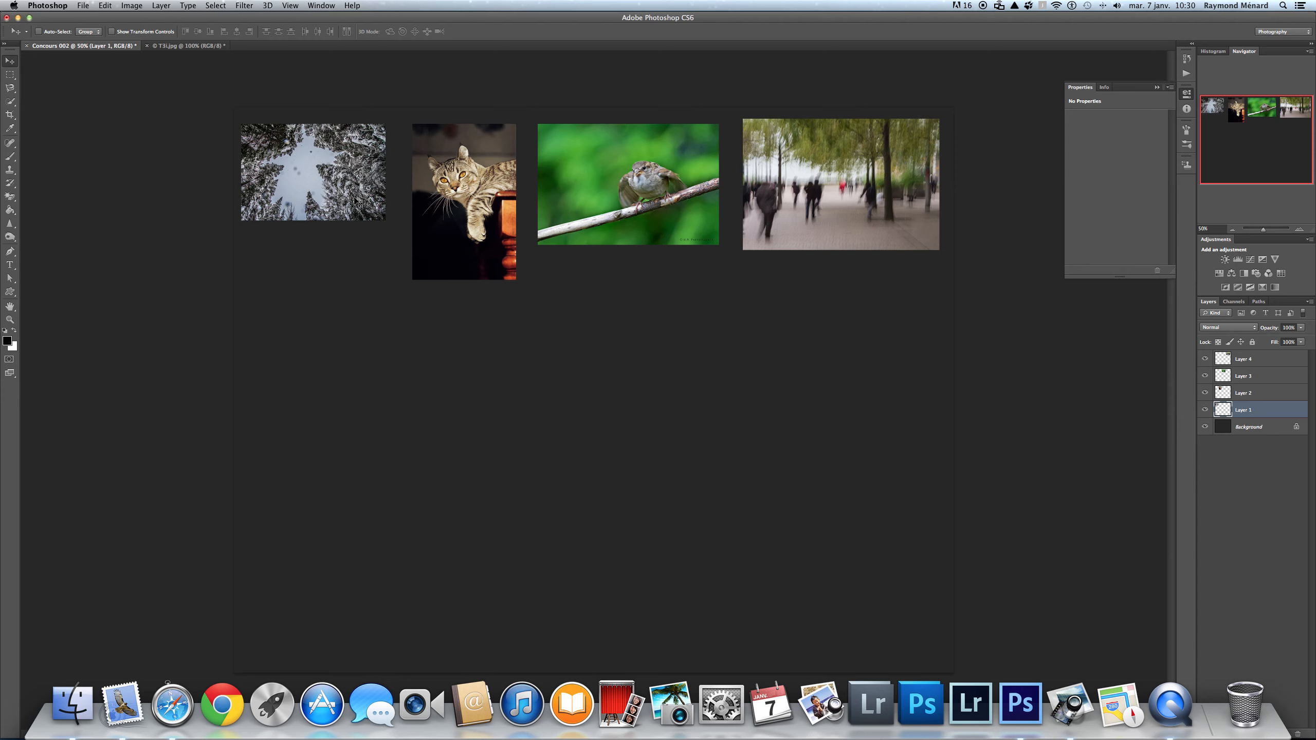
Hide the Dock, and rename the walking-people layer T3i and the bird layer with its photographer's first name.
key("alt+super+d")
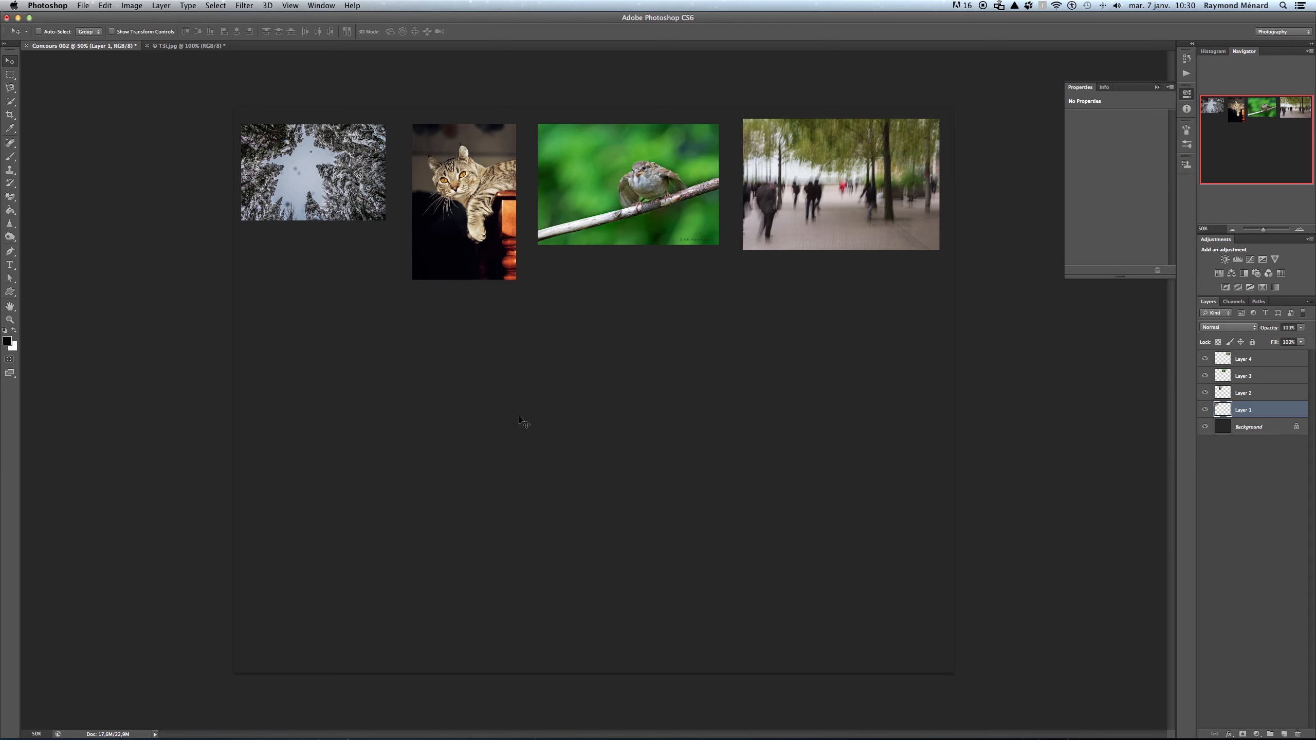
double_click(1251, 359)
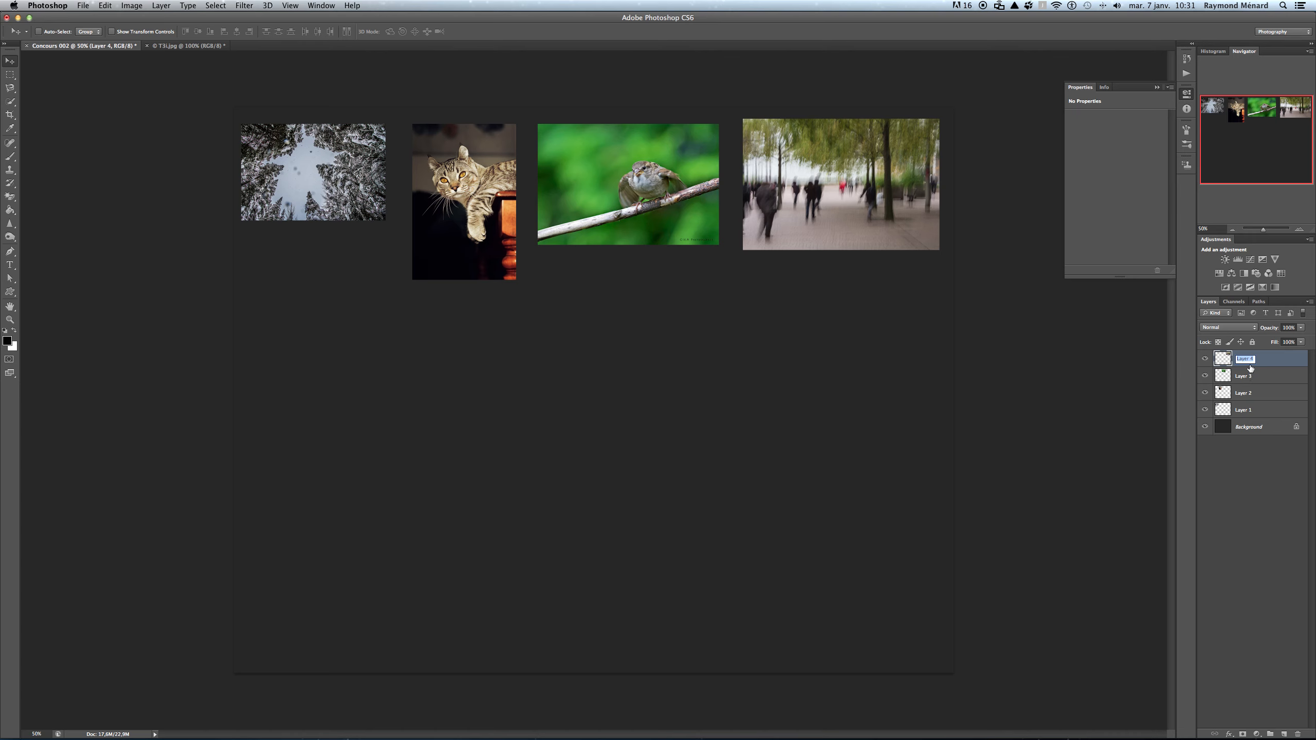
type("T3i")
double_click(1249, 378)
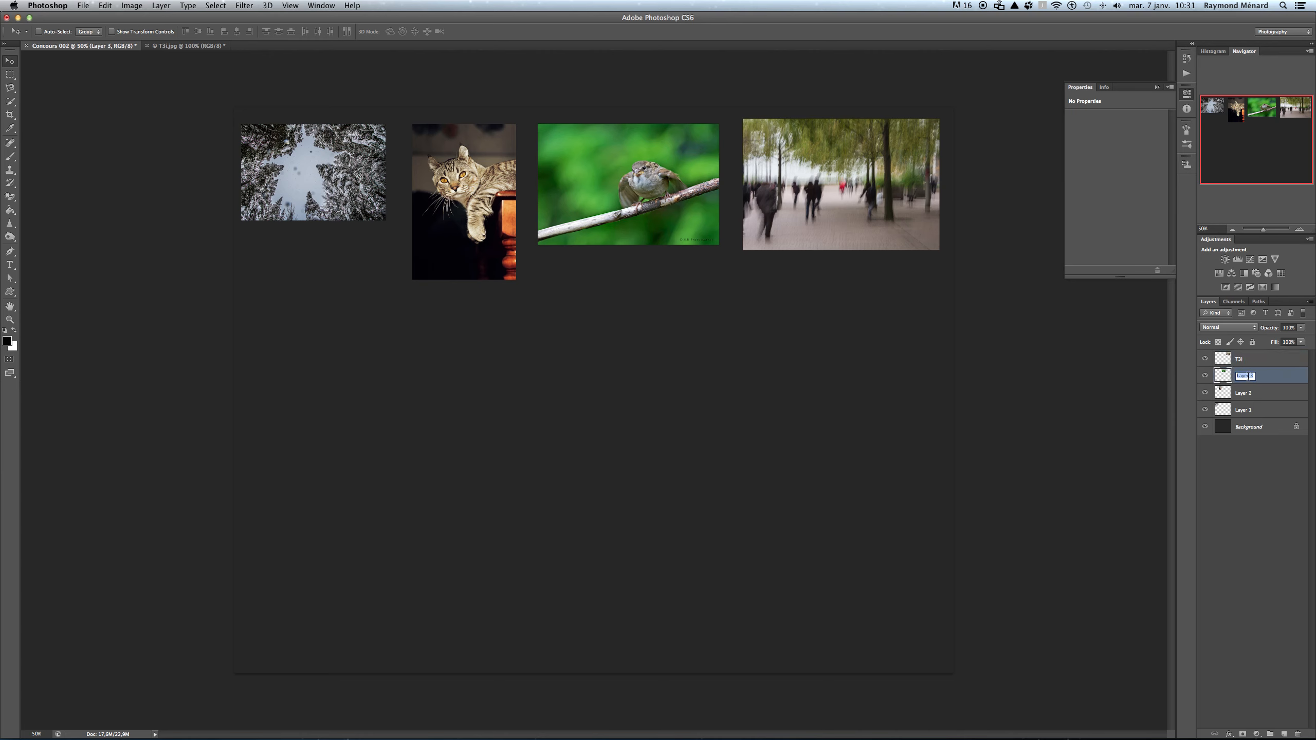
type("Alain")
key("Return")
Flatten all layers of Concours 002 into the background and activate the Type tool.
left_click(162, 6)
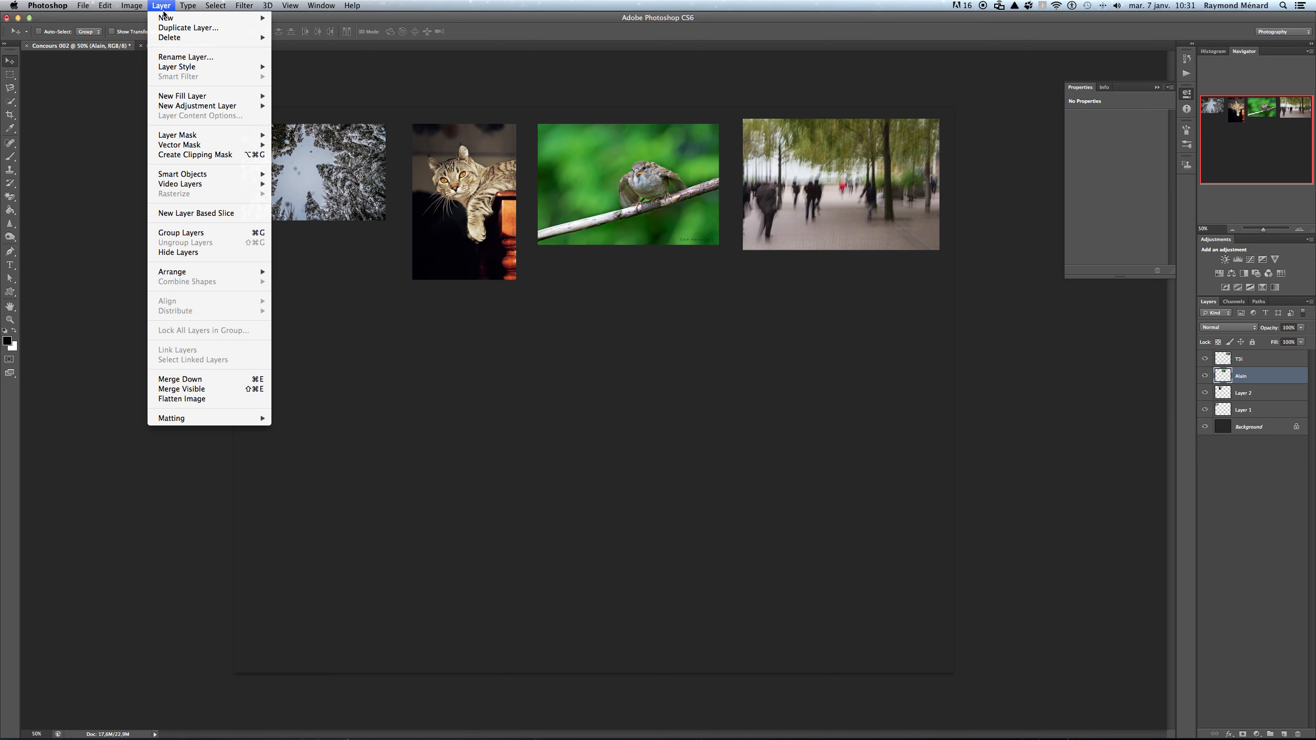
left_click(174, 400)
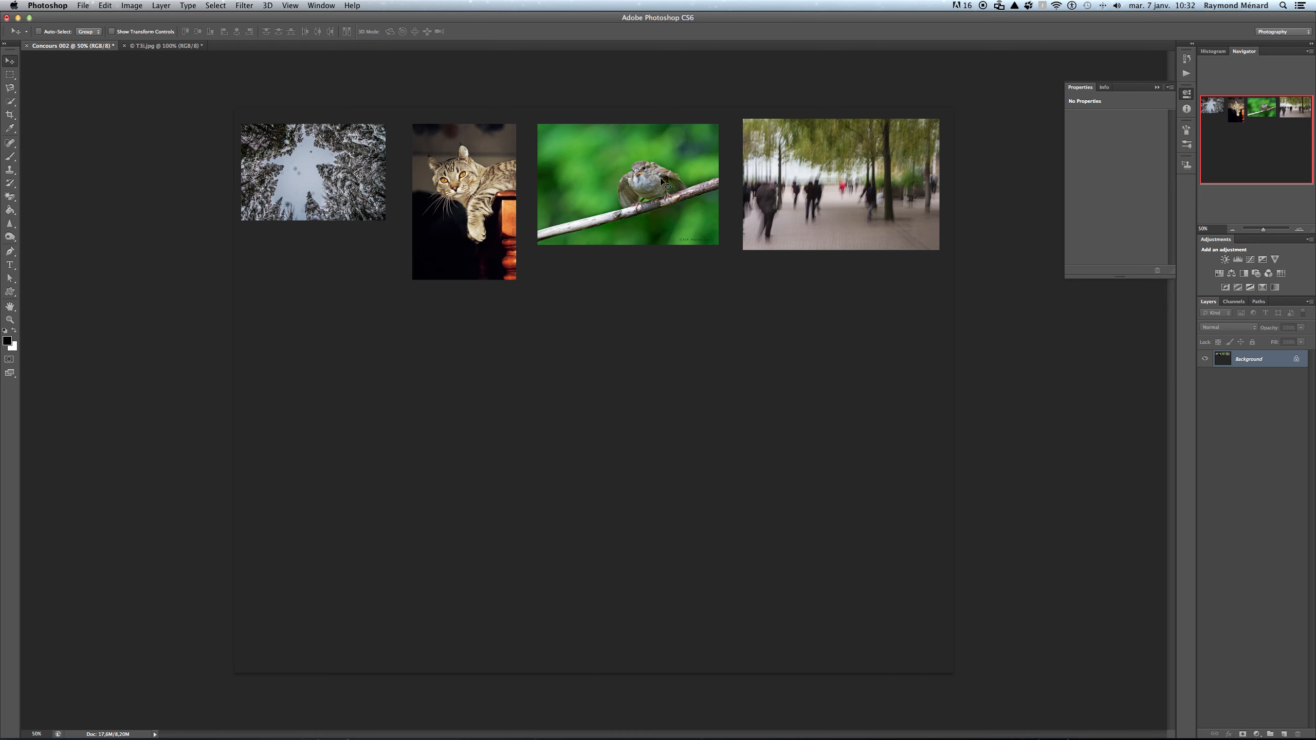
left_click(10, 266)
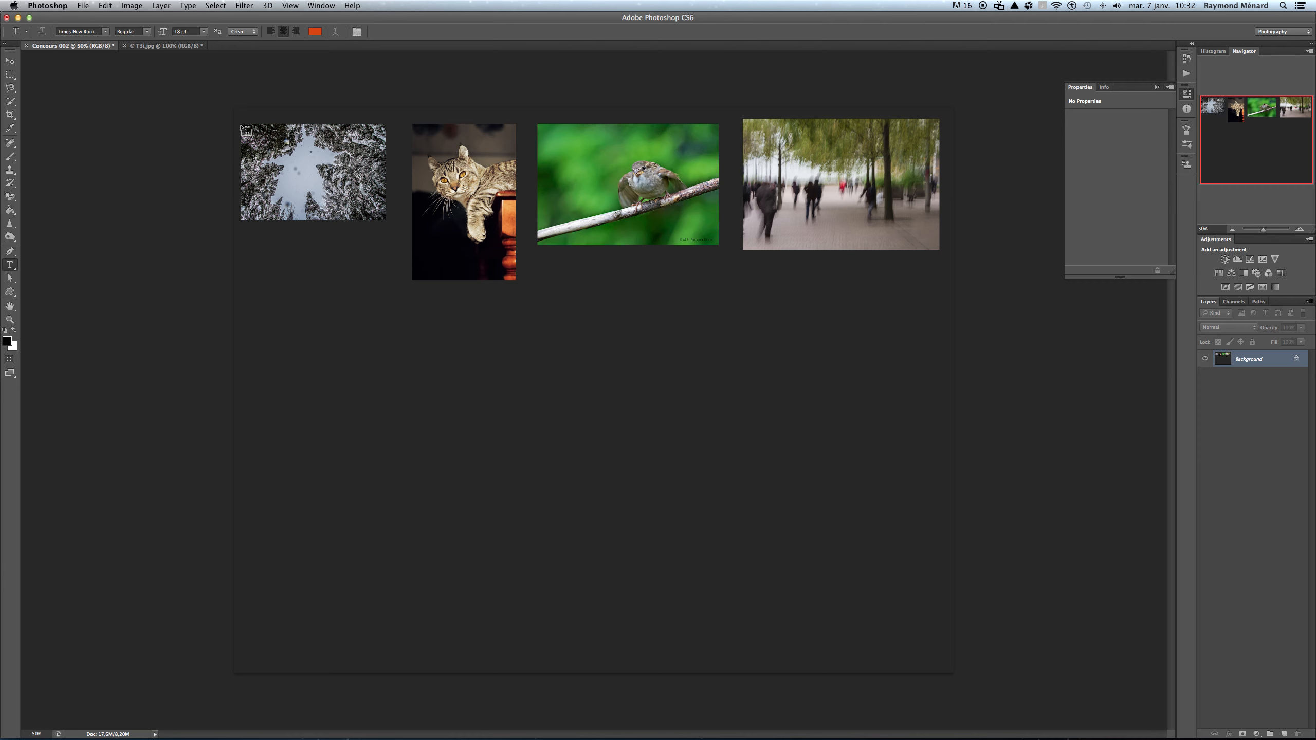
Add the number 1 to the snowy-trees thumbnail's upper-left corner and 2 to the cat thumbnail's, nudging the 2 slightly left.
left_click_drag(245, 128, 293, 159)
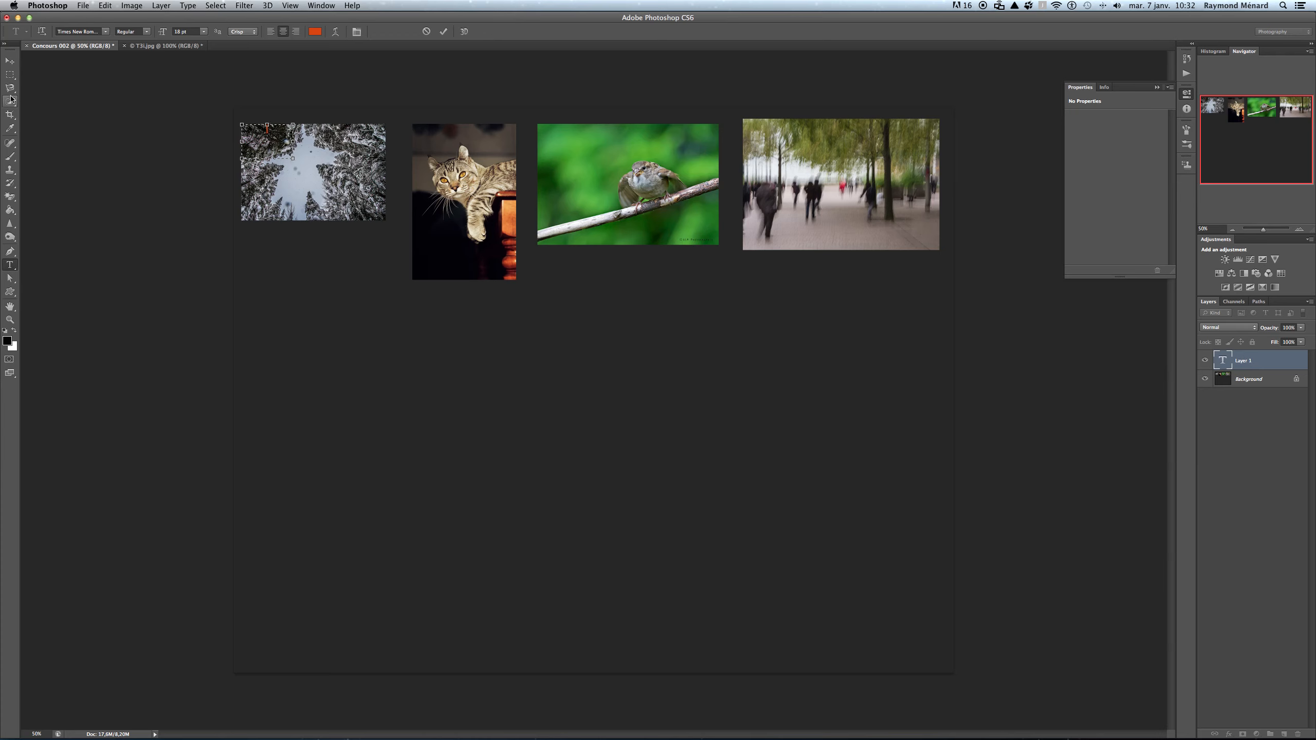
left_click(10, 63)
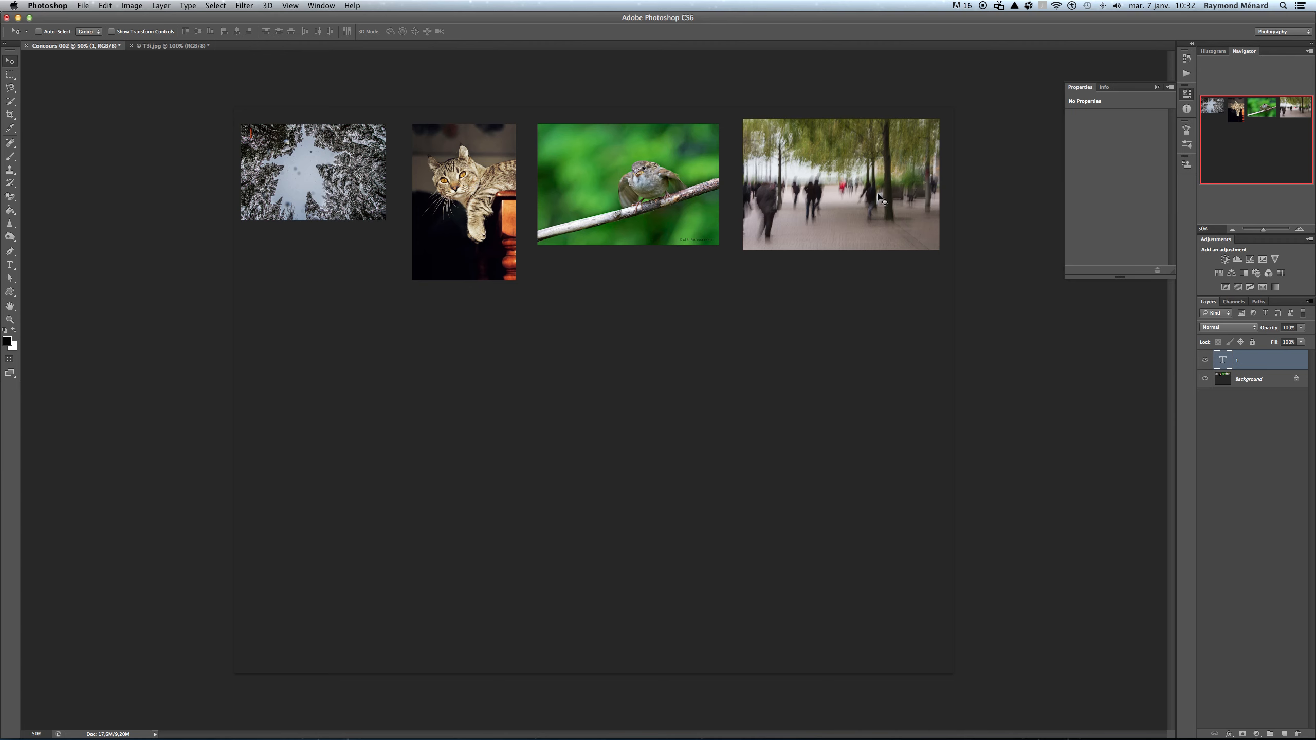
left_click(10, 265)
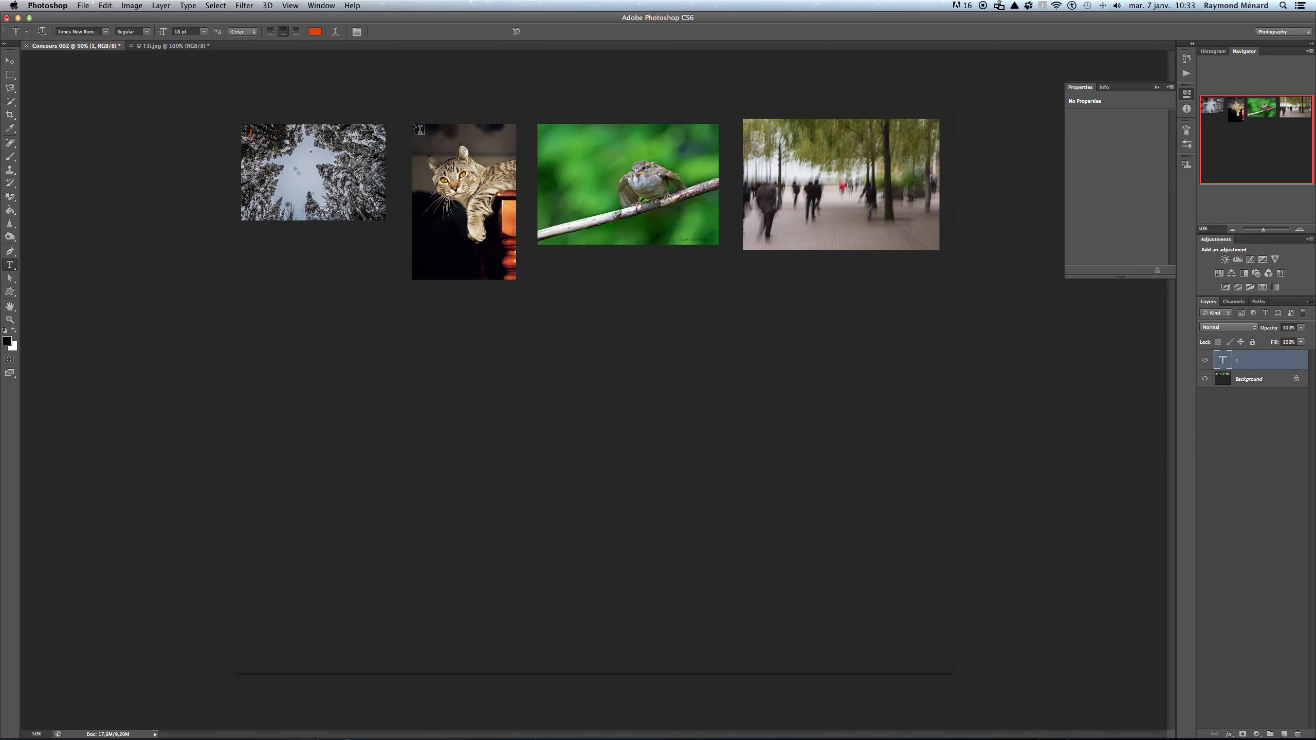
left_click_drag(414, 126, 451, 163)
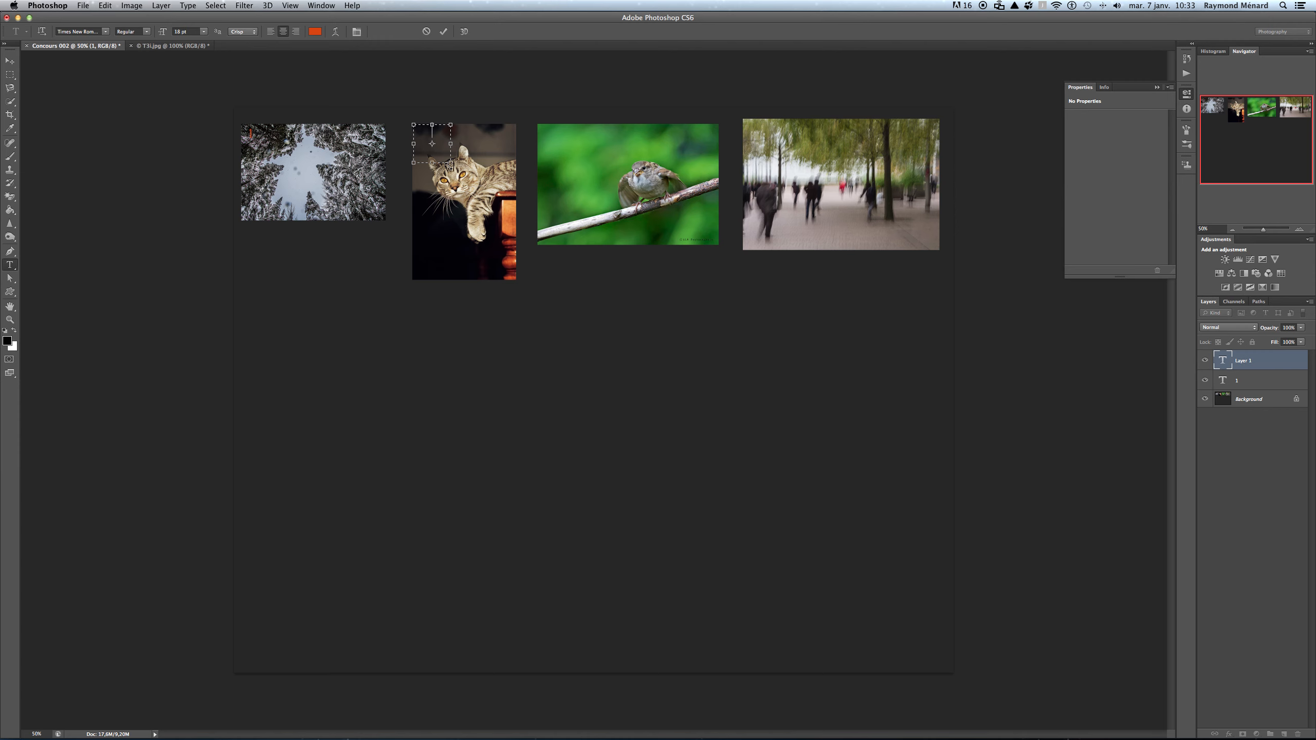
type("2")
left_click(12, 62)
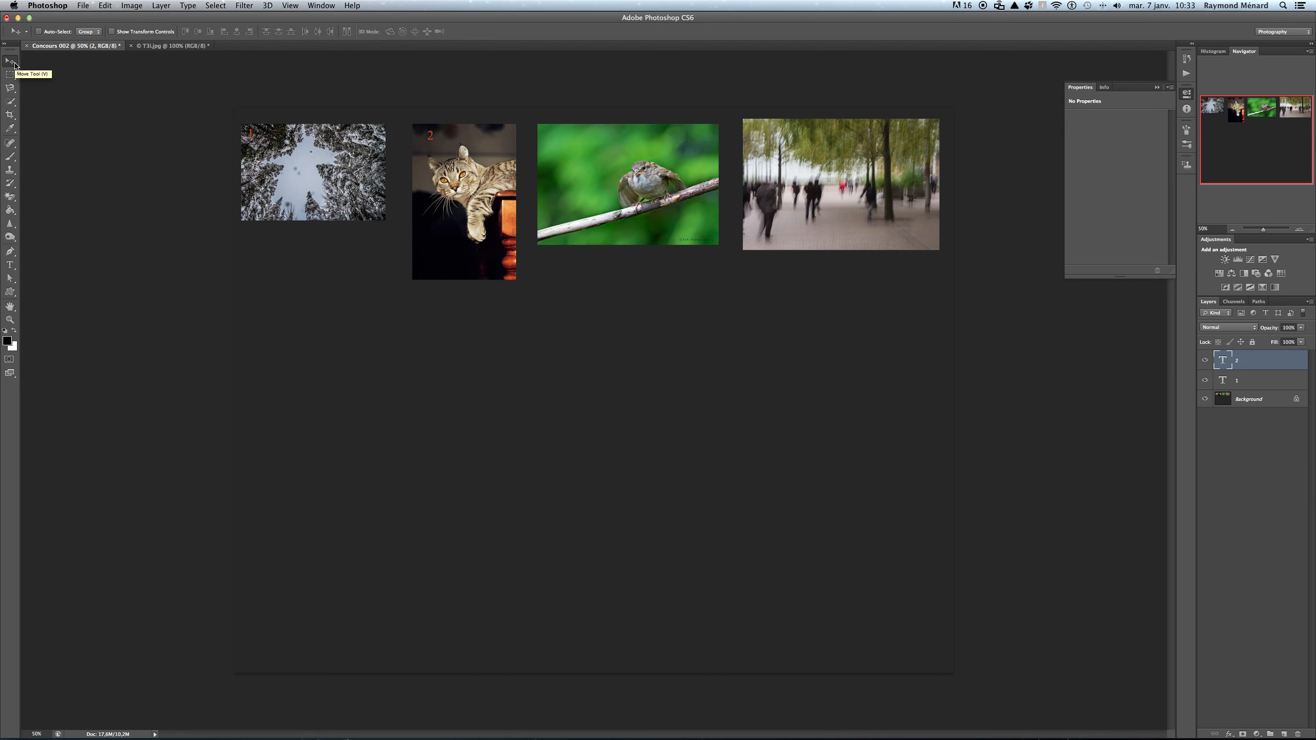
key("Left")
key("Left")
key("Left")
Add the number 3 to the bird thumbnail's upper-left corner and 4 to the walking-people thumbnail's.
left_click(9, 265)
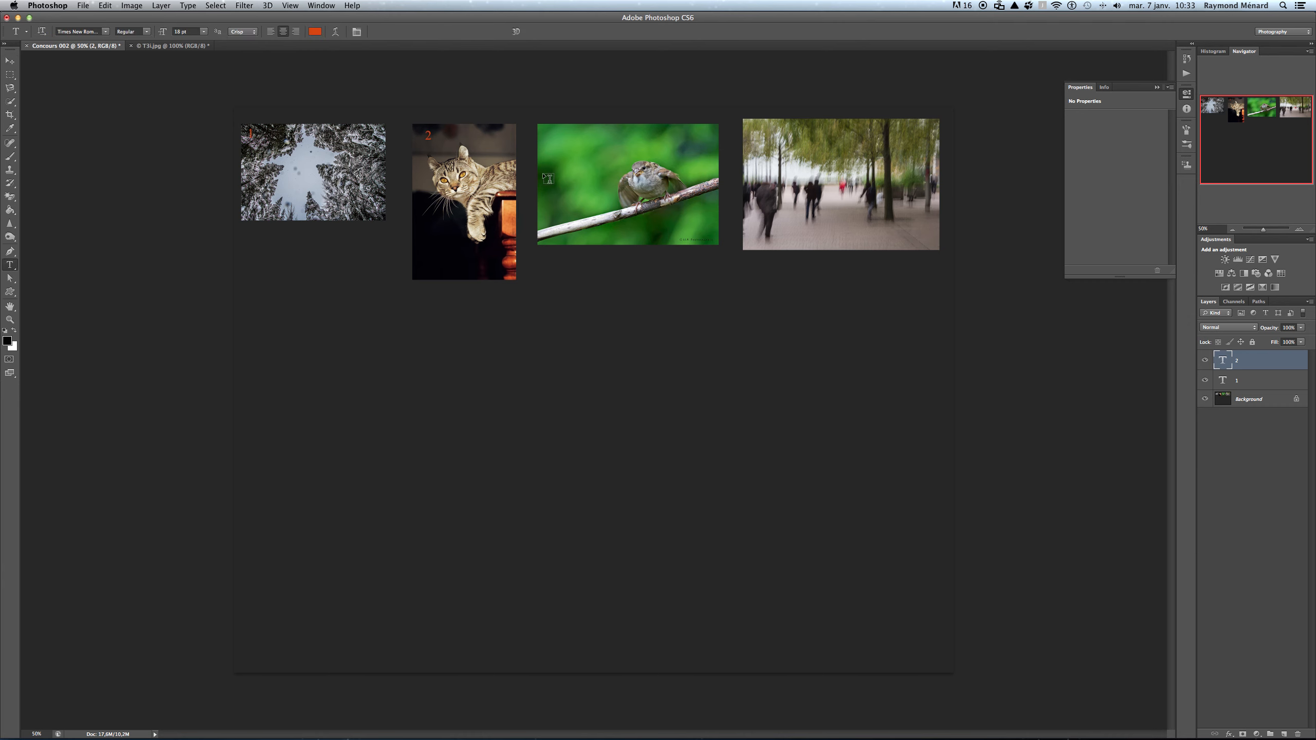
left_click_drag(539, 130, 570, 154)
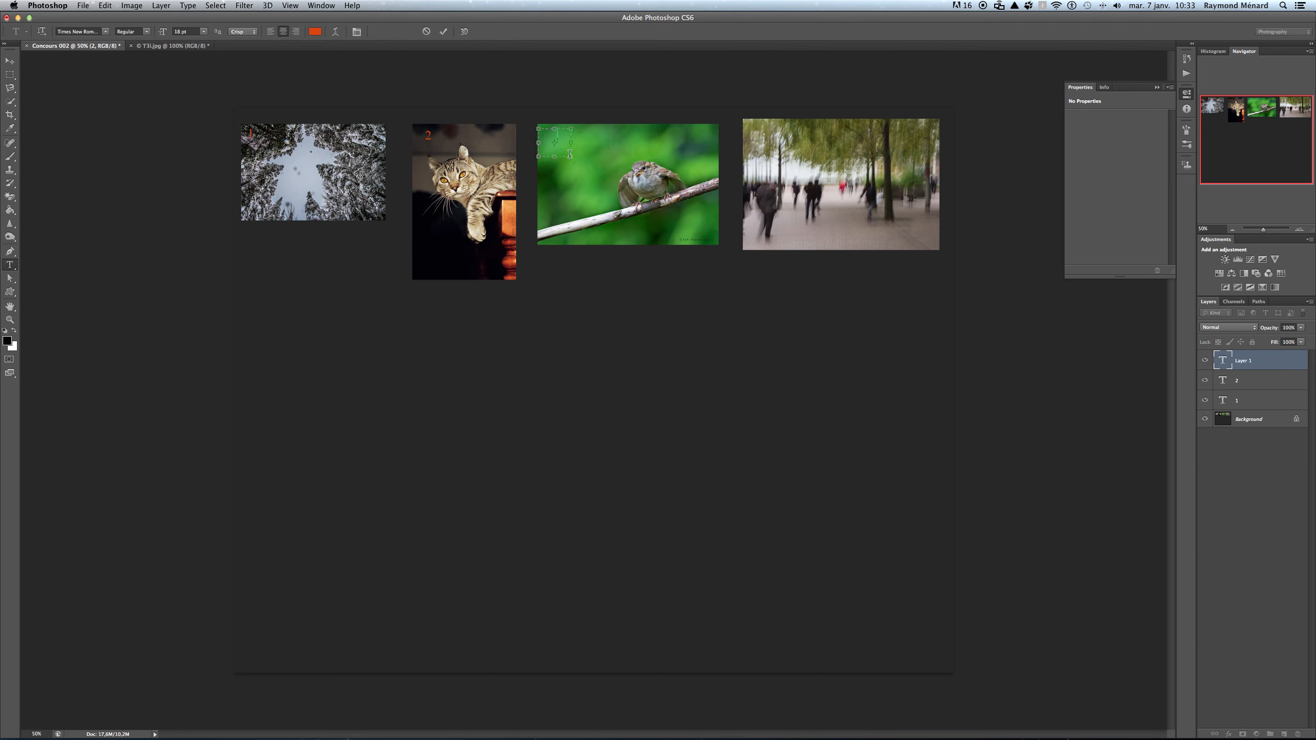
left_click(8, 62)
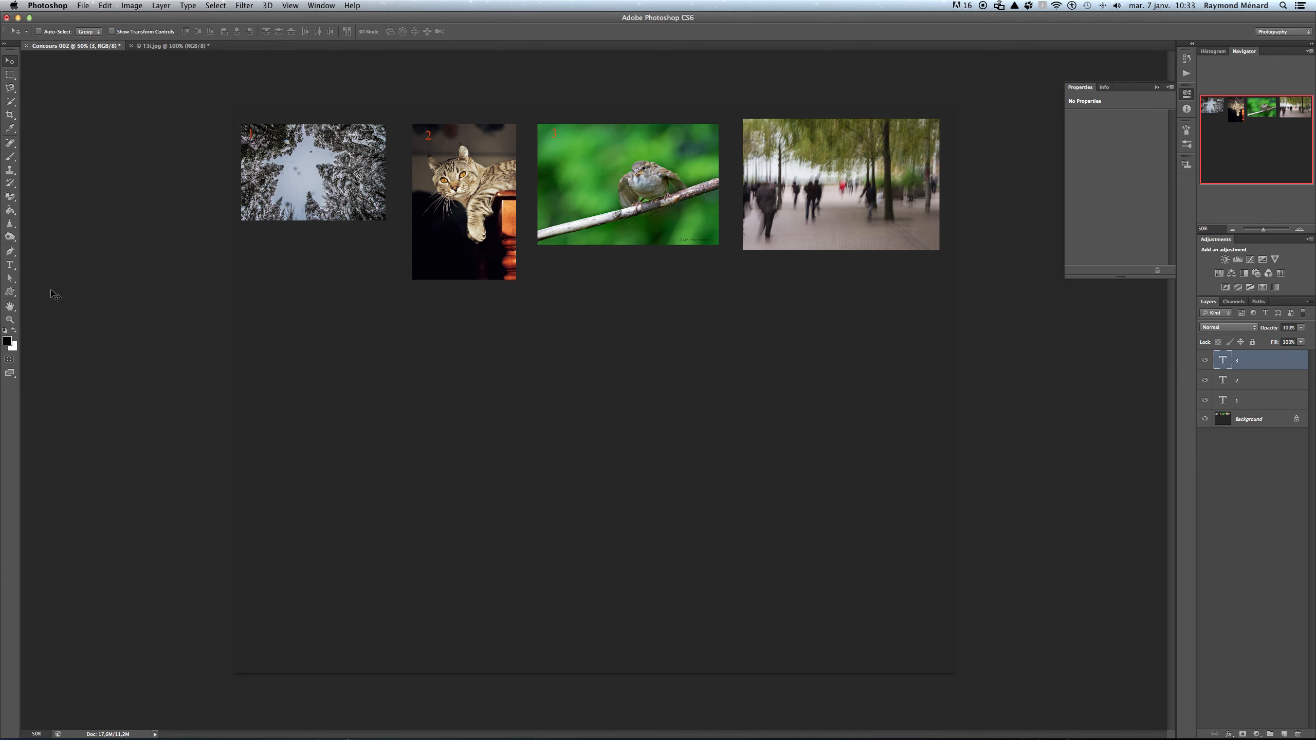
left_click(11, 265)
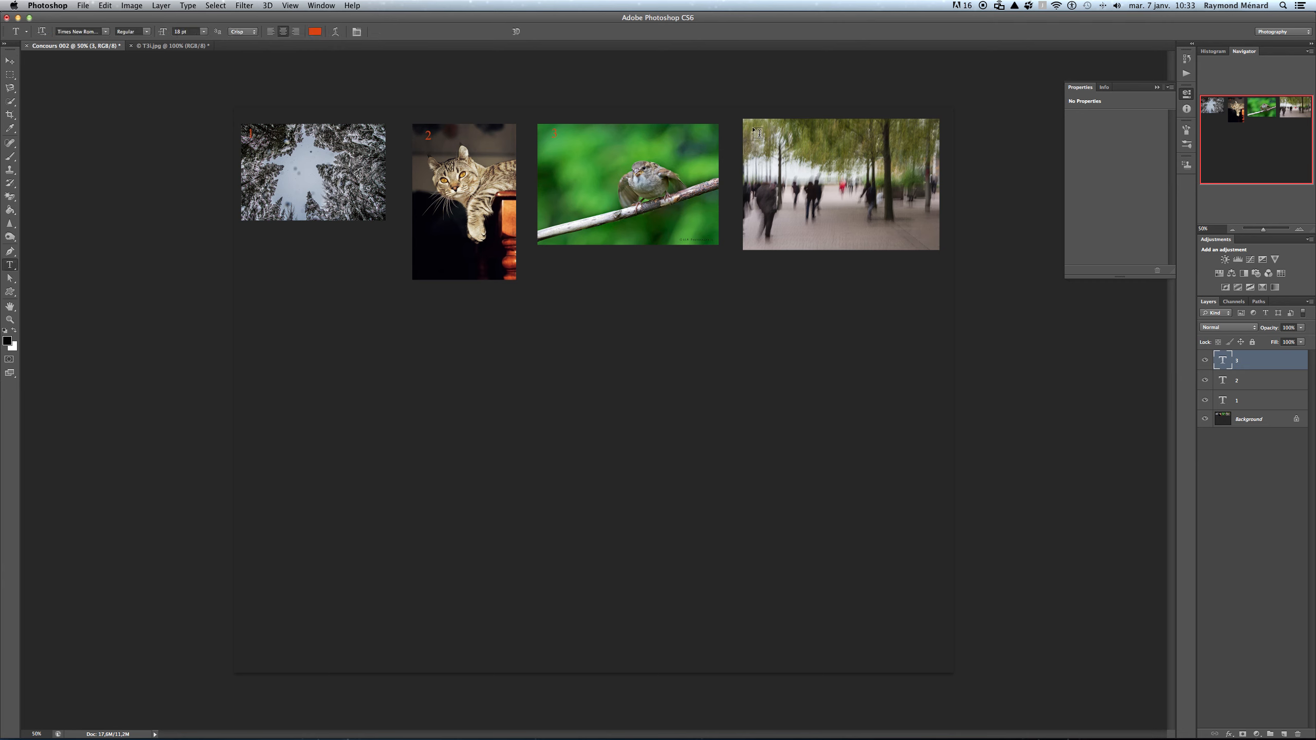
left_click_drag(750, 148, 787, 150)
type("4")
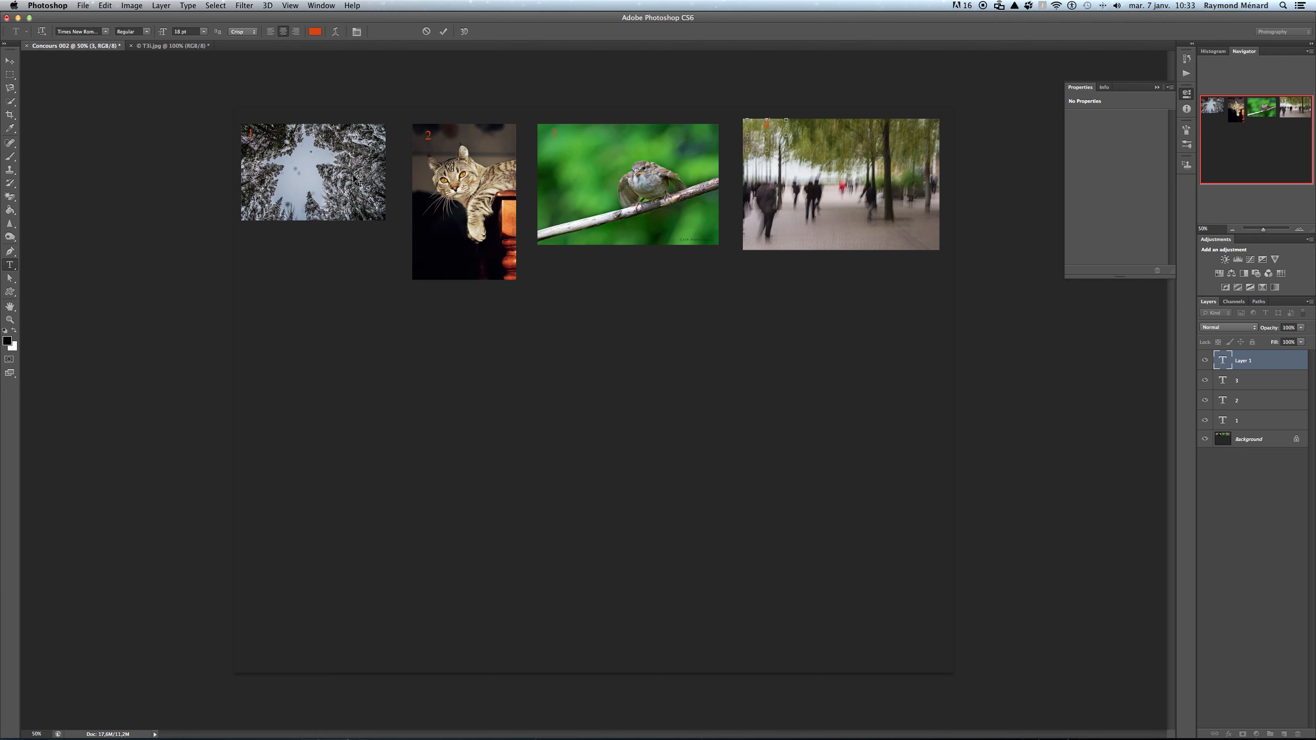
left_click(13, 62)
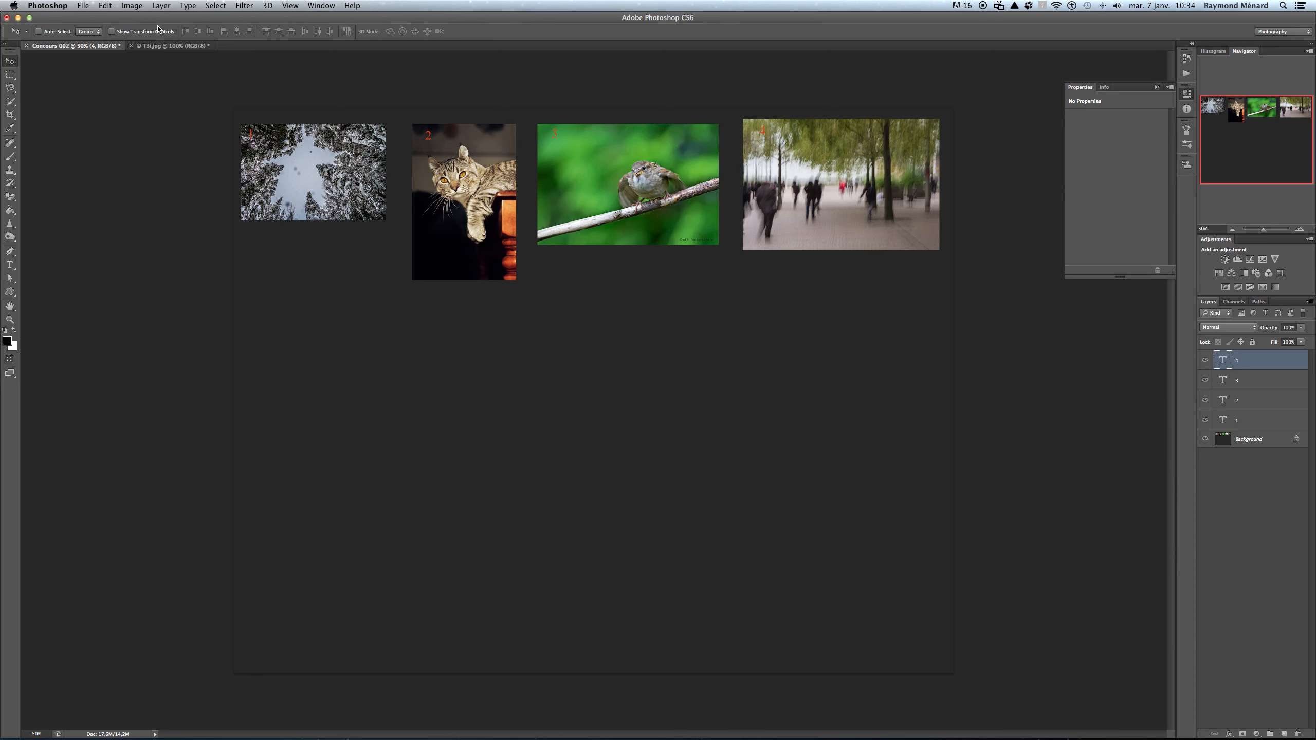
Flatten the image and extend the canvas by a relative 10 pixels in width and height, using black as the extension color.
left_click(160, 6)
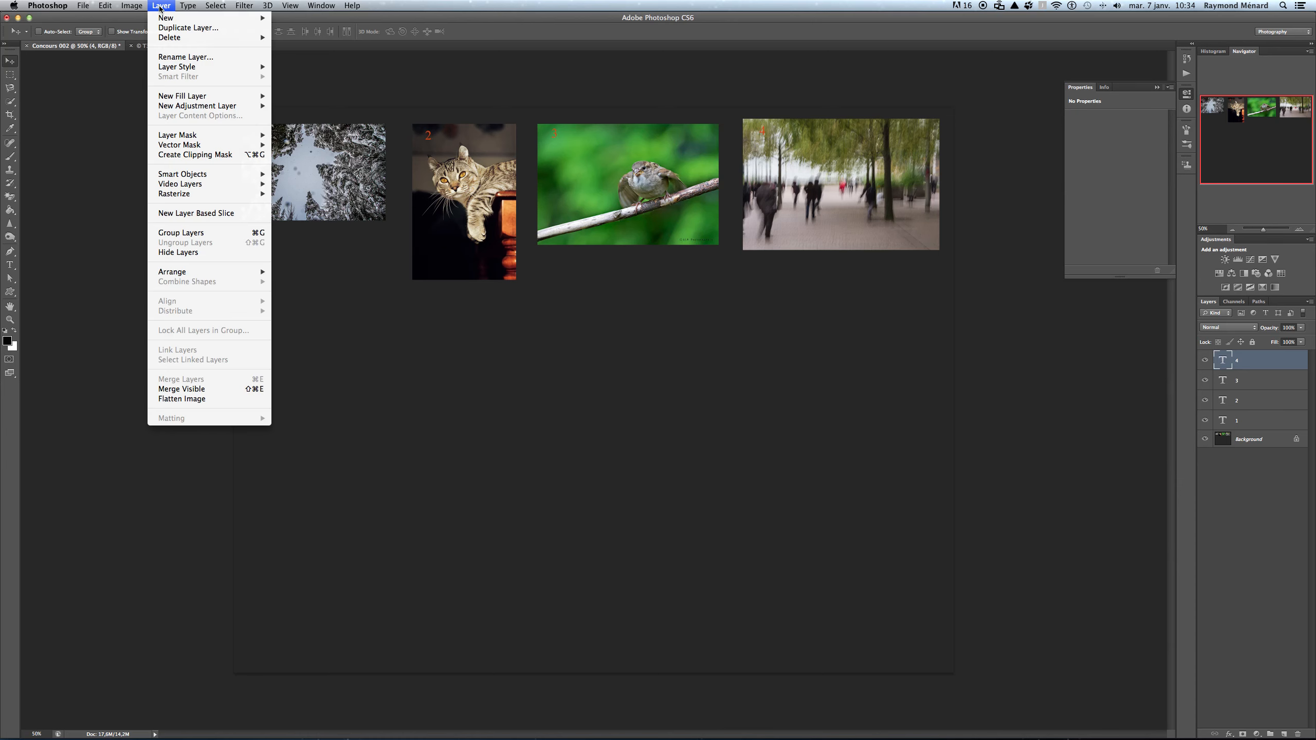
left_click(216, 399)
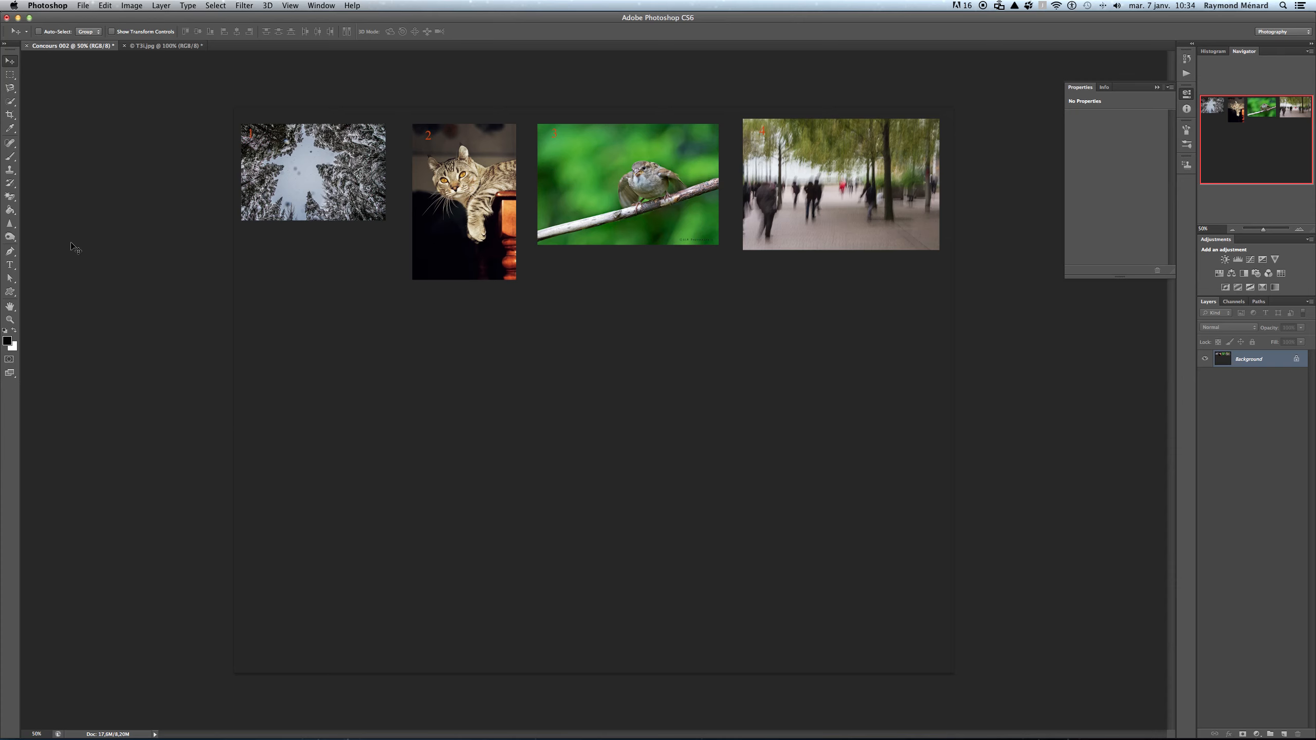
left_click(132, 6)
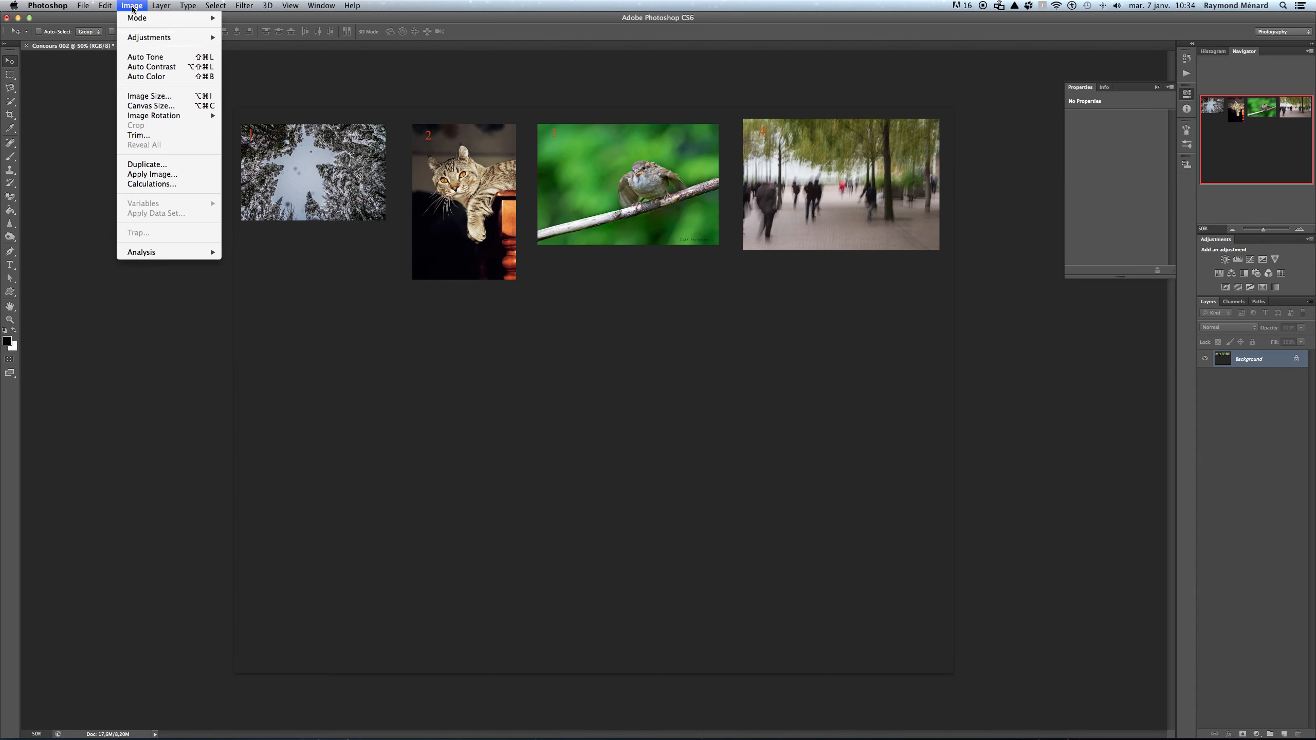
left_click(149, 106)
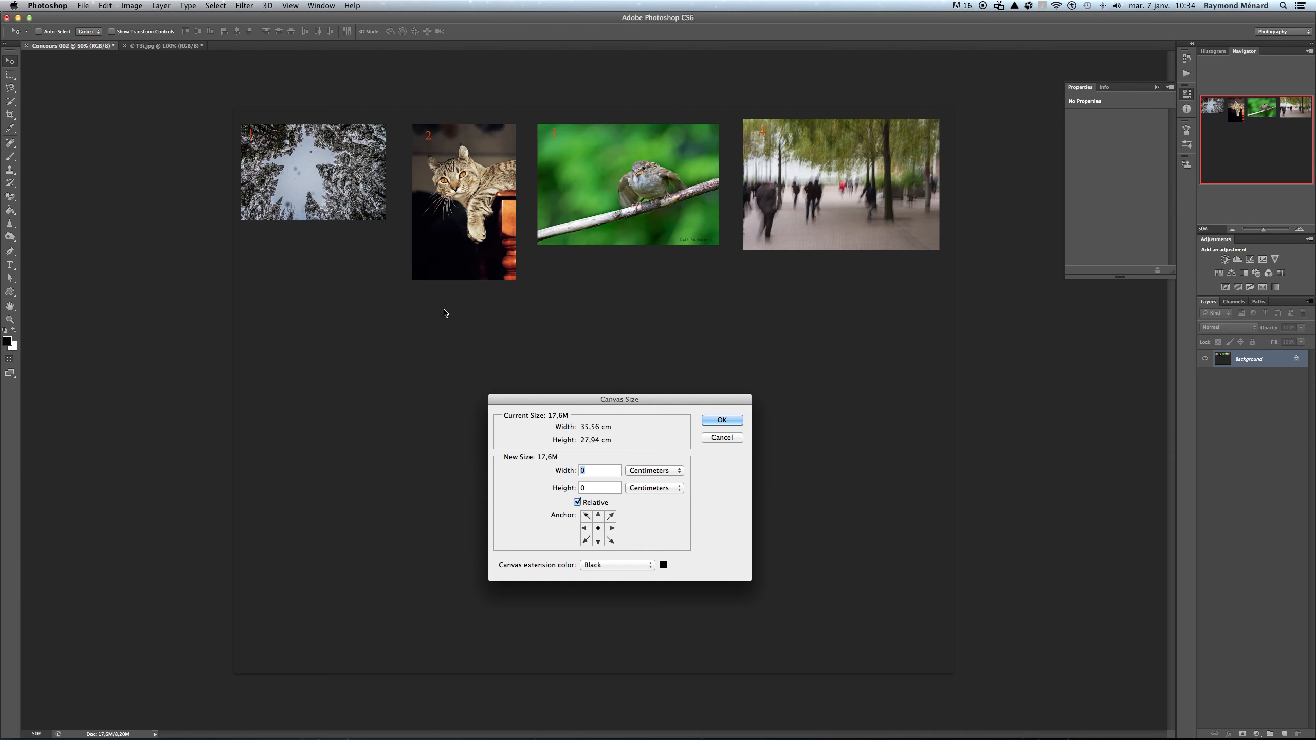
type("10")
left_click(679, 472)
left_click(658, 452)
left_click(593, 490)
type("10")
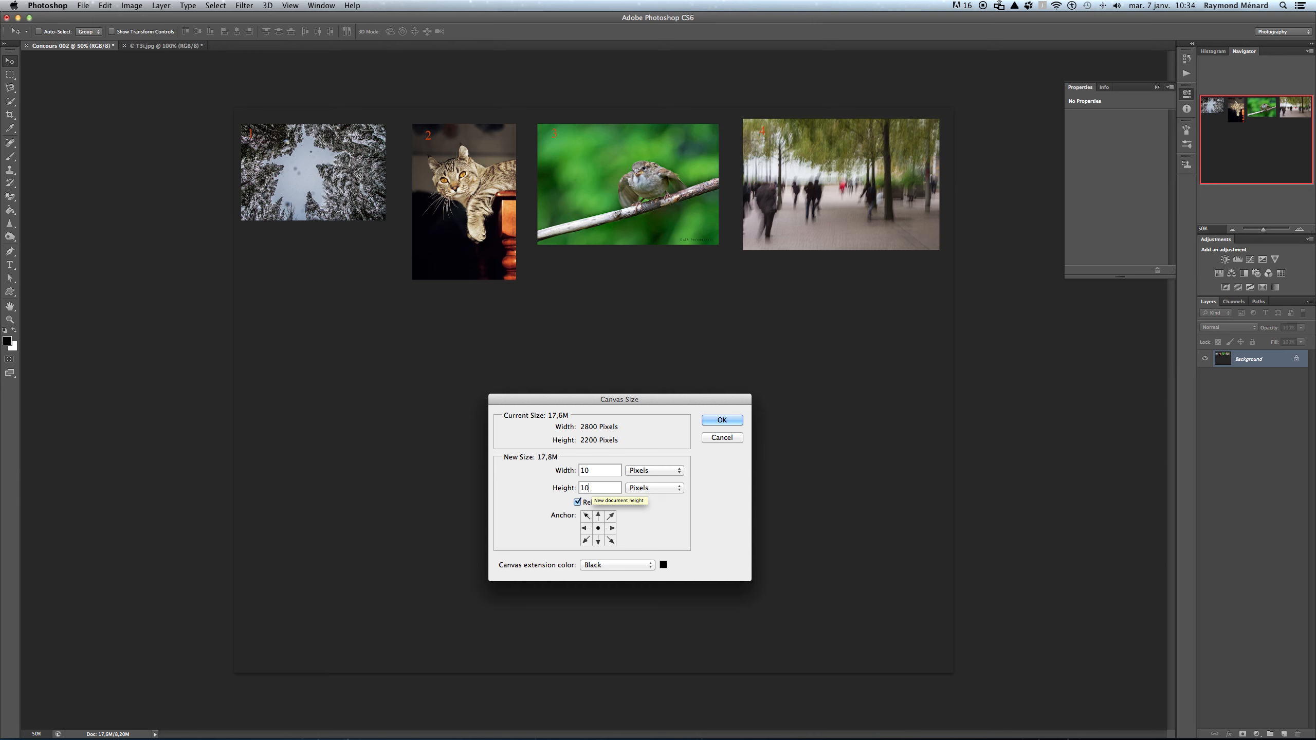
left_click(712, 421)
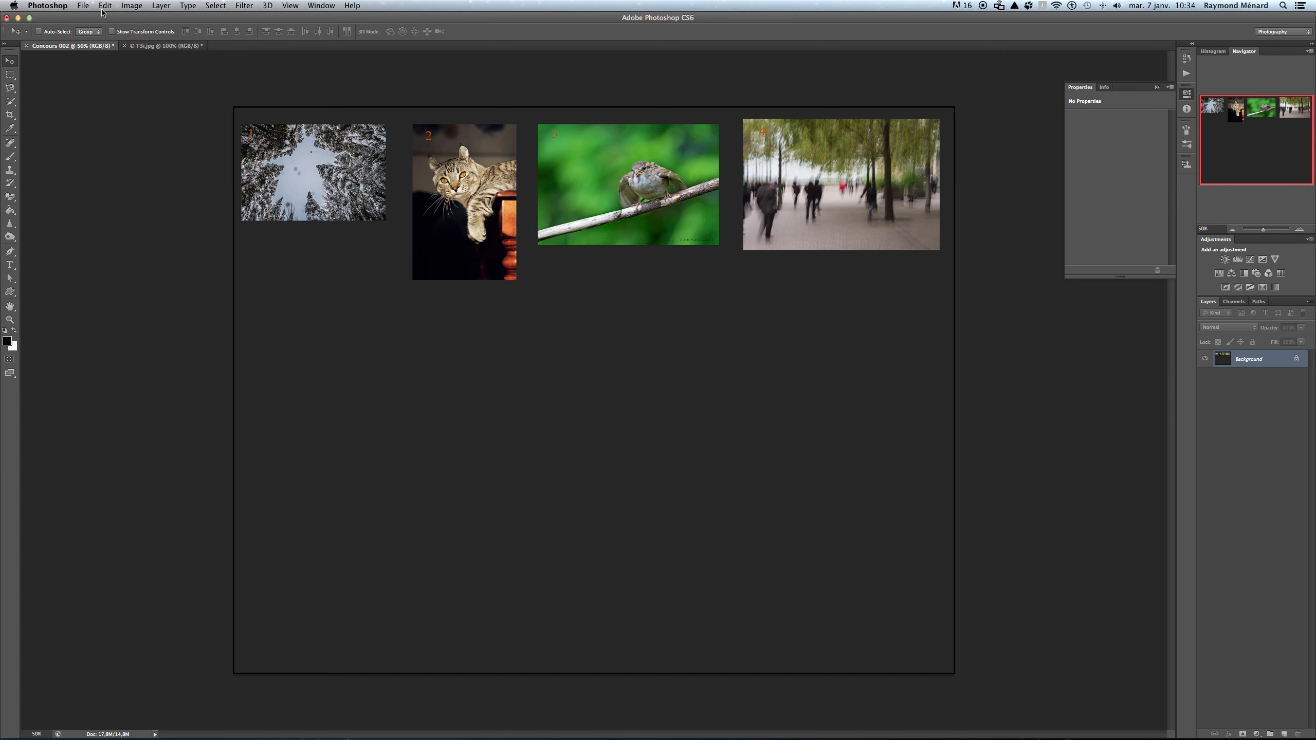
Resample the image to 150 pixels/inch with Bicubic Sharper (best for reduction), with the document size shown in inches.
left_click(130, 6)
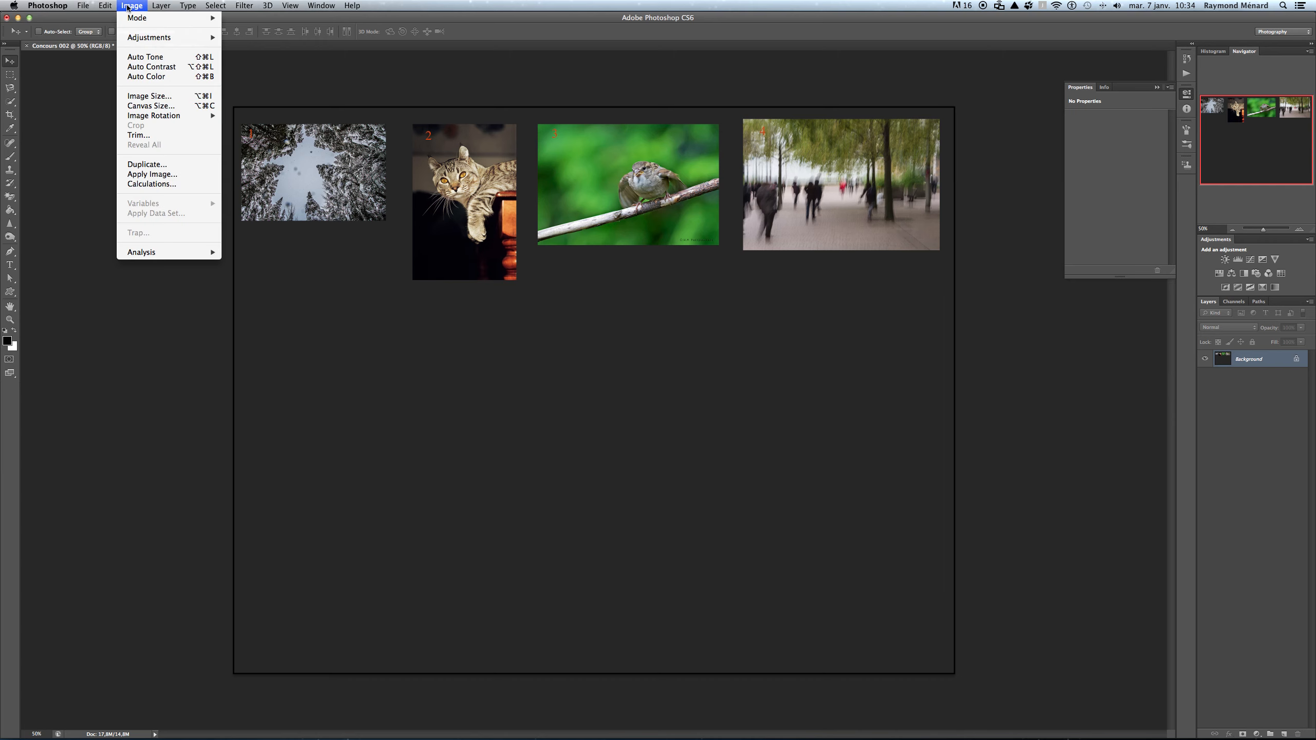
left_click(156, 96)
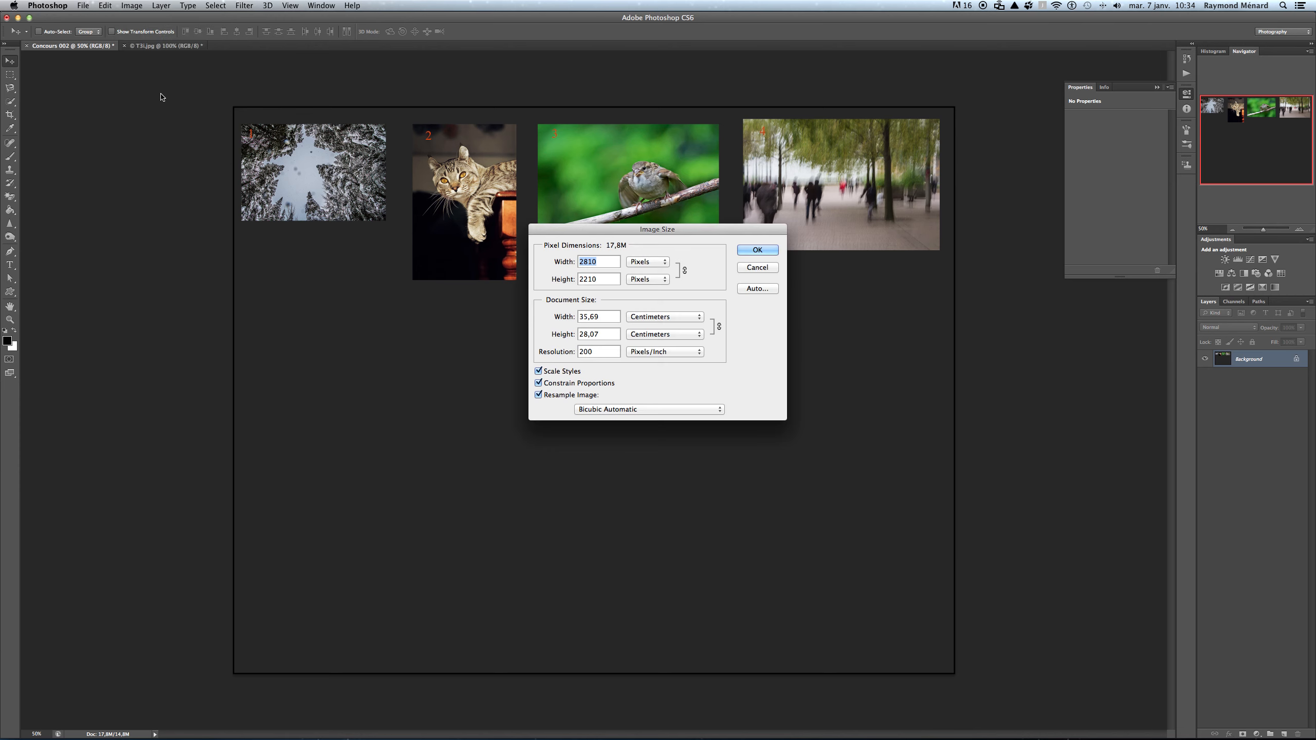
left_click(698, 316)
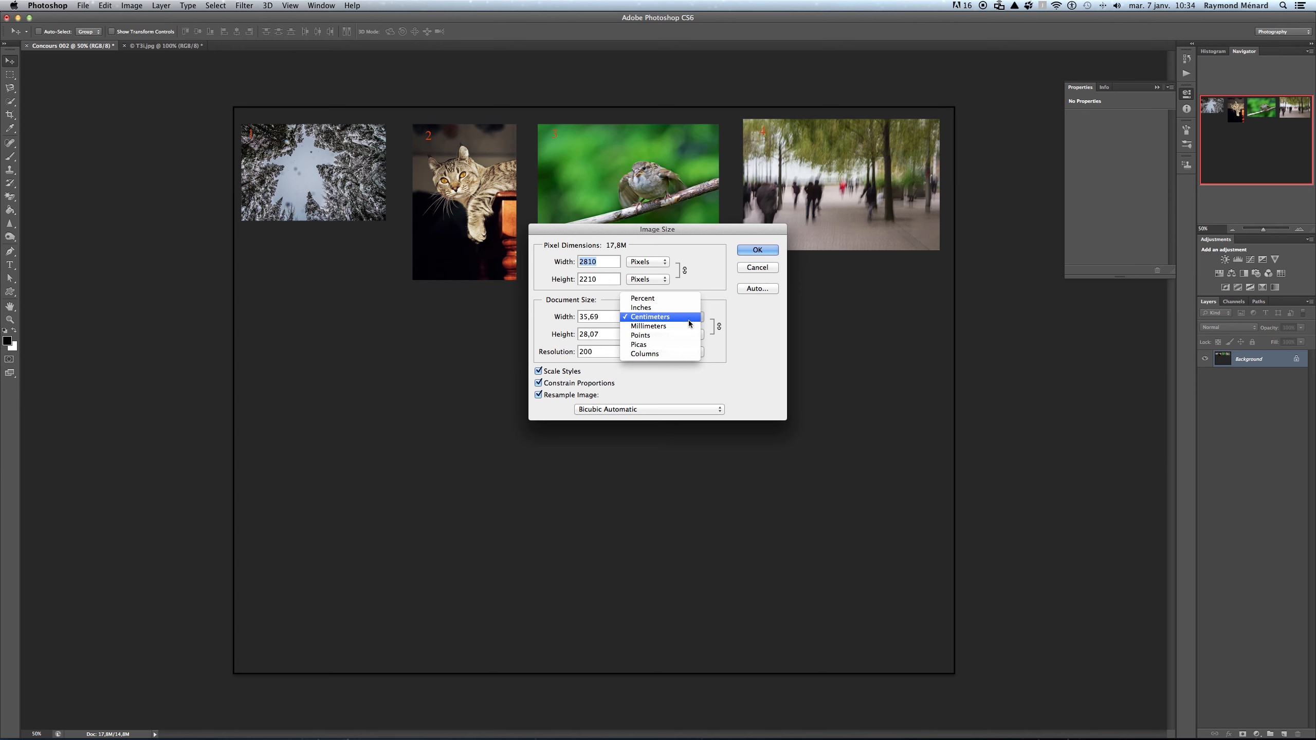
left_click(678, 309)
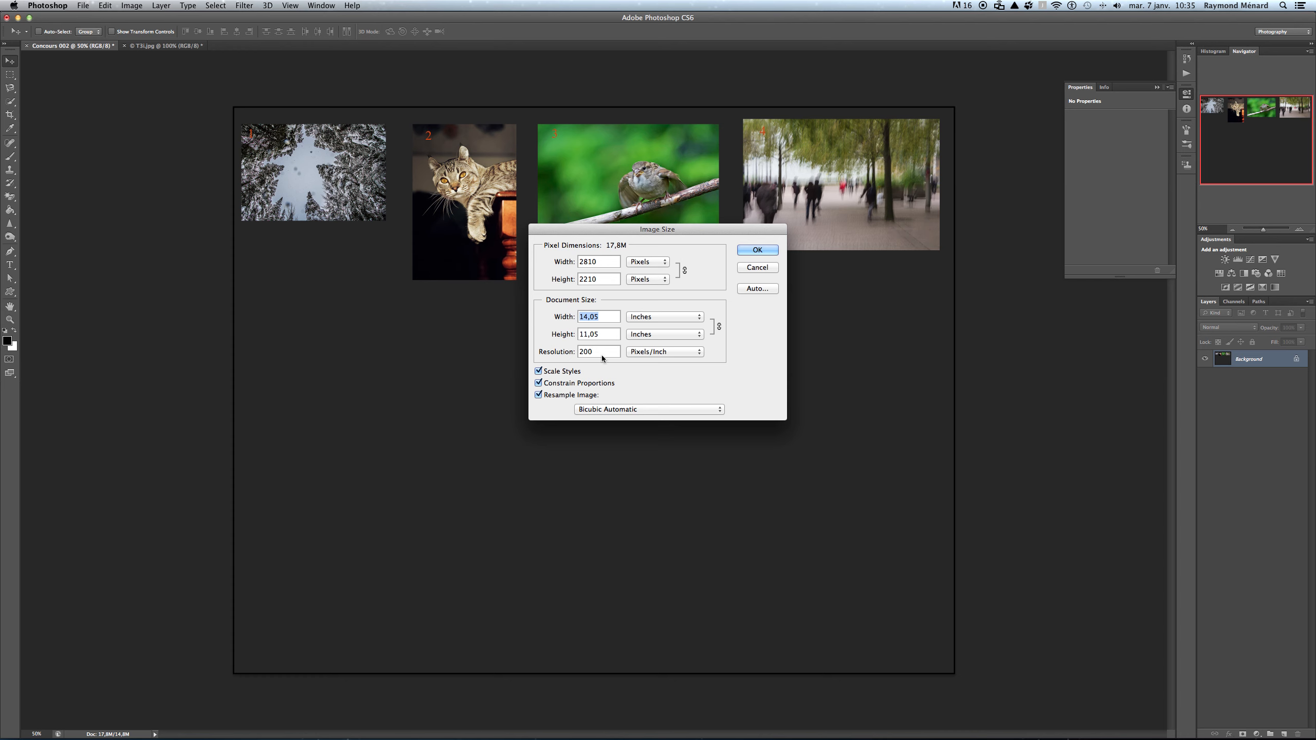
left_click(570, 353)
type("150")
left_click(719, 412)
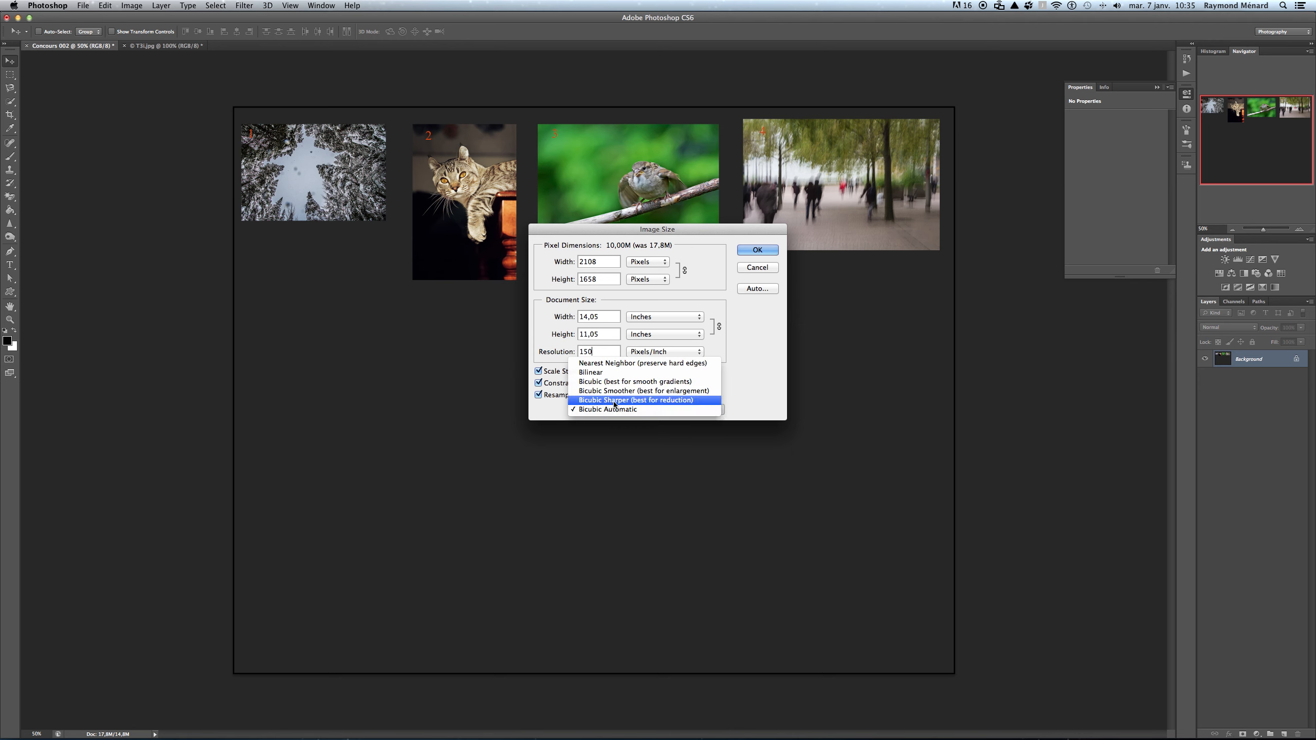
left_click(654, 400)
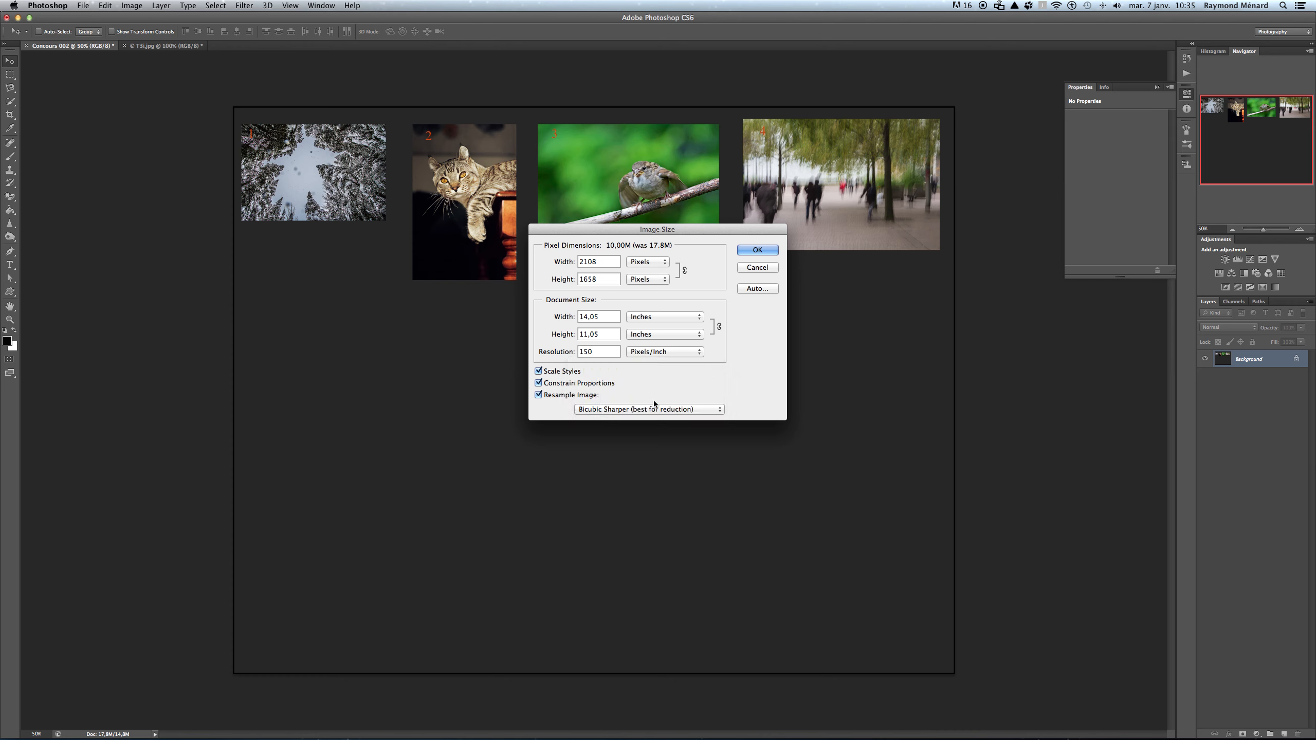
left_click(744, 251)
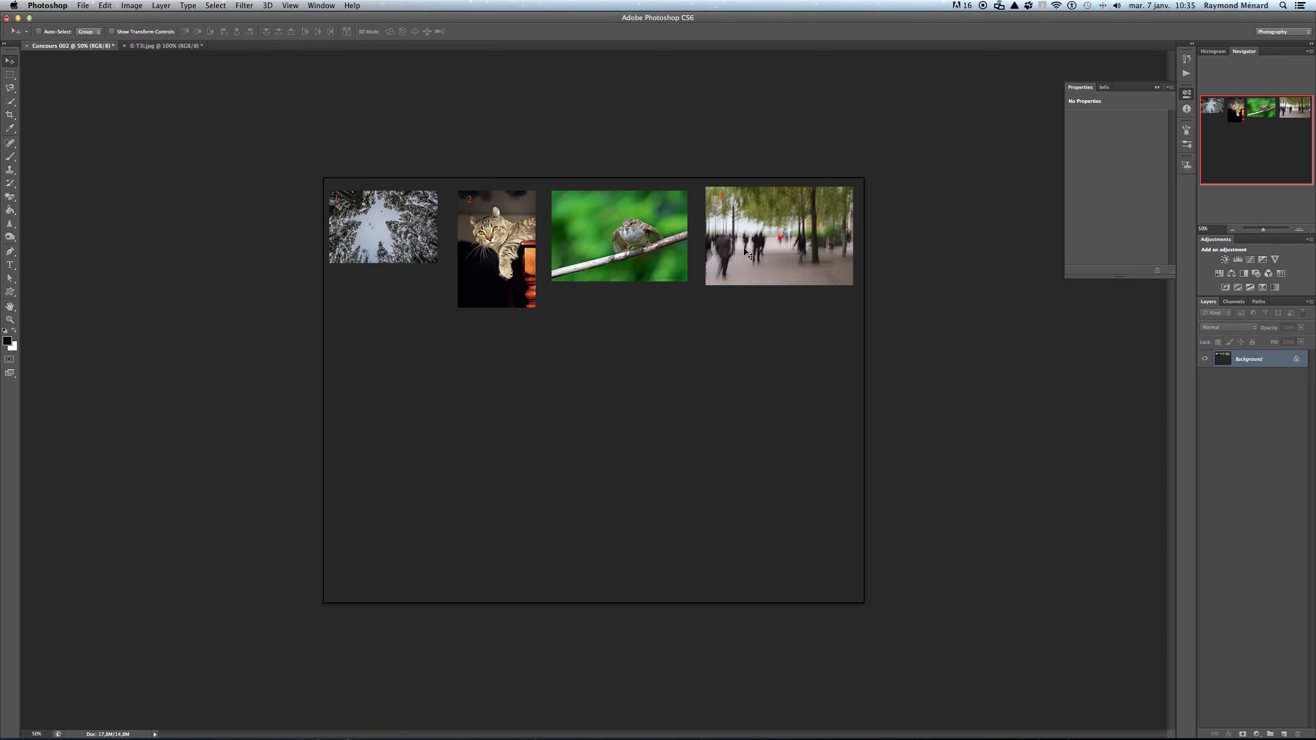
Save the image as Template Concours 002.jpg in the Concours 002 folder, in JPEG format at quality 11 with Baseline ("Standard").
left_click(83, 5)
left_click(110, 126)
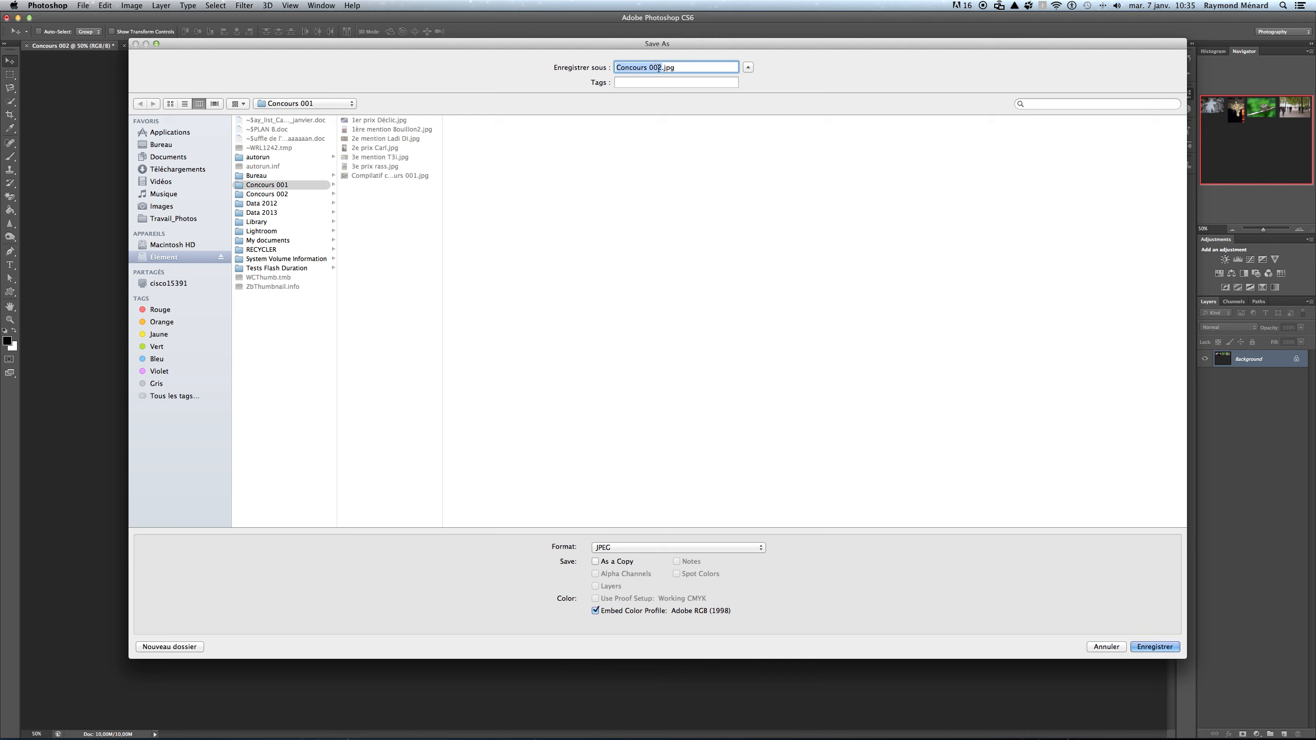
left_click(615, 67)
type("Template")
left_click(262, 196)
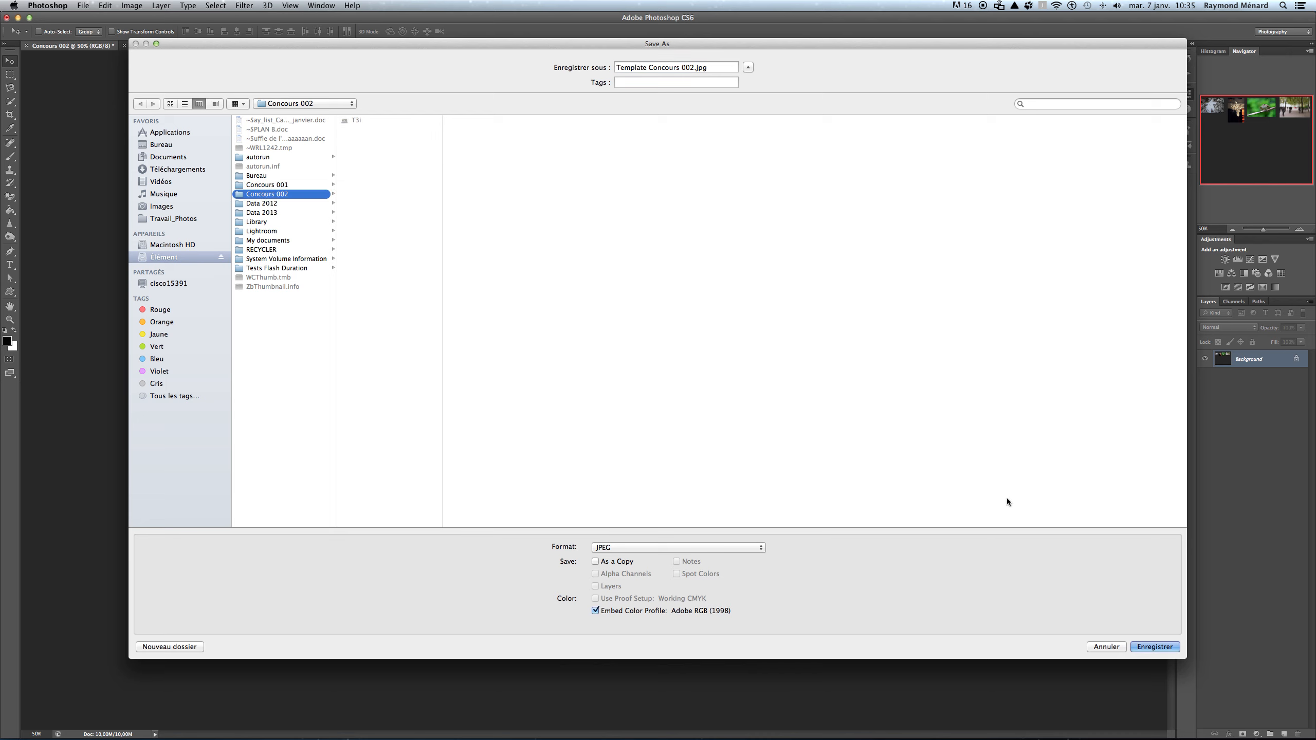
left_click(1156, 647)
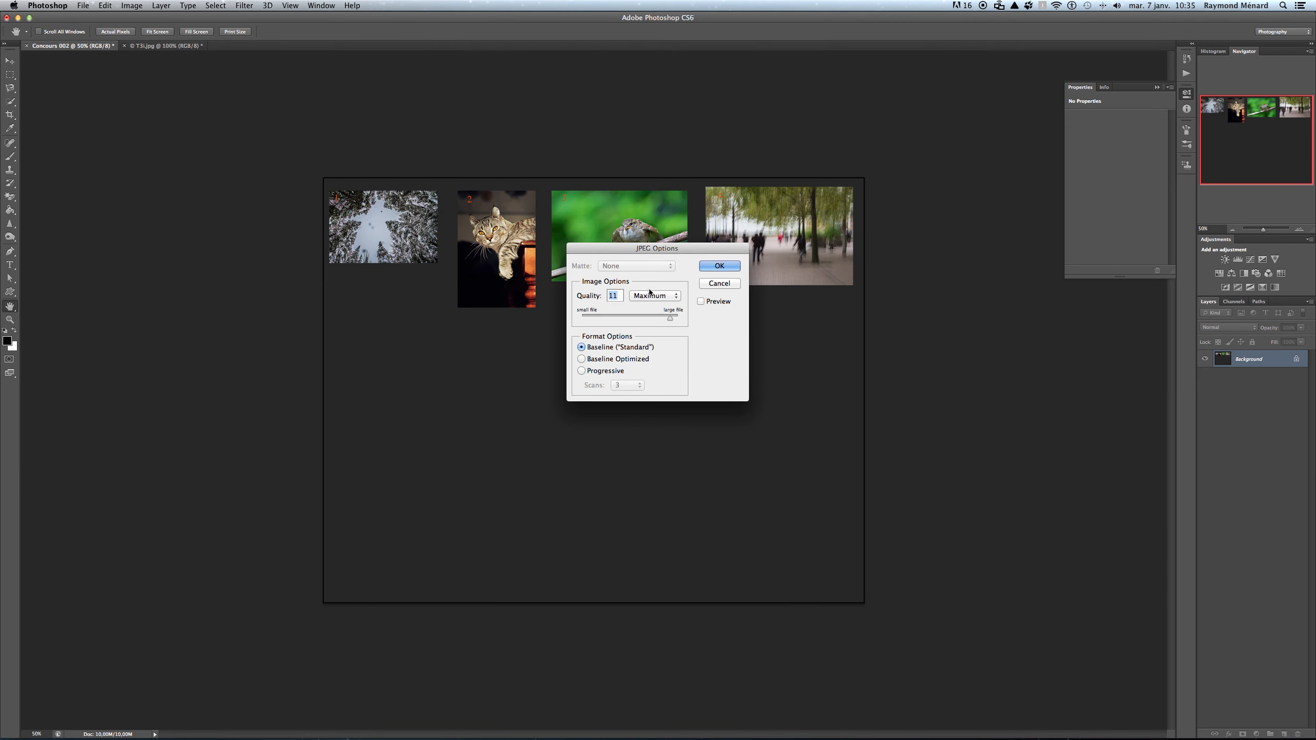
left_click(710, 269)
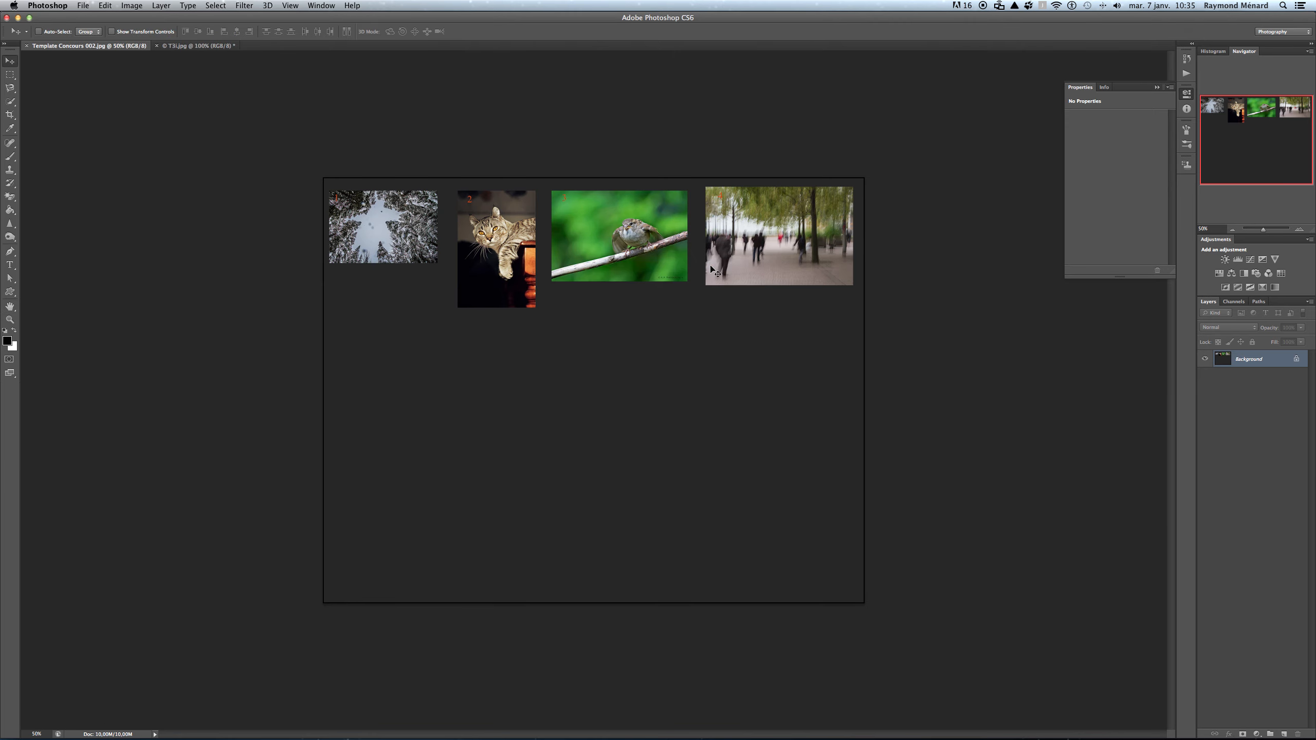